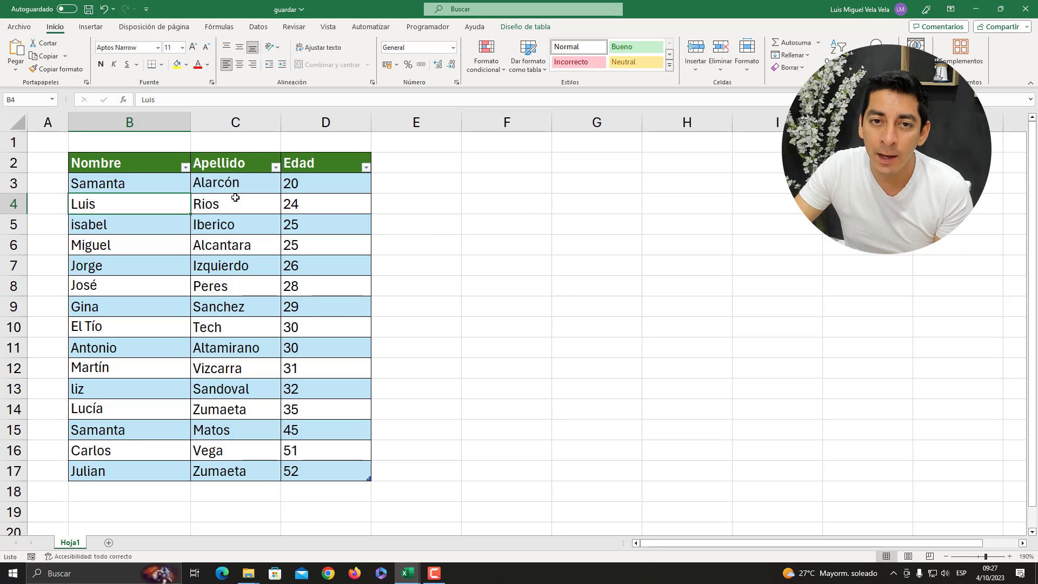
Fill the empty row B18:D18 below the table with yellow
{"action": "left_click", "coordinate": [155, 120]}
{"action": "left_click", "coordinate": [227, 122]}
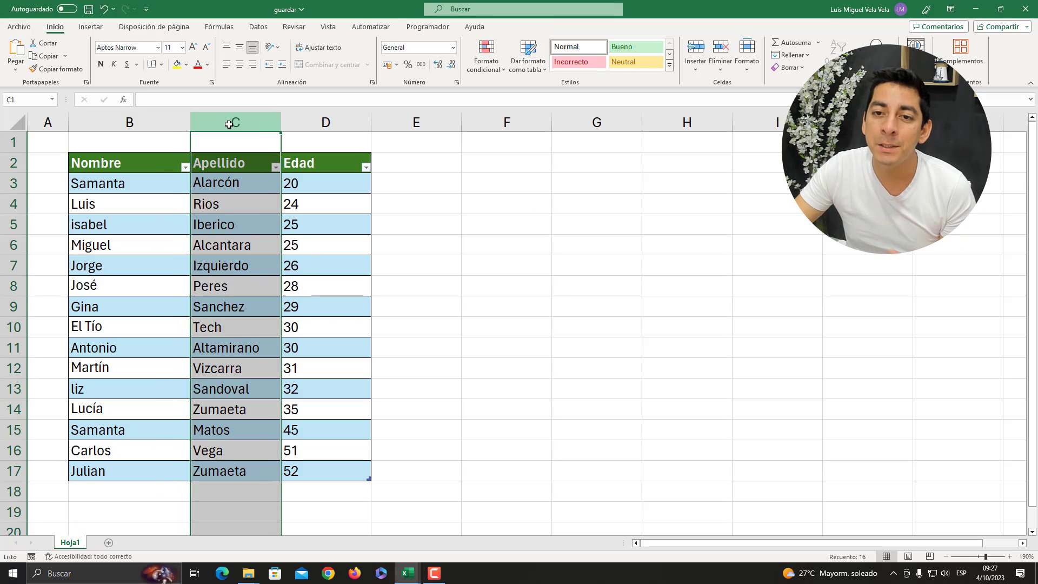
{"action": "left_click", "coordinate": [320, 122]}
{"action": "left_click", "coordinate": [142, 389]}
{"action": "scroll", "coordinate": [145, 389], "scroll_direction": "down", "scroll_amount": 2}
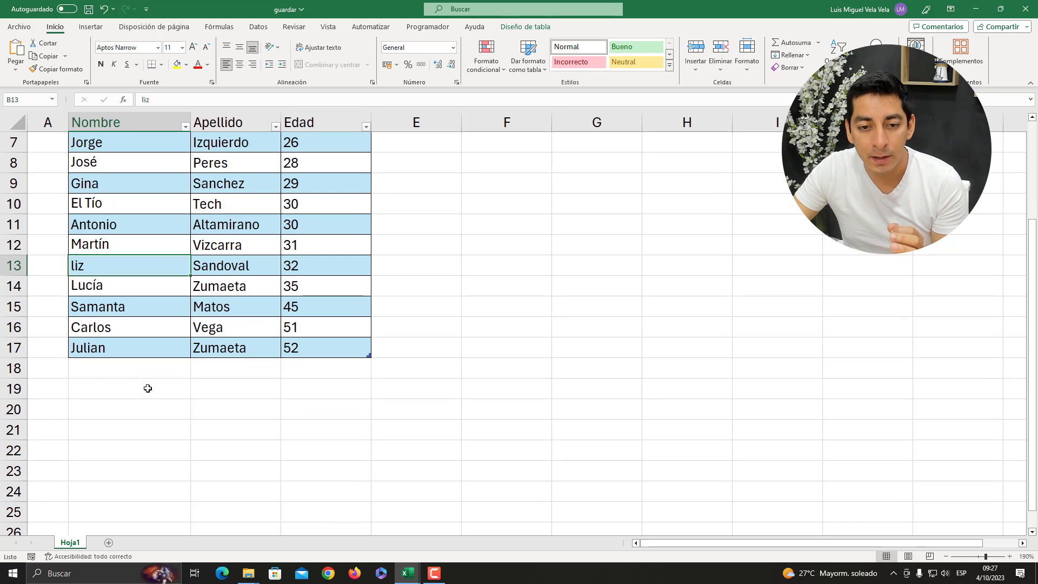
{"action": "left_click_drag", "start_coordinate": [101, 368], "coordinate": [301, 366]}
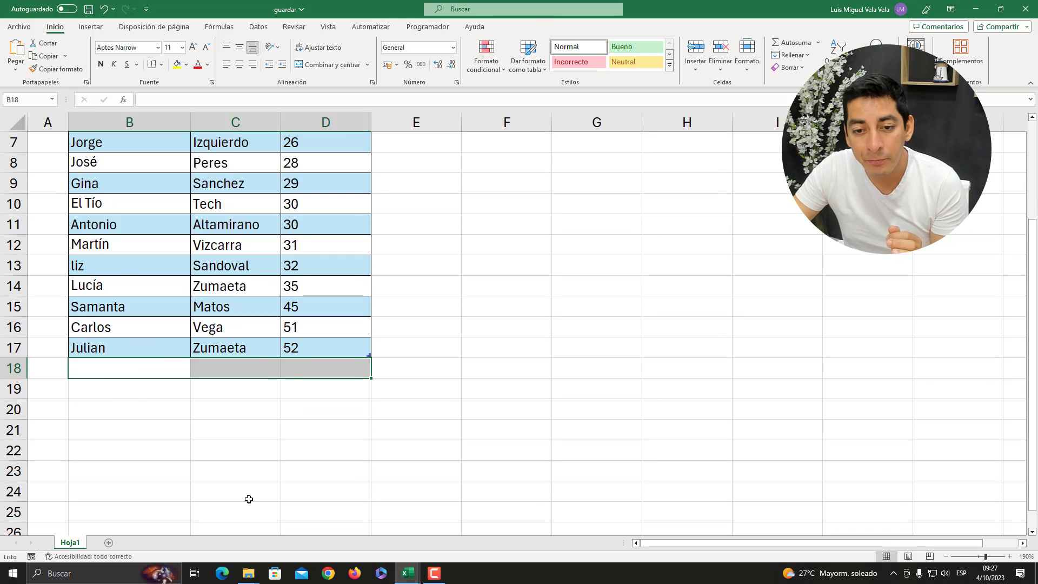
{"action": "scroll", "coordinate": [248, 496], "scroll_direction": "up", "scroll_amount": 2}
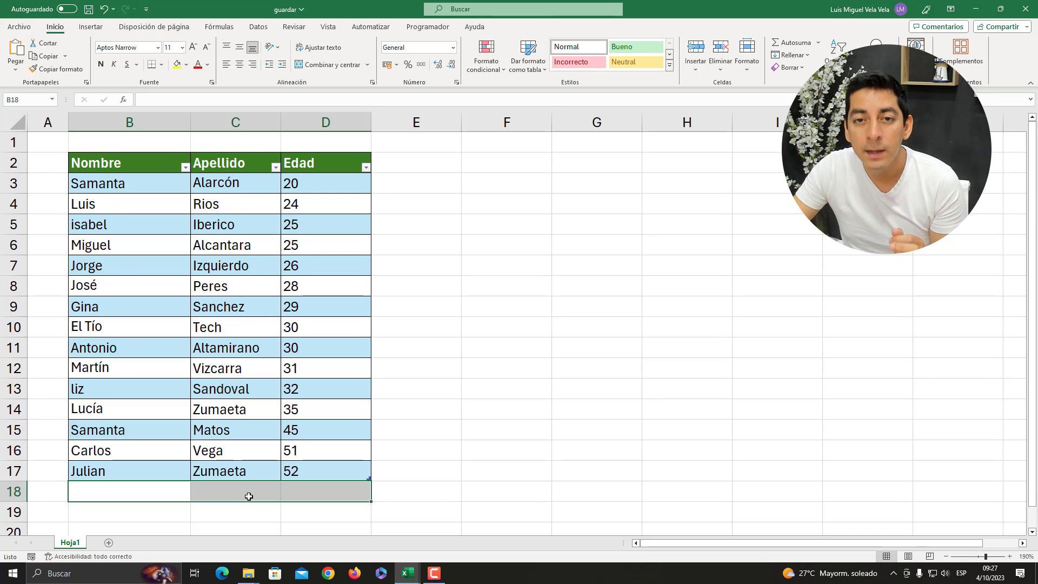
{"action": "left_click", "coordinate": [176, 65]}
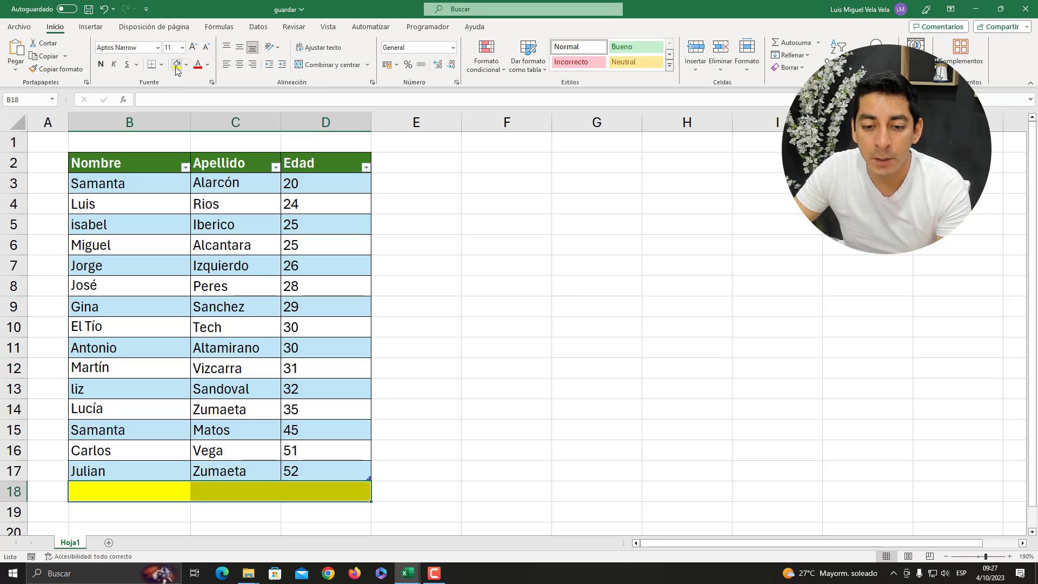
Enter a name, surname and age 10 in row 18 so the table re-sorts it first
{"action": "left_click", "coordinate": [100, 494]}
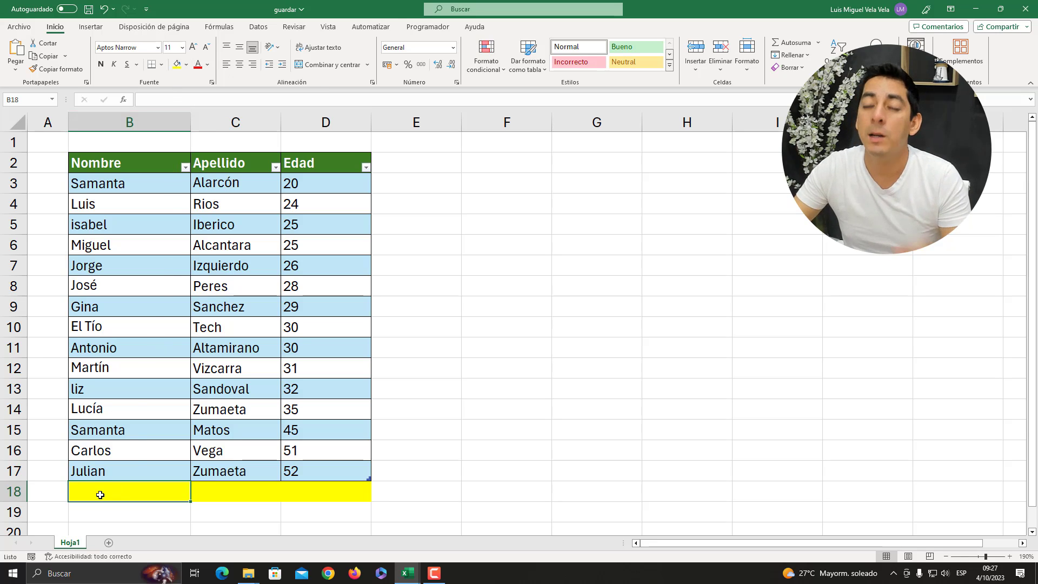
{"action": "type", "text": "Miguel"}
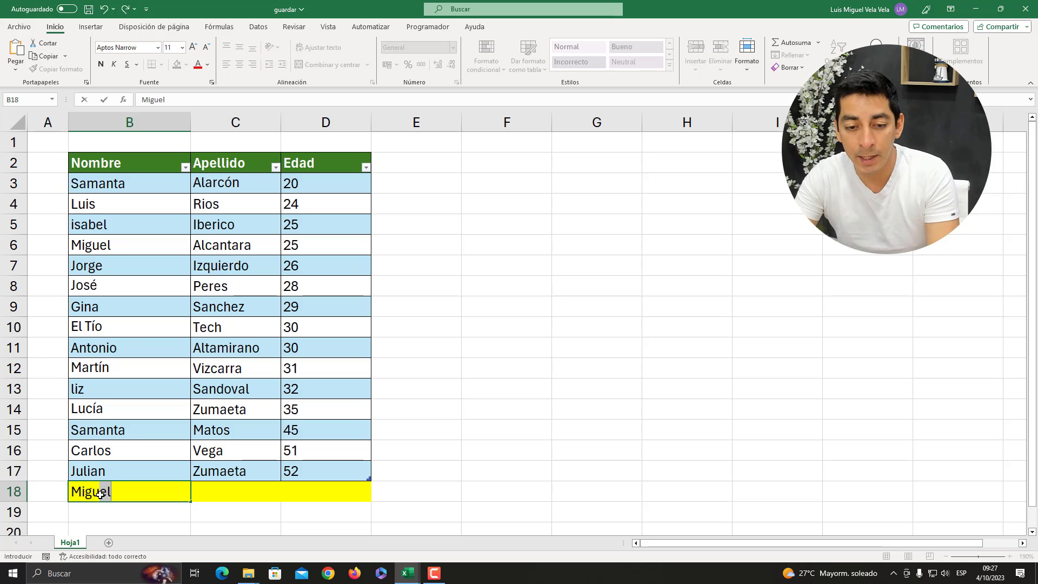
{"action": "key", "text": "Tab"}
{"action": "type", "text": "Vela"}
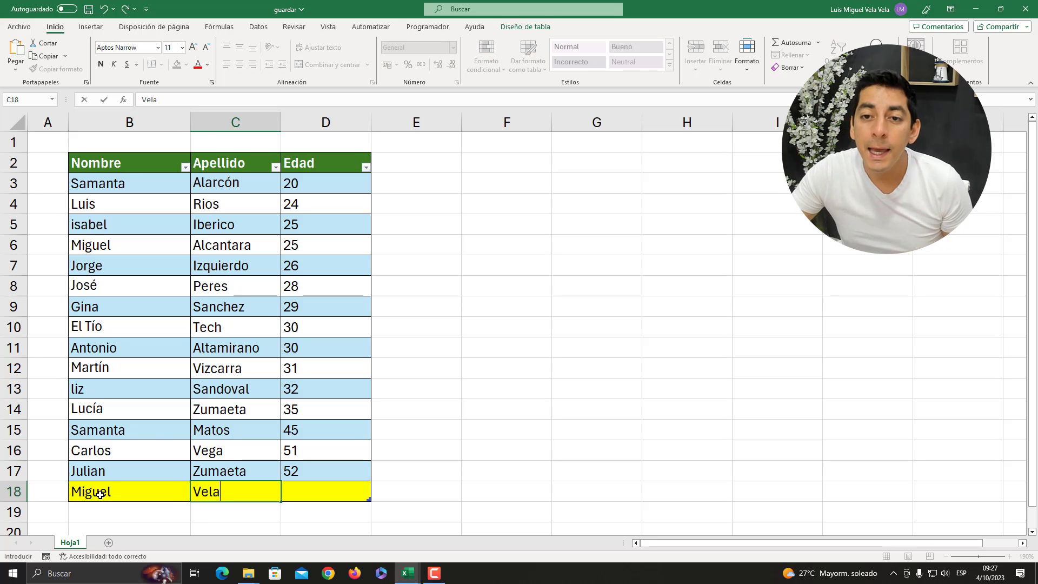
{"action": "key", "text": "Tab"}
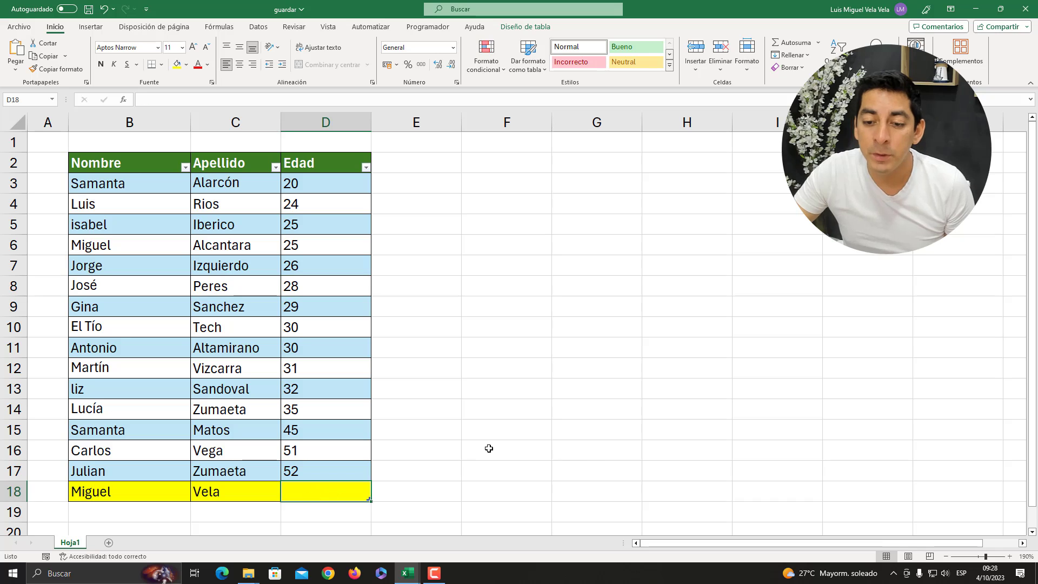
{"action": "type", "text": "10"}
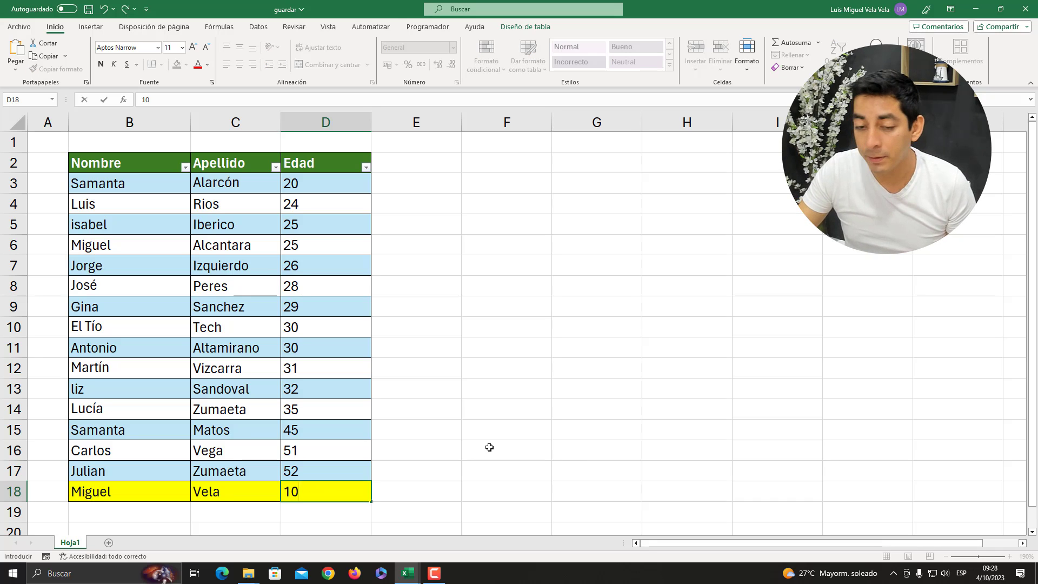
{"action": "key", "text": "Return"}
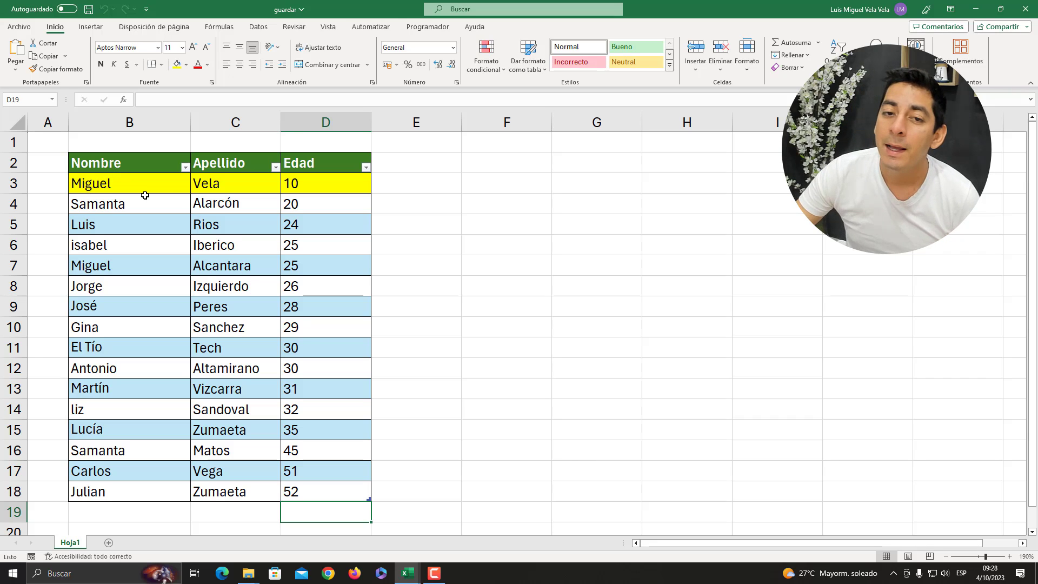
Change the yellow row's age from 10 to 22 in D3
{"action": "left_click", "coordinate": [314, 184]}
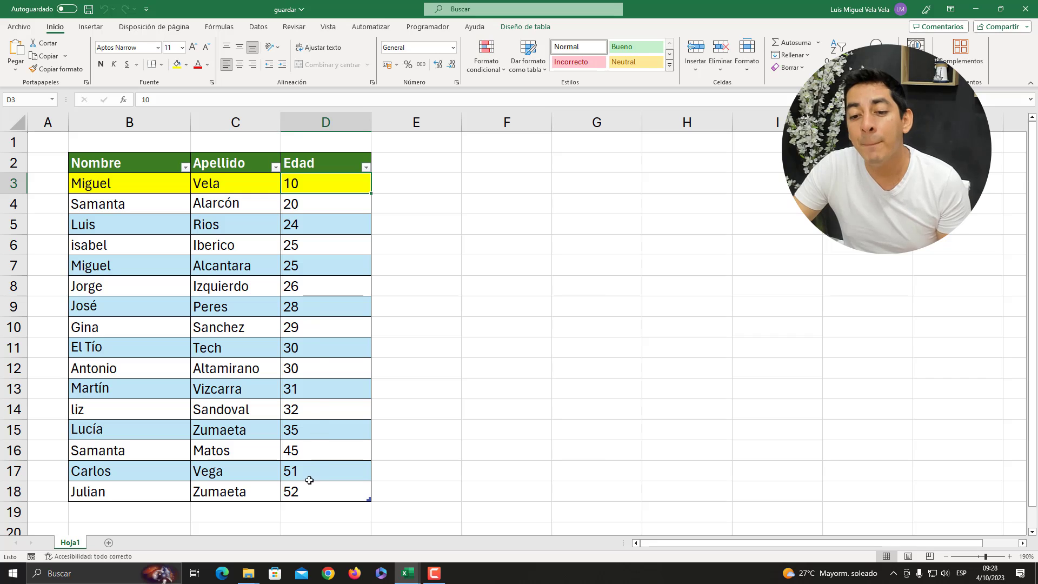
{"action": "left_click", "coordinate": [311, 484]}
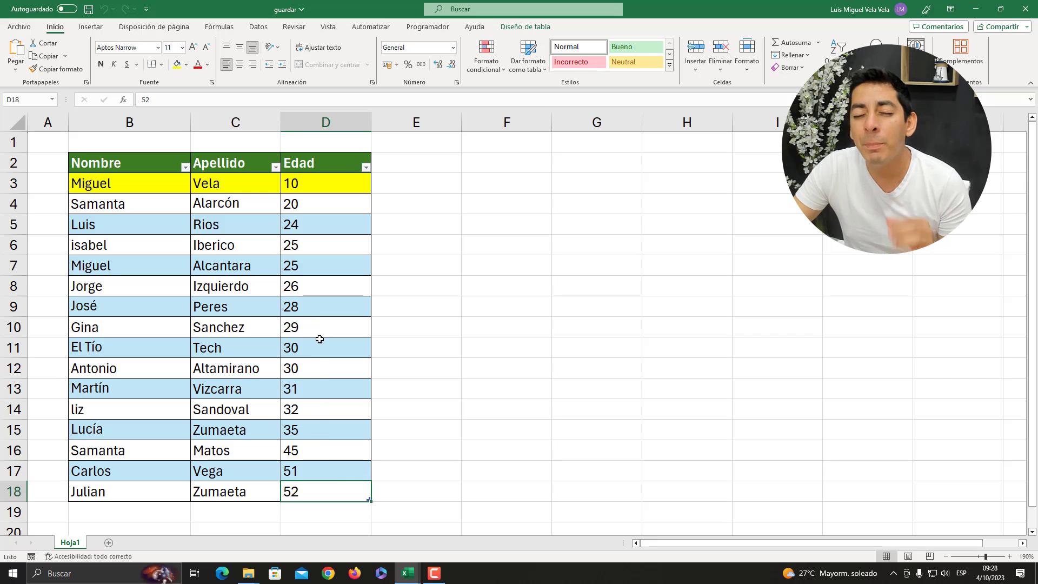
{"action": "left_click", "coordinate": [305, 185]}
{"action": "type", "text": "2"}
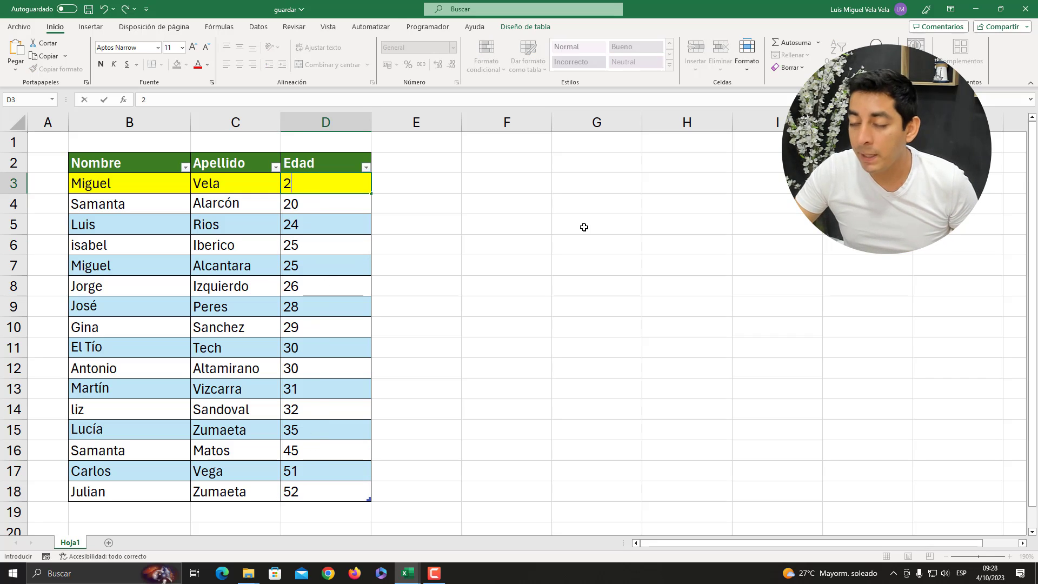
{"action": "type", "text": "2"}
{"action": "key", "text": "Return"}
Change the moved row's age in D4 to 35
{"action": "mouse_move", "coordinate": [113, 207]}
{"action": "left_mouse_down"}
{"action": "mouse_move", "coordinate": [103, 205]}
{"action": "mouse_move", "coordinate": [305, 206]}
{"action": "left_mouse_up"}
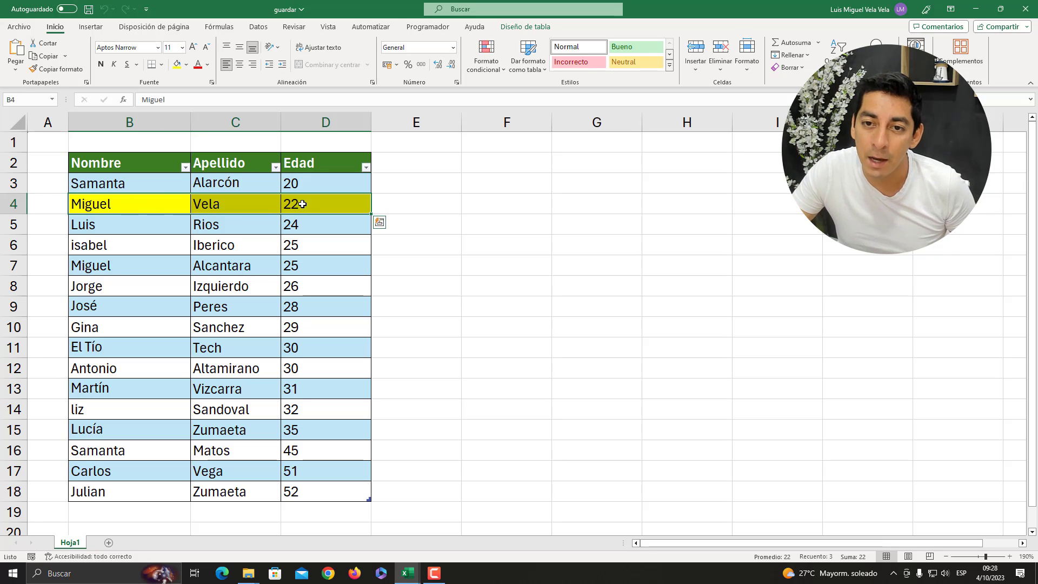
{"action": "left_click", "coordinate": [301, 204]}
{"action": "type", "text": "35"}
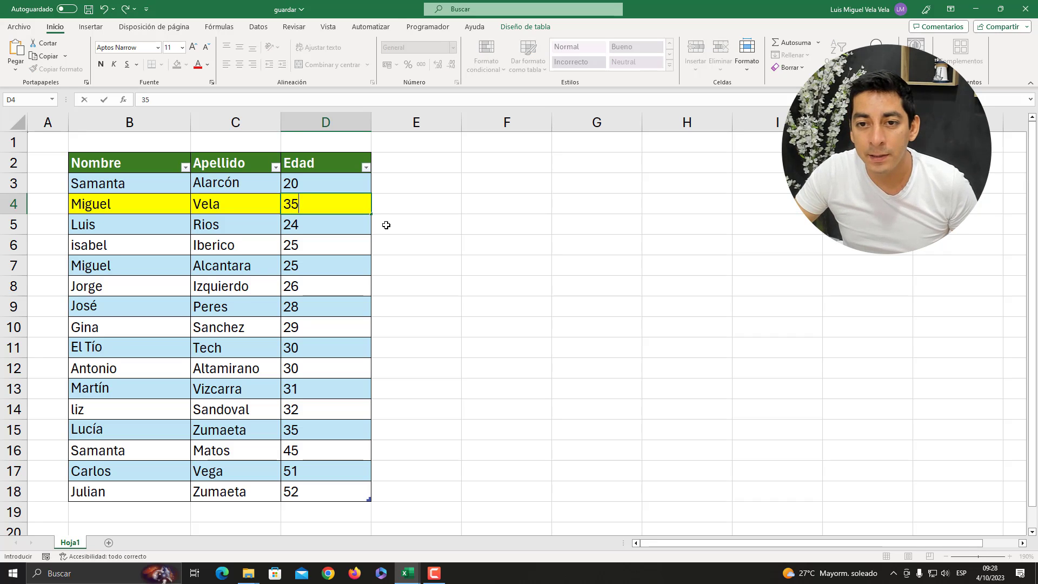
{"action": "key", "text": "Return"}
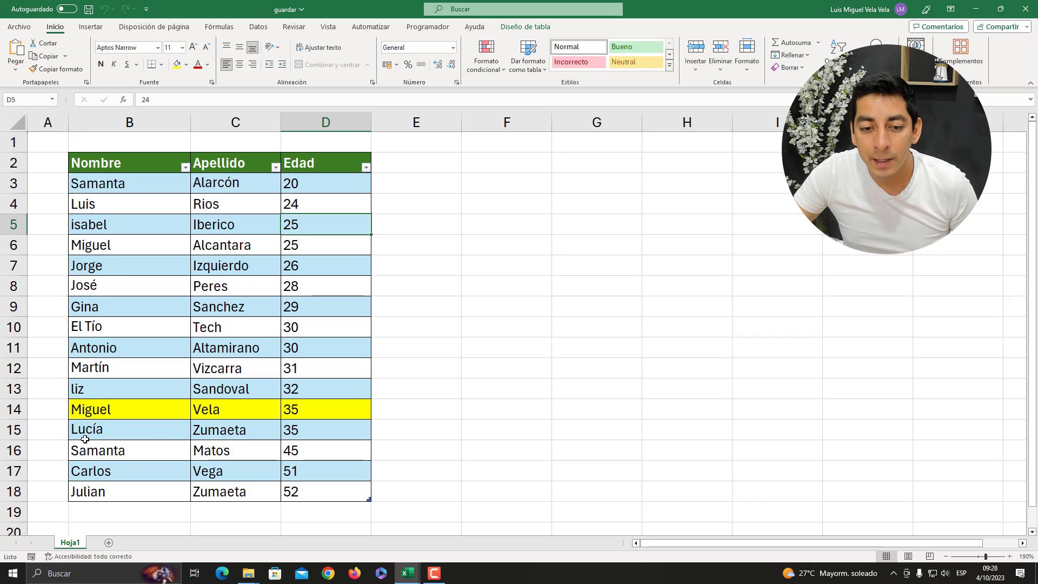
Change the row's age in D14 to 53 so it sorts to the bottom
{"action": "left_click_drag", "start_coordinate": [88, 413], "coordinate": [287, 415]}
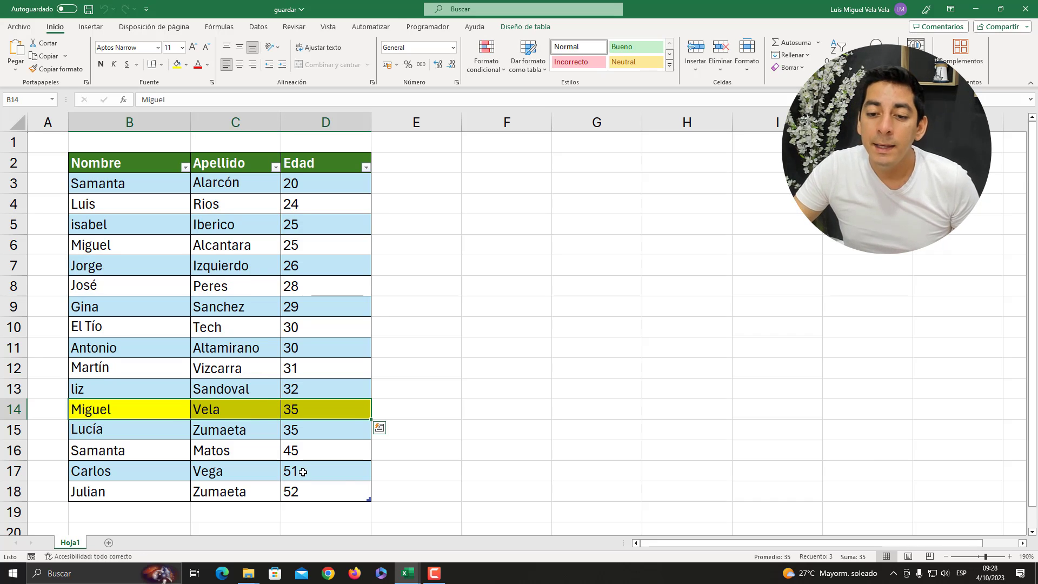
{"action": "scroll", "coordinate": [303, 471], "scroll_direction": "down", "scroll_amount": 2}
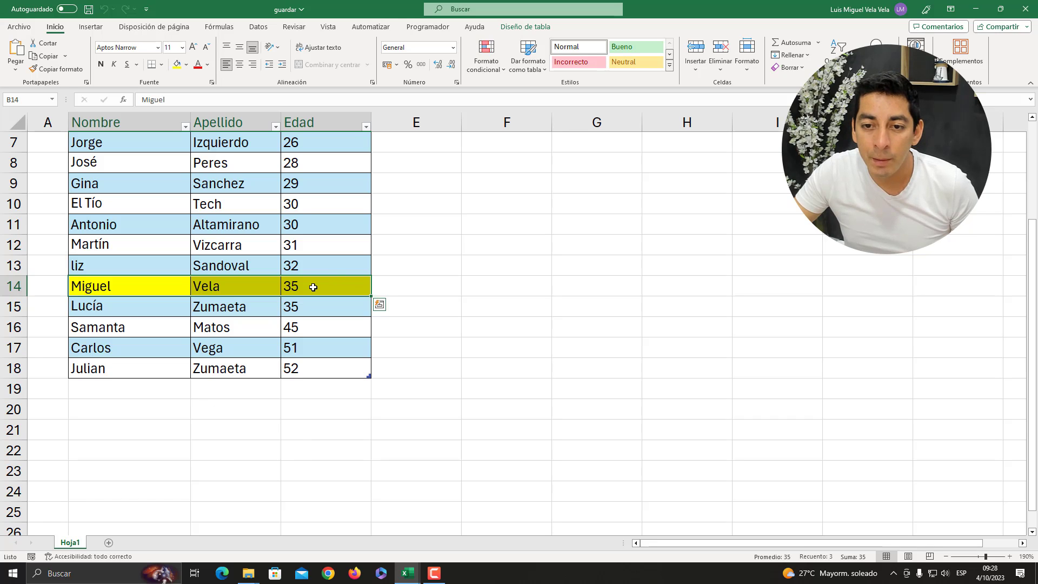
{"action": "left_click", "coordinate": [313, 287]}
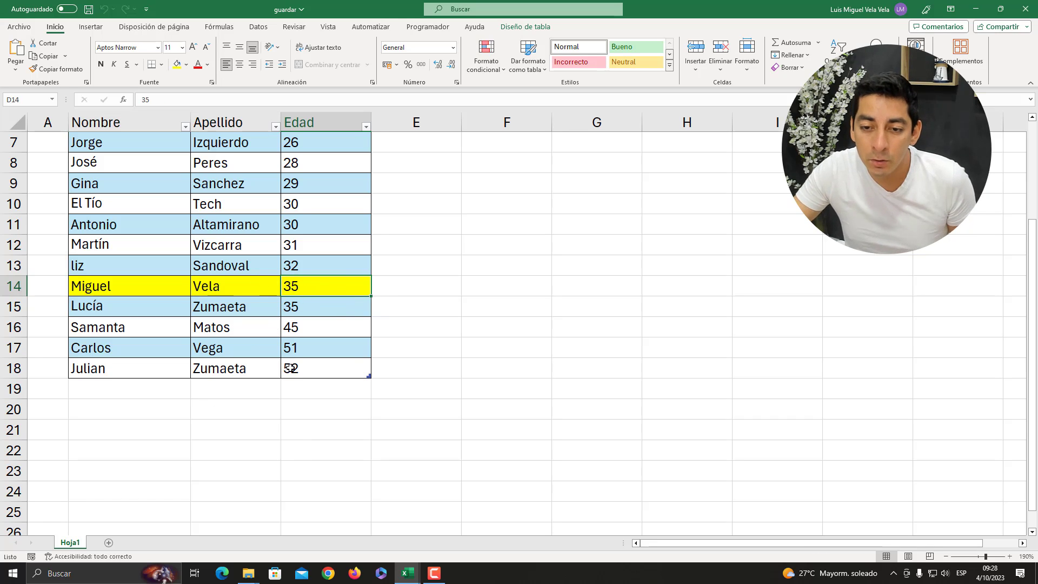
{"action": "left_click", "coordinate": [290, 368]}
{"action": "left_click", "coordinate": [298, 295]}
{"action": "type", "text": "5"}
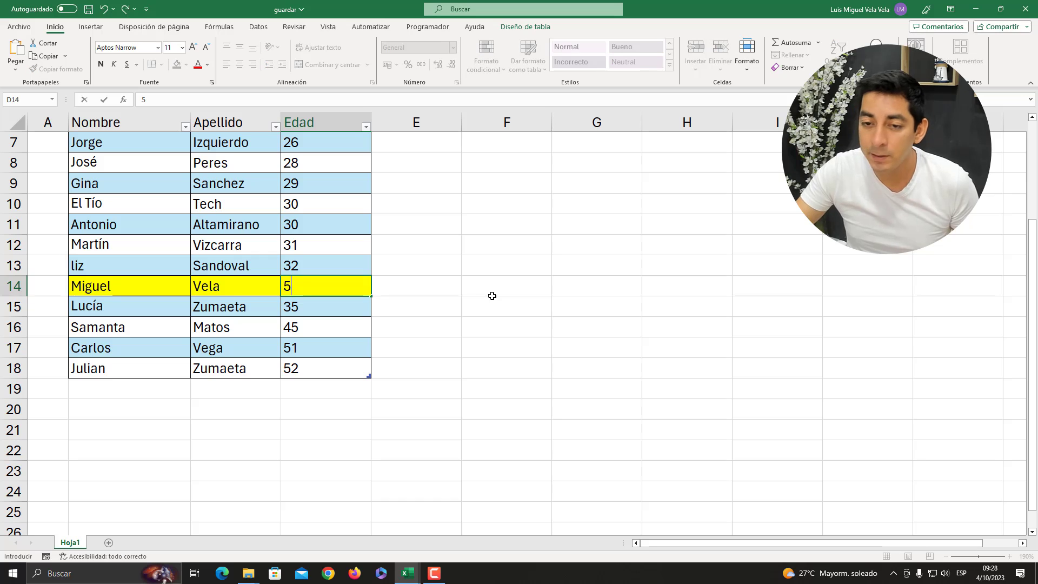
{"action": "key", "text": "Return"}
Switch from the name table to the estructura del curso workbook showing the VBA syllabus
{"action": "scroll", "coordinate": [492, 296], "scroll_direction": "up", "scroll_amount": 2}
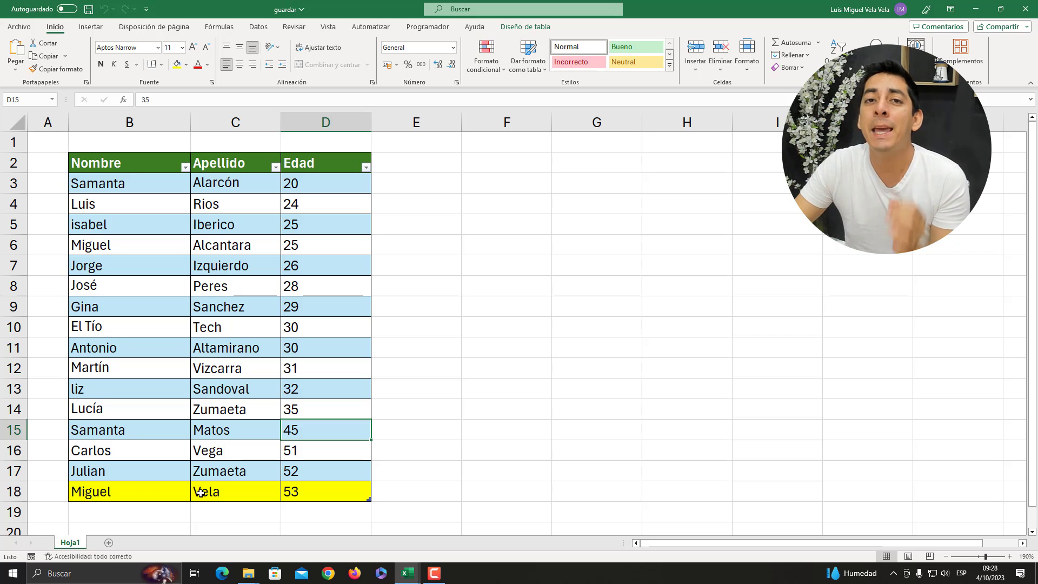
{"action": "left_click", "coordinate": [216, 382]}
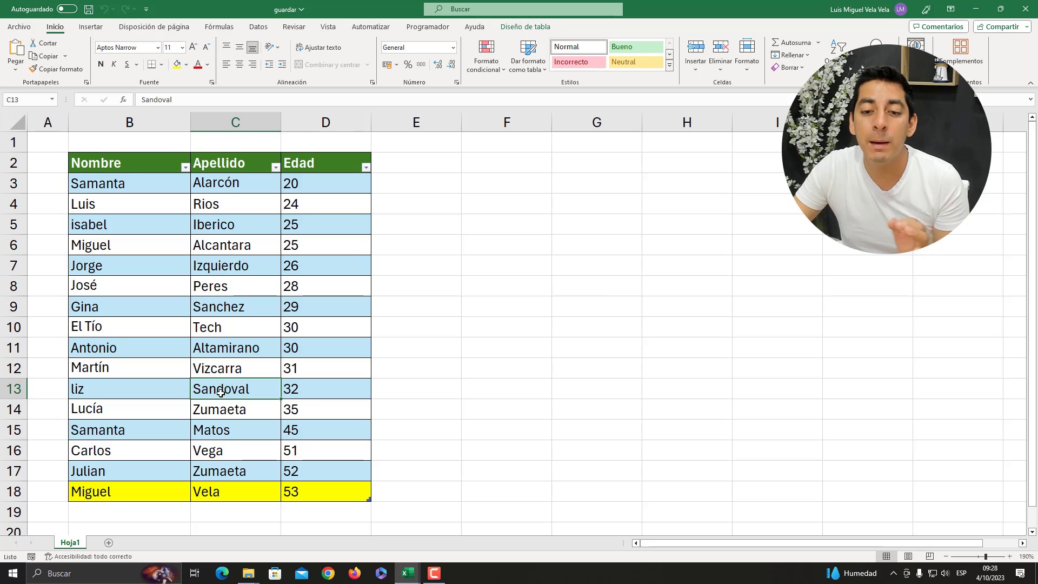
{"action": "left_click", "coordinate": [236, 349]}
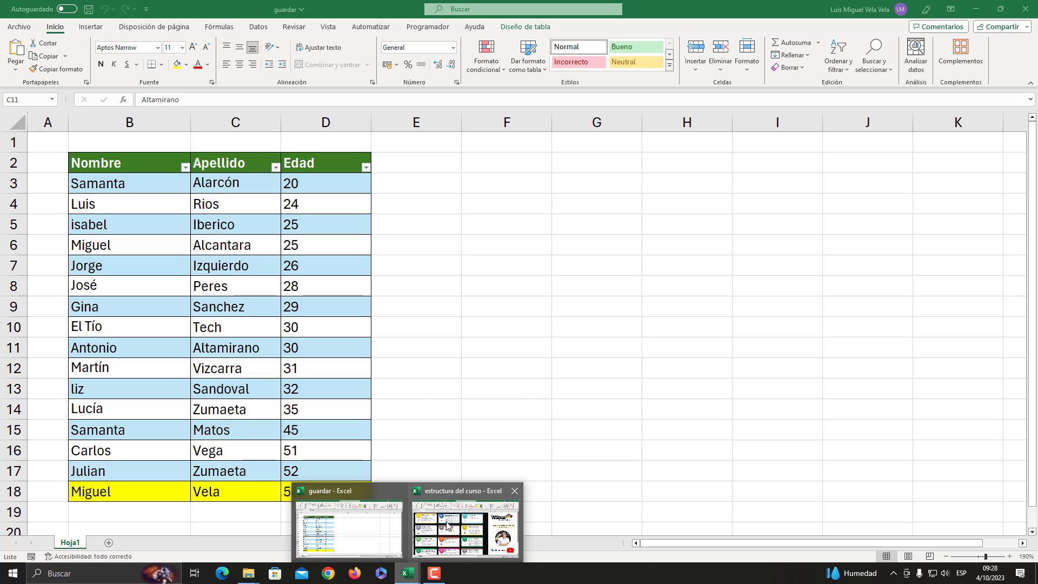
{"action": "left_click", "coordinate": [417, 553]}
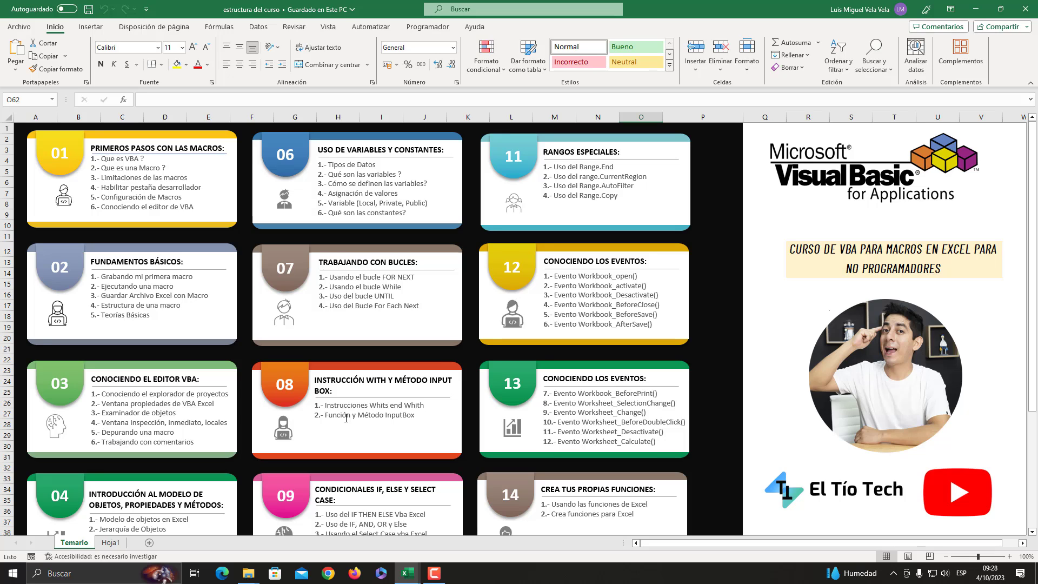
{"action": "scroll", "coordinate": [384, 386], "scroll_direction": "down", "scroll_amount": 3}
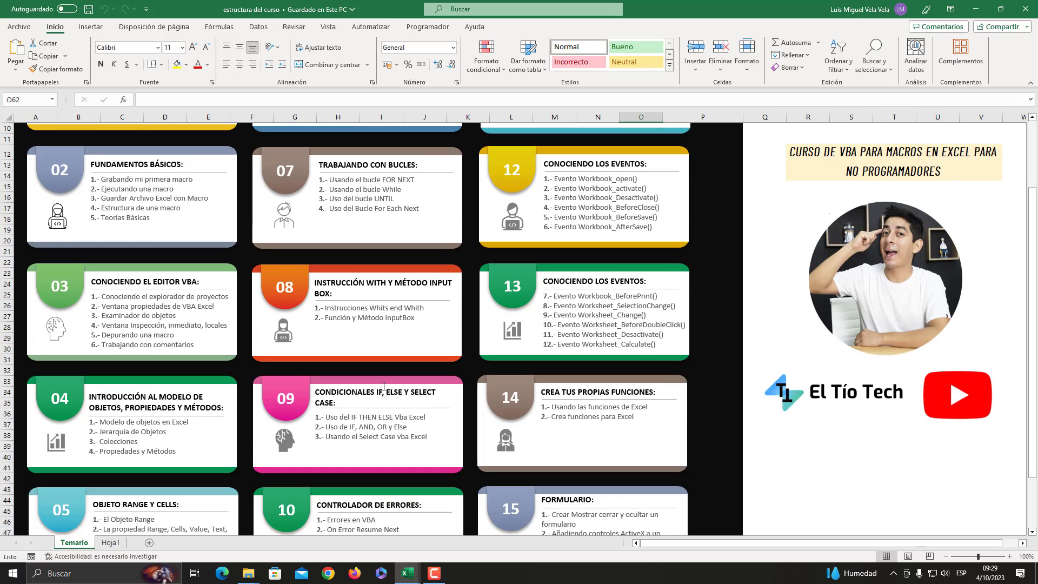
{"action": "scroll", "coordinate": [381, 397], "scroll_direction": "down", "scroll_amount": 2}
{"action": "scroll", "coordinate": [378, 409], "scroll_direction": "up", "scroll_amount": 5}
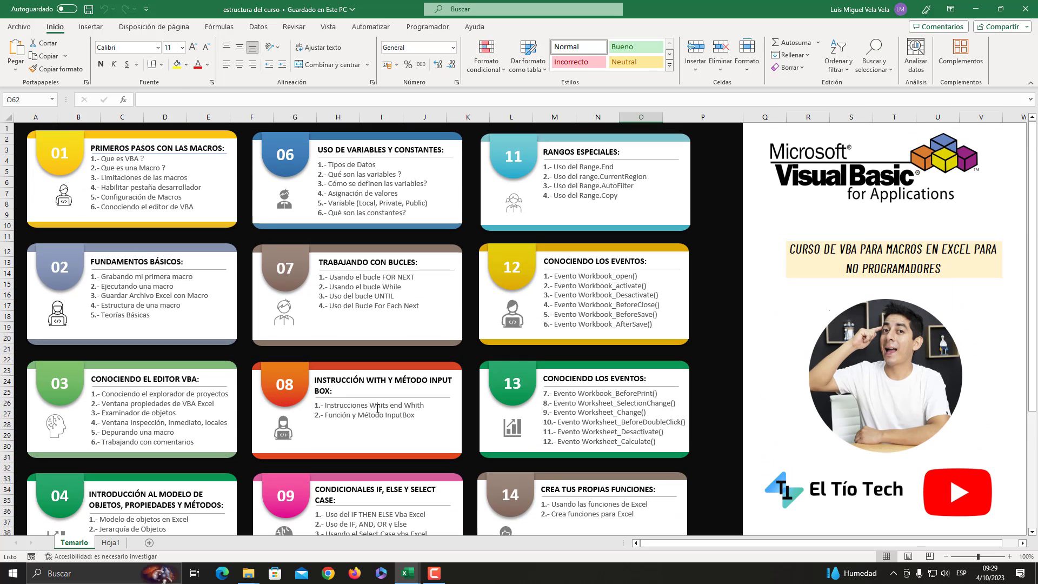
{"action": "left_click", "coordinate": [989, 573]}
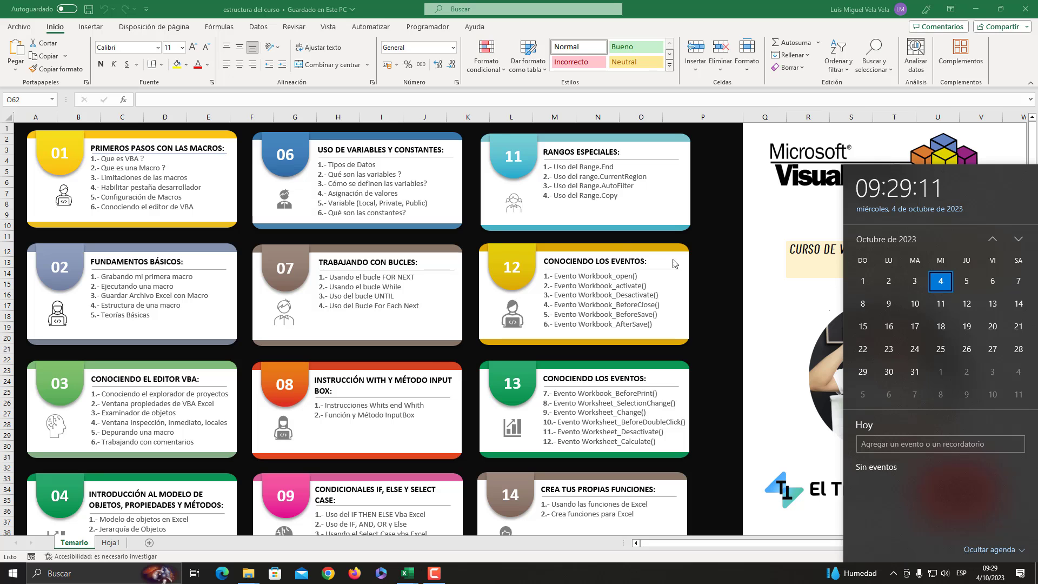
{"action": "left_click", "coordinate": [711, 242]}
{"action": "left_click", "coordinate": [707, 262]}
{"action": "scroll", "coordinate": [424, 399], "scroll_direction": "down", "scroll_amount": 8}
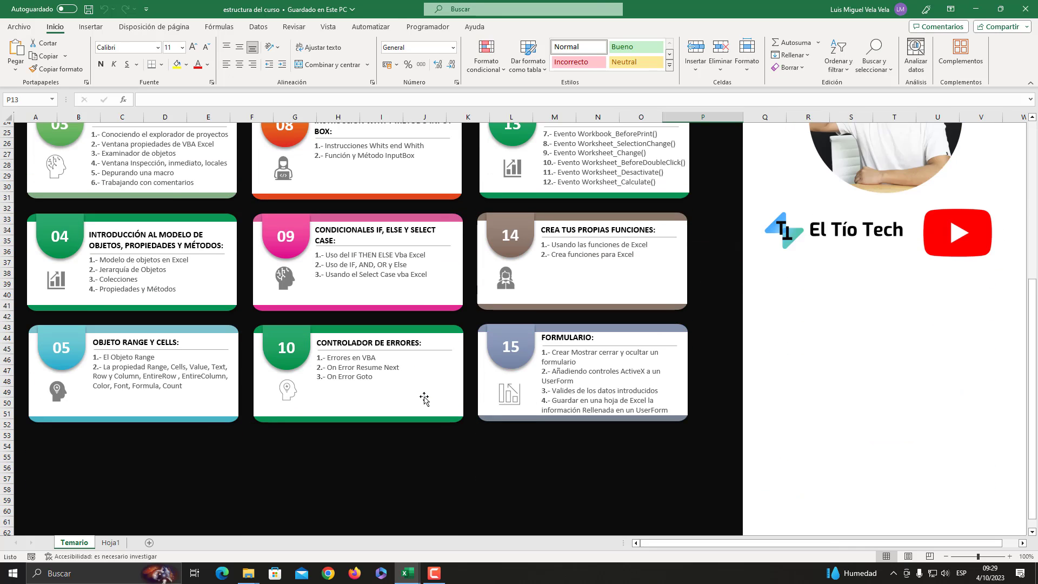
{"action": "scroll", "coordinate": [432, 378], "scroll_direction": "up", "scroll_amount": 2}
{"action": "scroll", "coordinate": [440, 356], "scroll_direction": "up", "scroll_amount": 5}
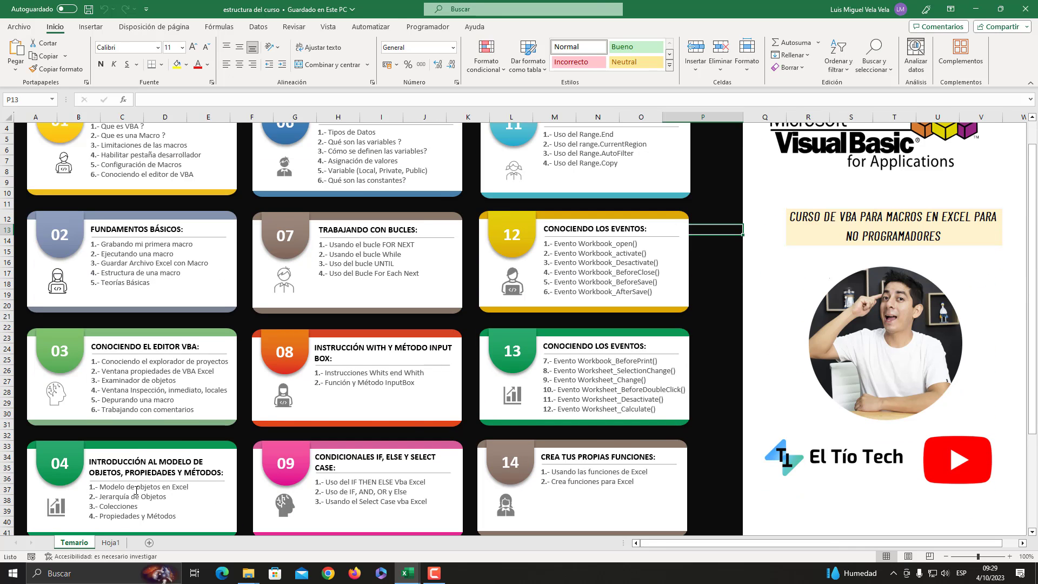
Return to guardar, then launch Excel from Windows search to get blank workbook Libro2
{"action": "left_click", "coordinate": [1025, 9]}
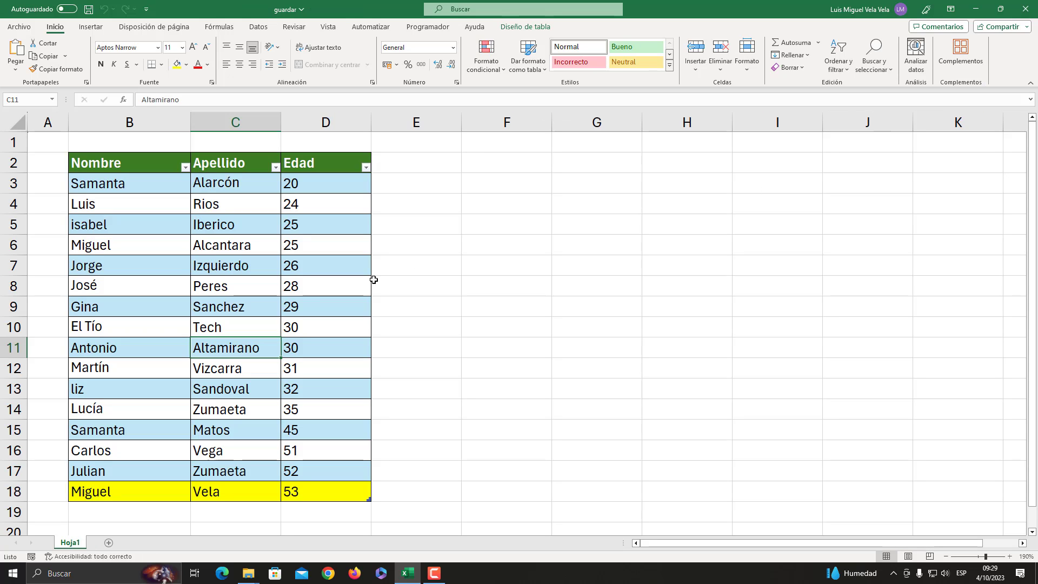
{"action": "left_click", "coordinate": [227, 245]}
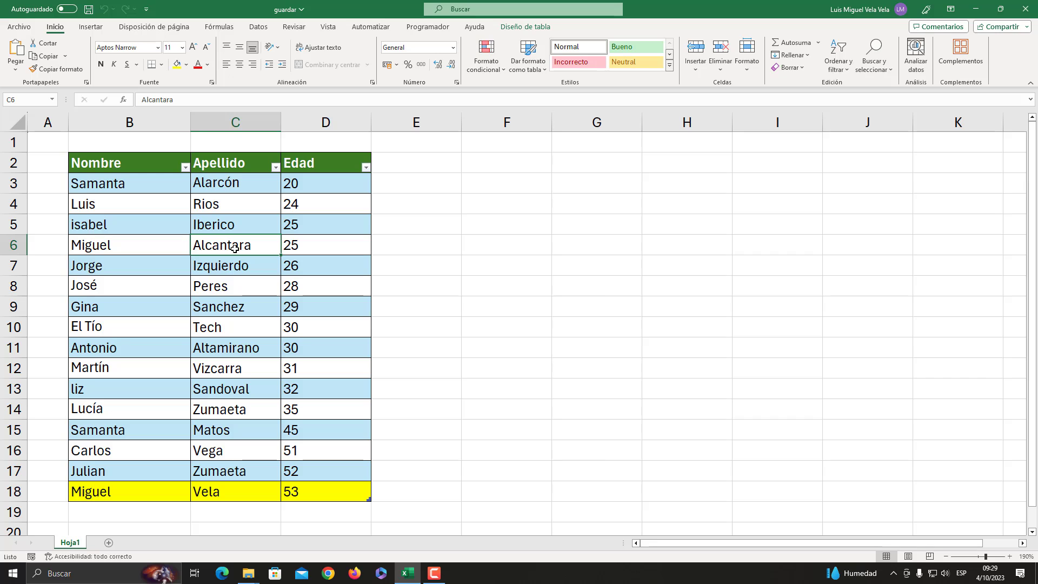
{"action": "left_click", "coordinate": [91, 573]}
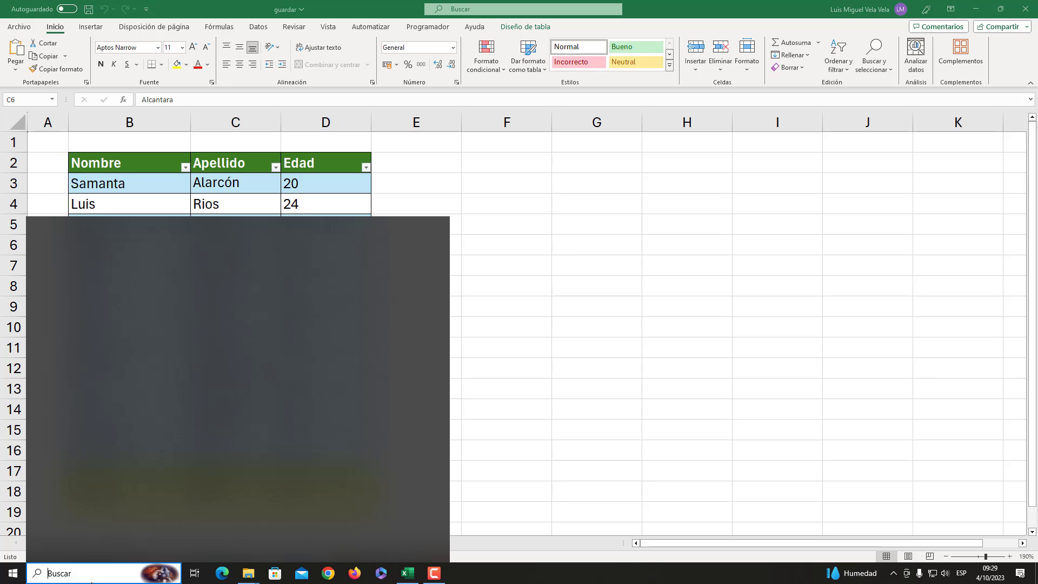
{"action": "type", "text": "Excel"}
{"action": "left_click", "coordinate": [201, 247]}
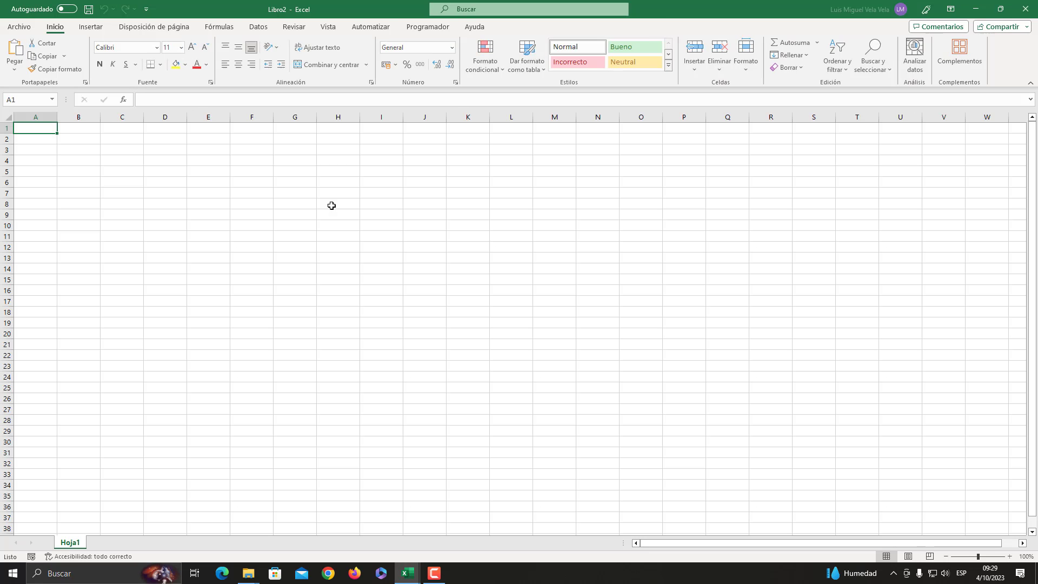
Save the blank workbook in Documentos as macro_0001, Excel Macro-Enabled Workbook format
{"action": "left_click", "coordinate": [22, 28]}
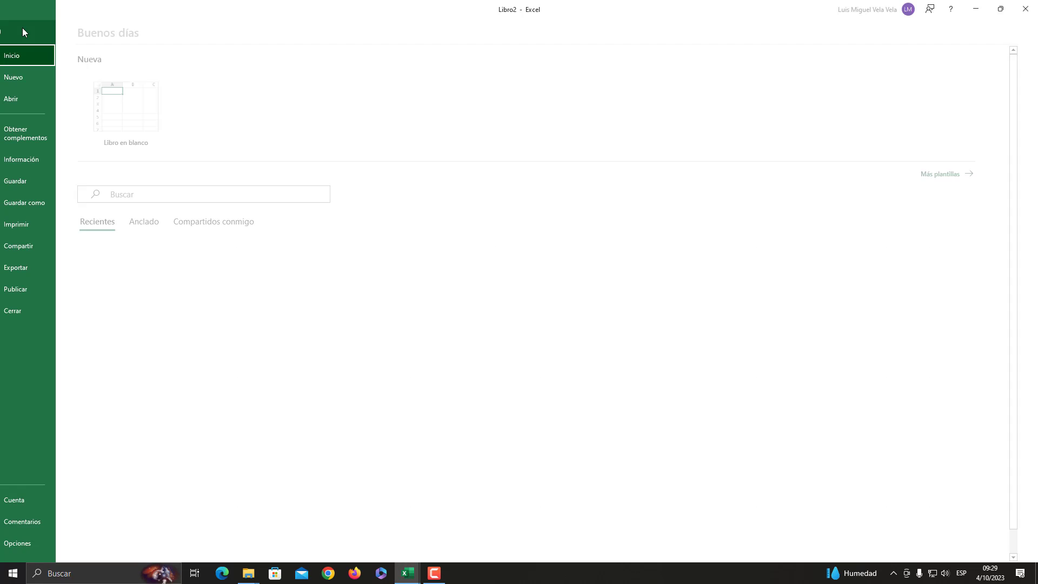
{"action": "left_click", "coordinate": [42, 201]}
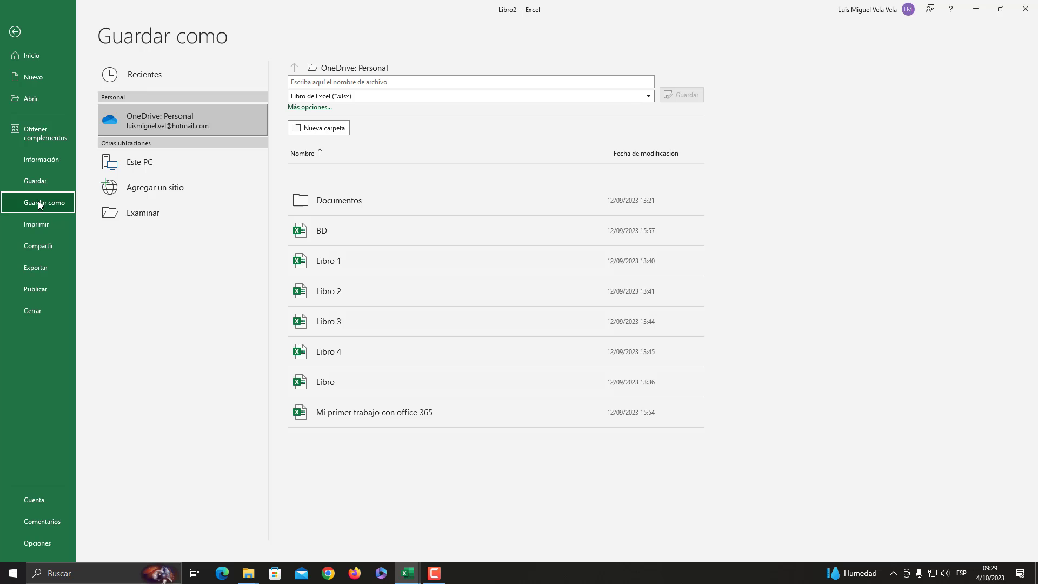
{"action": "left_click", "coordinate": [139, 213]}
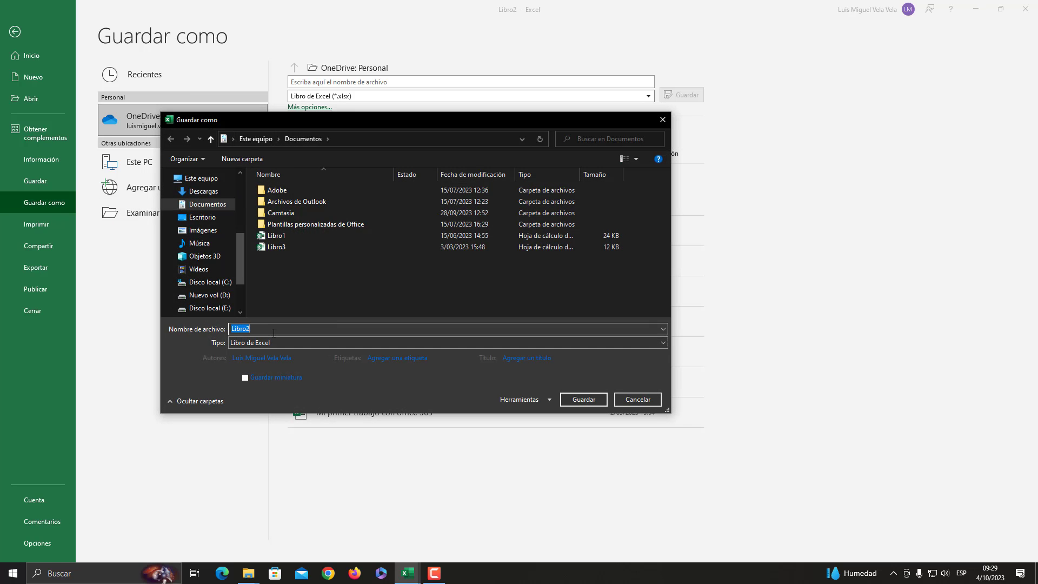
{"action": "type", "text": "macro_0"}
{"action": "type", "text": "001"}
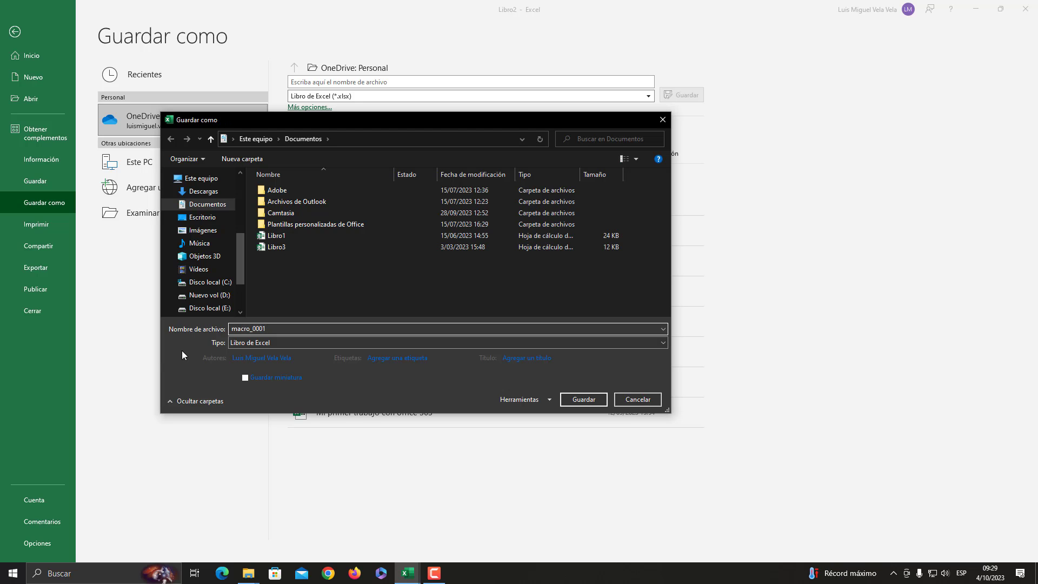
{"action": "left_click", "coordinate": [247, 345]}
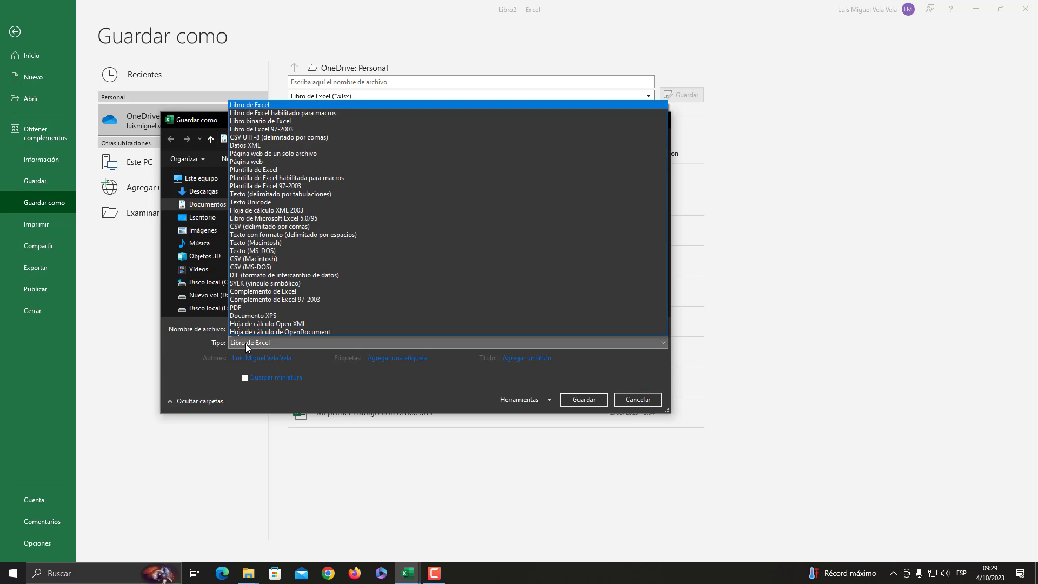
{"action": "left_click", "coordinate": [274, 115]}
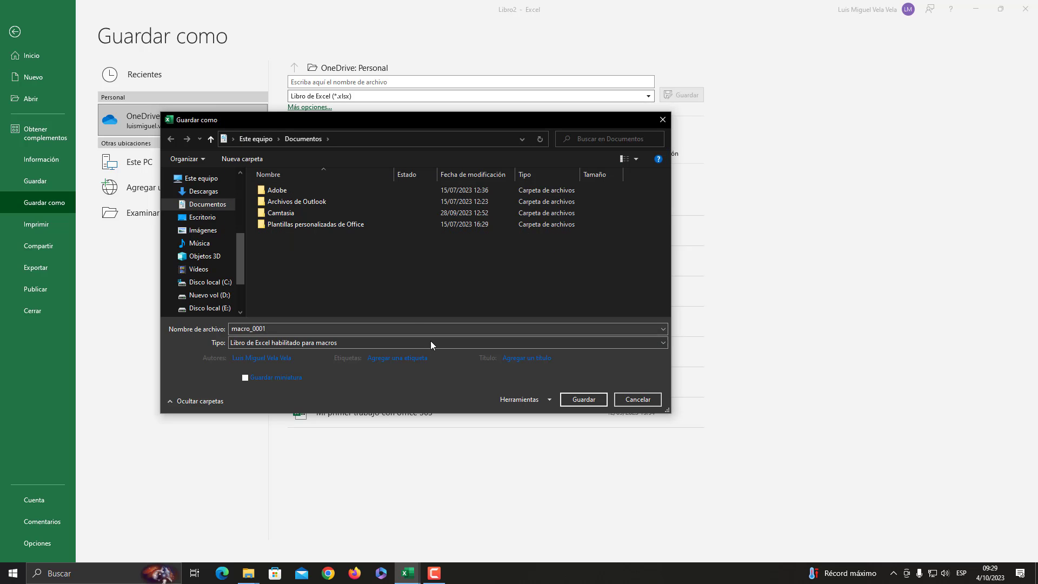
{"action": "left_click", "coordinate": [572, 400]}
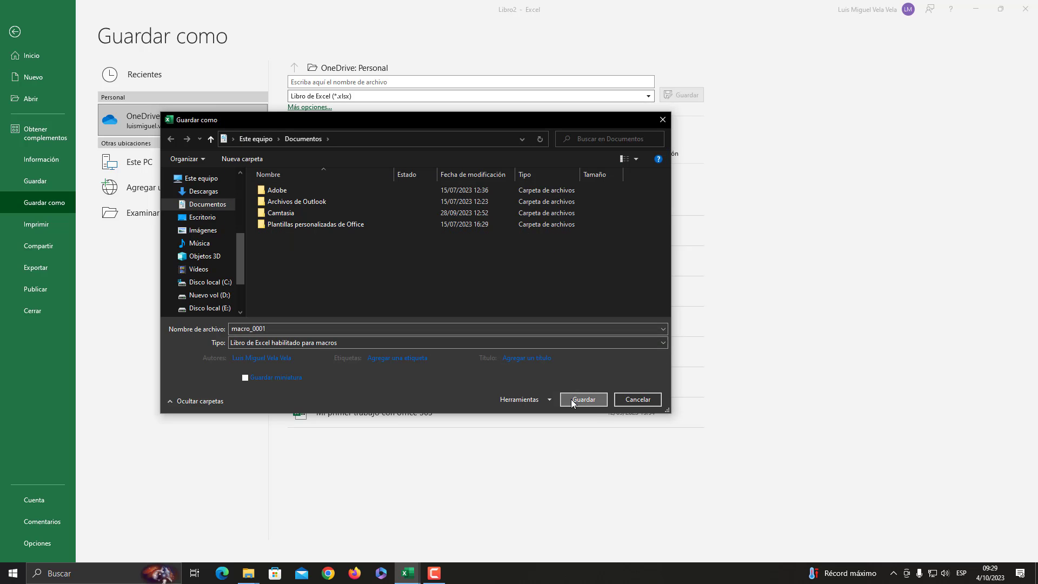
{"action": "mouse_move", "coordinate": [407, 572]}
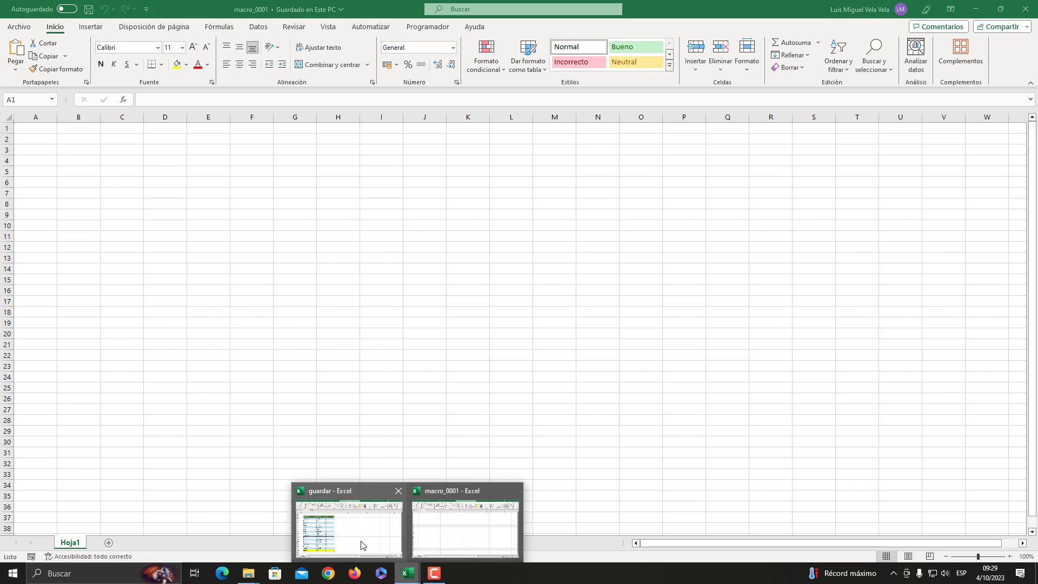
Copy B2:D17 from guardar and paste it as values at B2 in macro_0001
{"action": "left_click", "coordinate": [359, 542]}
{"action": "left_click_drag", "start_coordinate": [110, 164], "coordinate": [342, 462]}
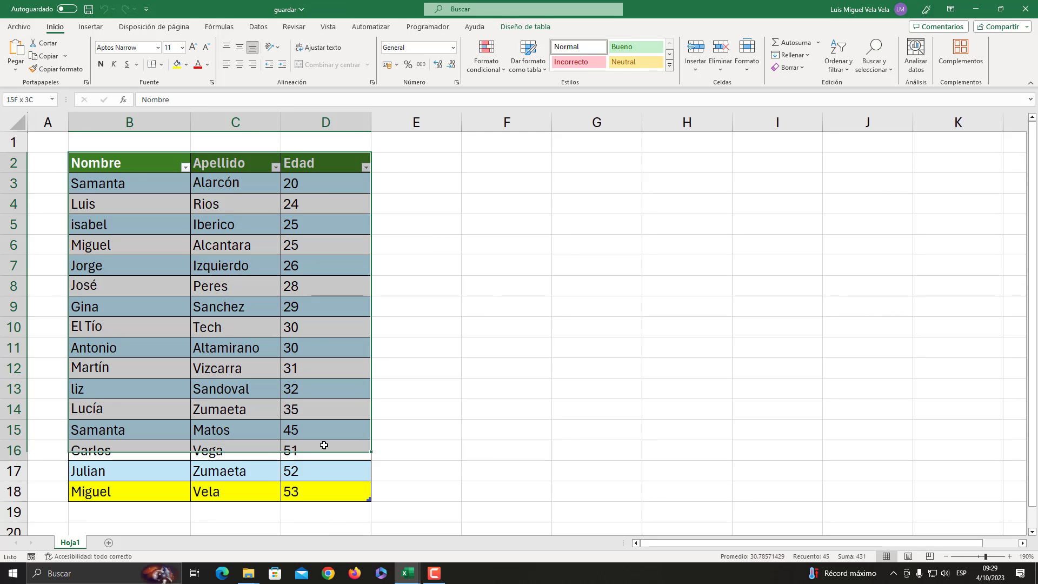
{"action": "key", "text": "ctrl+c"}
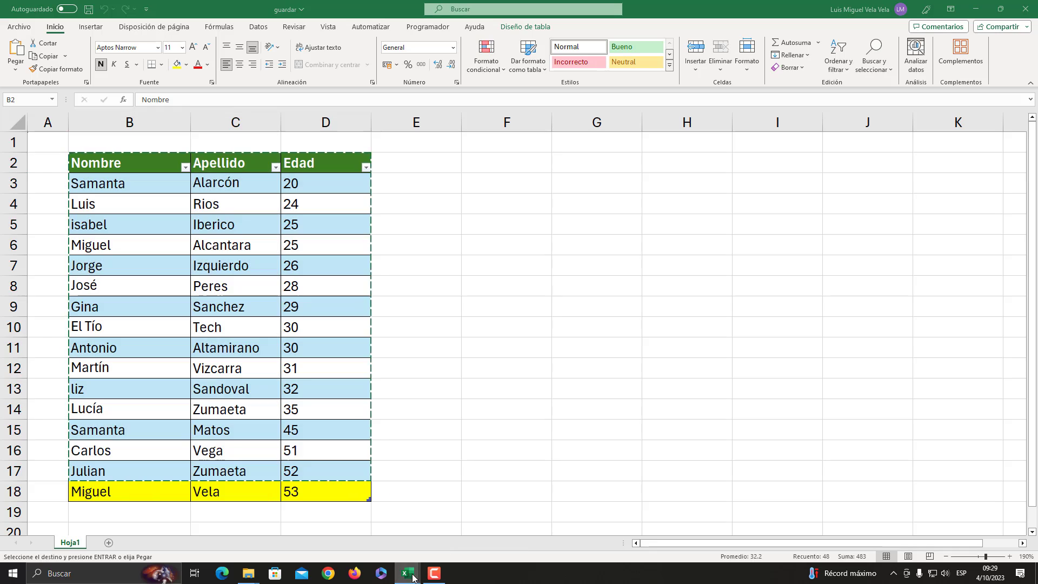
{"action": "left_click", "coordinate": [408, 573]}
{"action": "left_click", "coordinate": [459, 521]}
{"action": "right_click", "coordinate": [74, 140]}
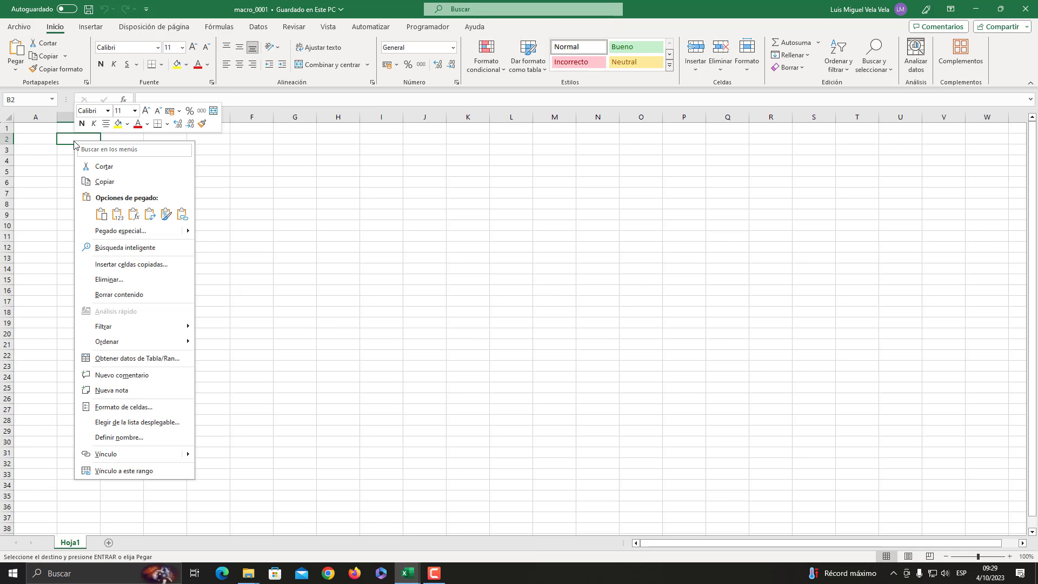
{"action": "mouse_move", "coordinate": [120, 230]}
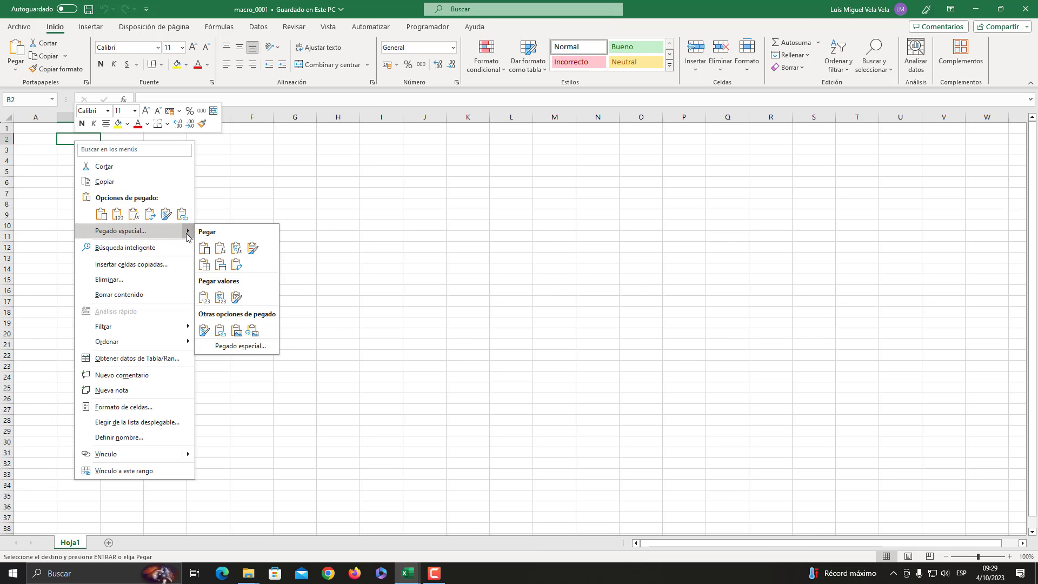
{"action": "left_click", "coordinate": [203, 299]}
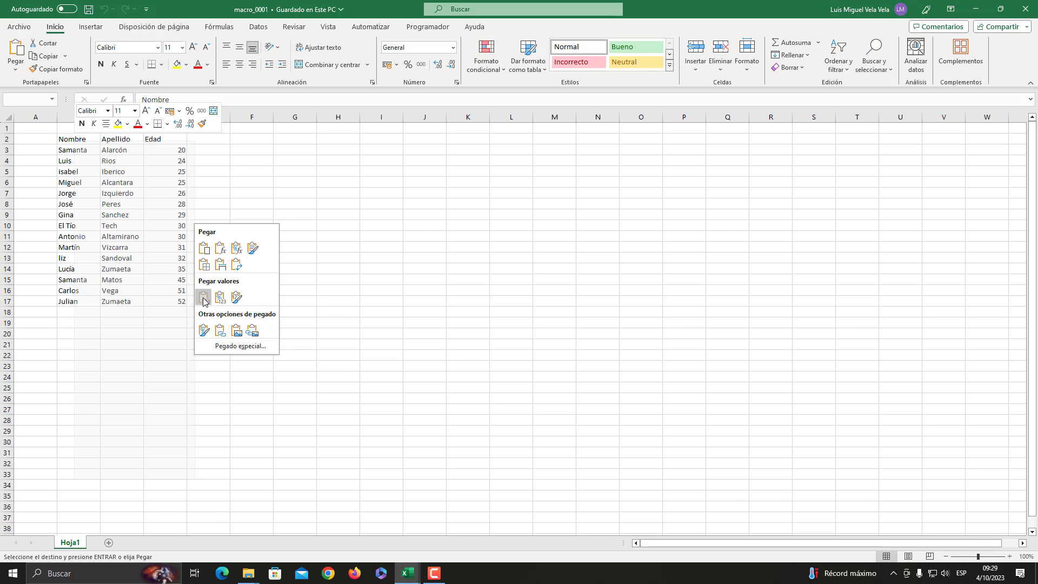
Zoom the macro_0001 sheet in to 180%
{"action": "left_click", "coordinate": [1009, 556]}
{"action": "left_click", "coordinate": [1009, 556]}
{"action": "left_click", "coordinate": [1009, 556]}
{"action": "left_click", "coordinate": [1009, 556]}
{"action": "left_click", "coordinate": [1009, 556]}
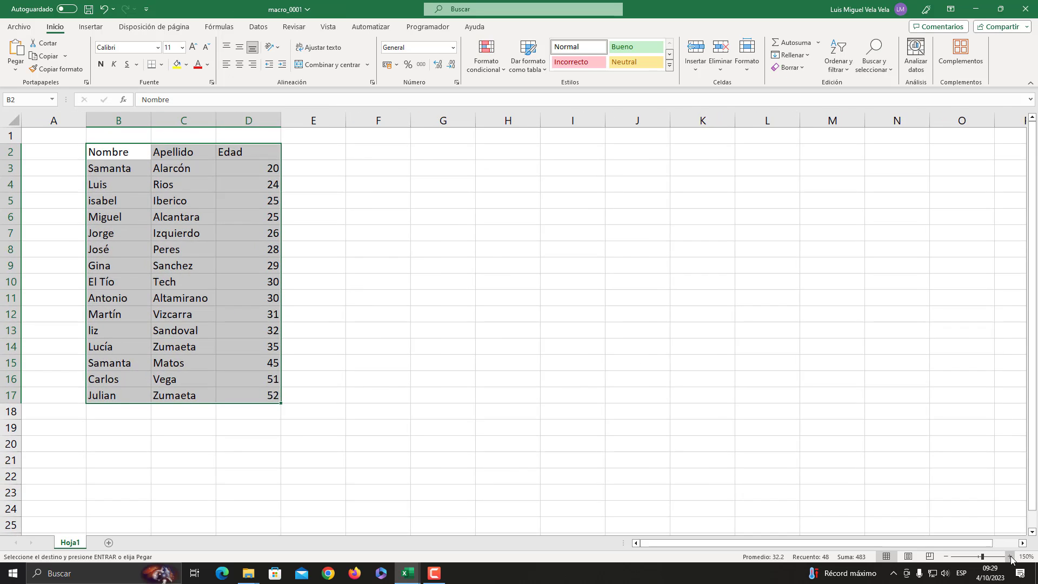
{"action": "left_click", "coordinate": [1009, 556]}
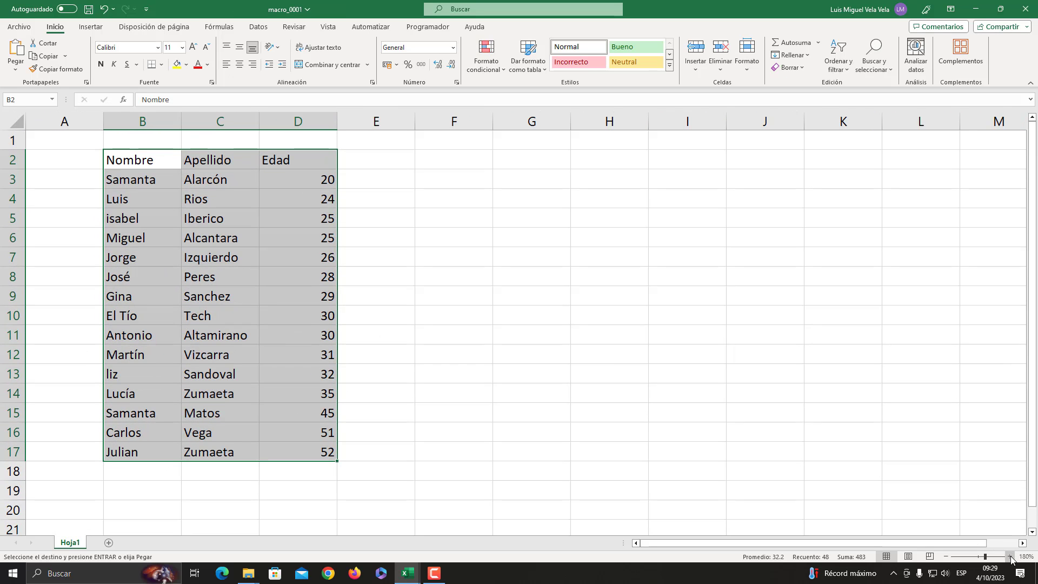
Convert $B$2:$D$17 into table Tabla1 with the first row as headers
{"action": "left_click", "coordinate": [90, 27]}
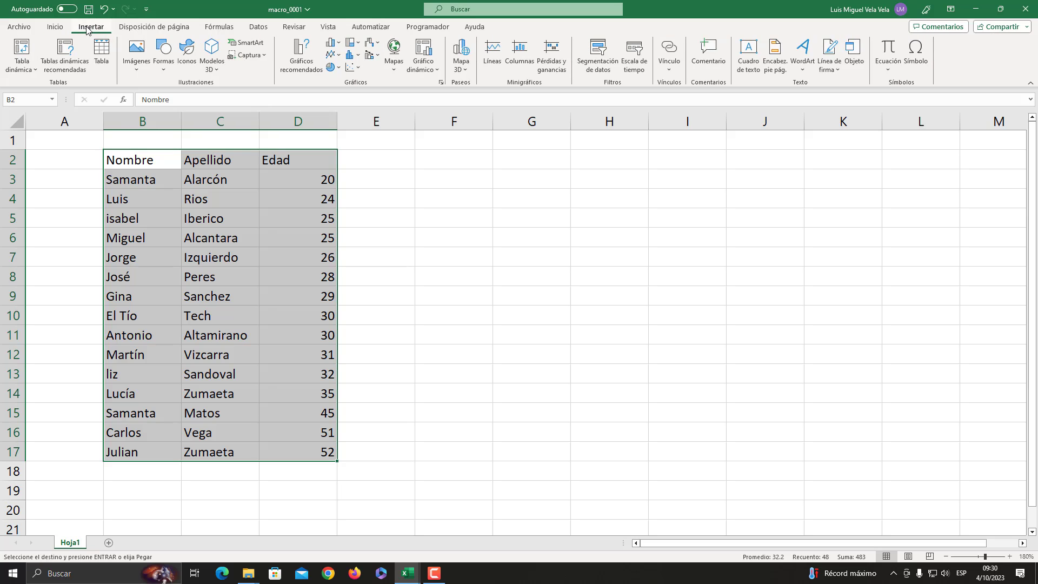
{"action": "left_click", "coordinate": [101, 52]}
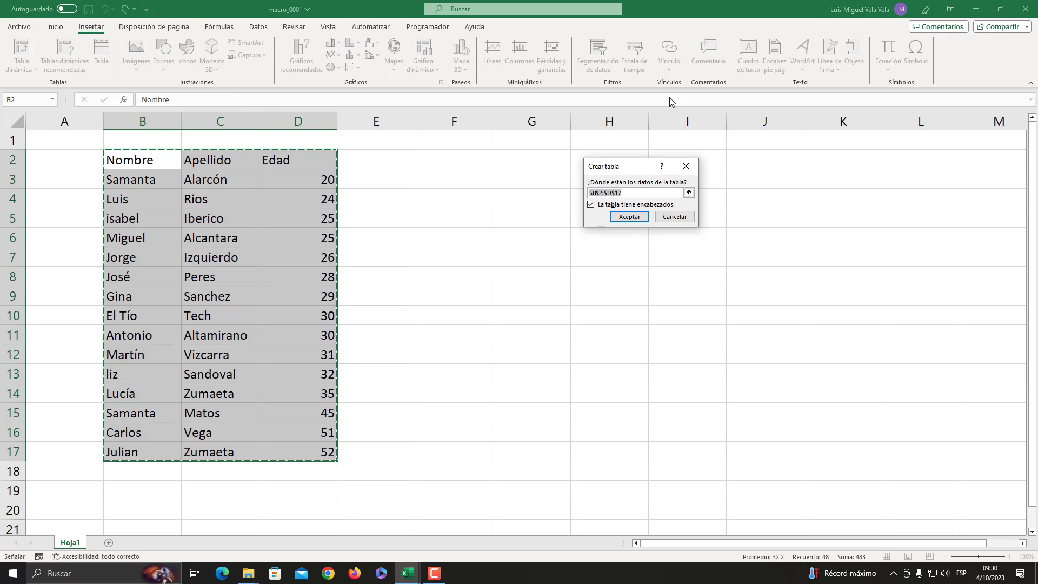
{"action": "left_click_drag", "start_coordinate": [636, 177], "coordinate": [470, 246]}
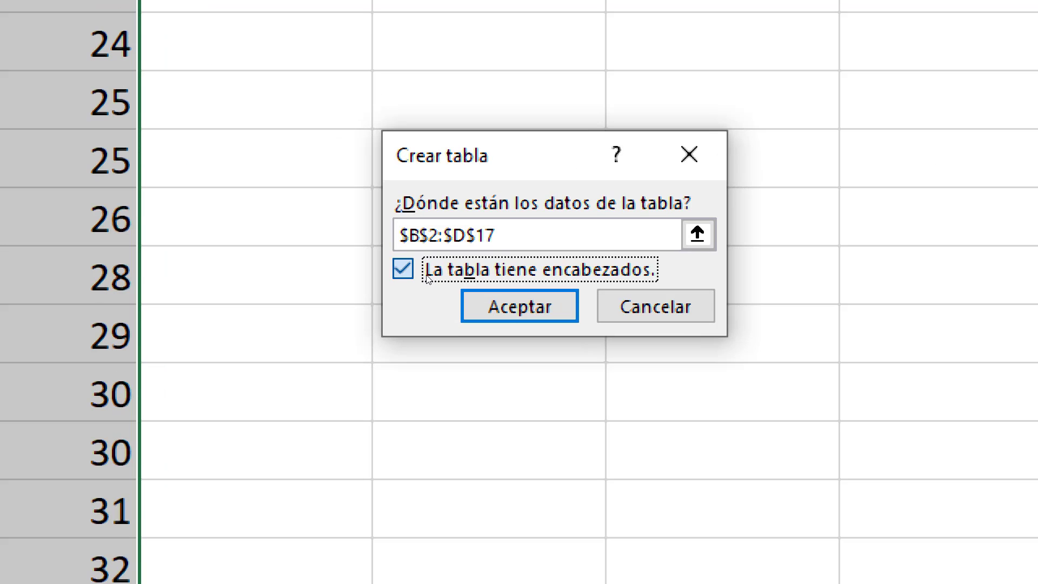
{"action": "left_click", "coordinate": [439, 276]}
{"action": "left_click", "coordinate": [426, 275]}
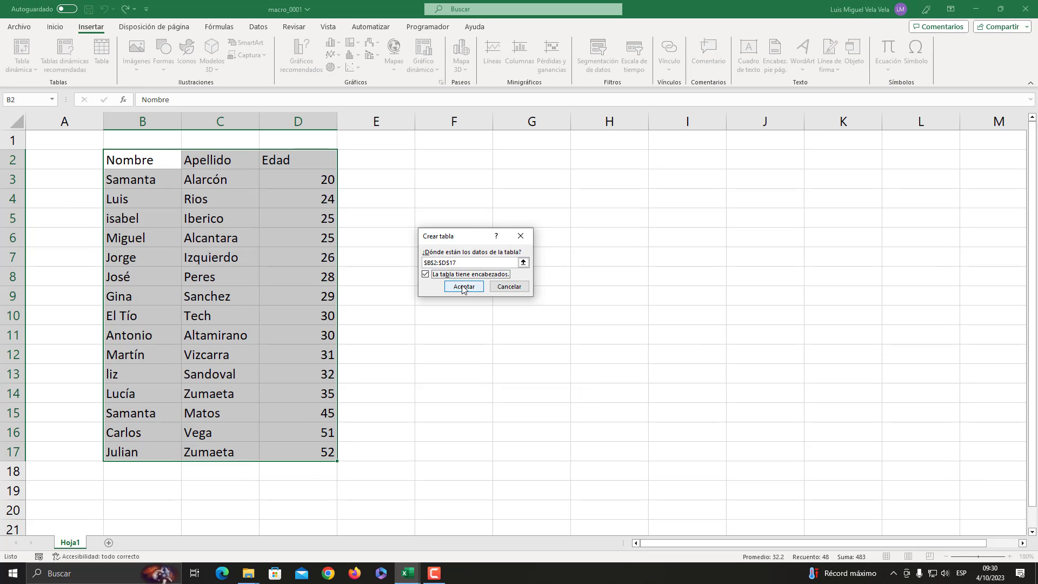
{"action": "left_click", "coordinate": [463, 286]}
{"action": "left_click", "coordinate": [243, 258]}
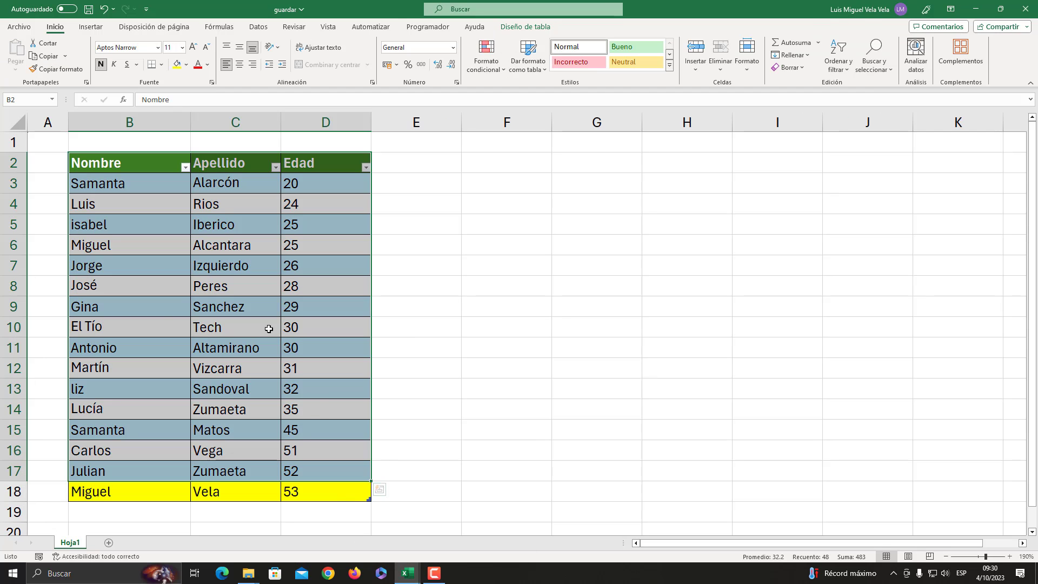
Close the guardar workbook without saving its changes
{"action": "left_click", "coordinate": [213, 281]}
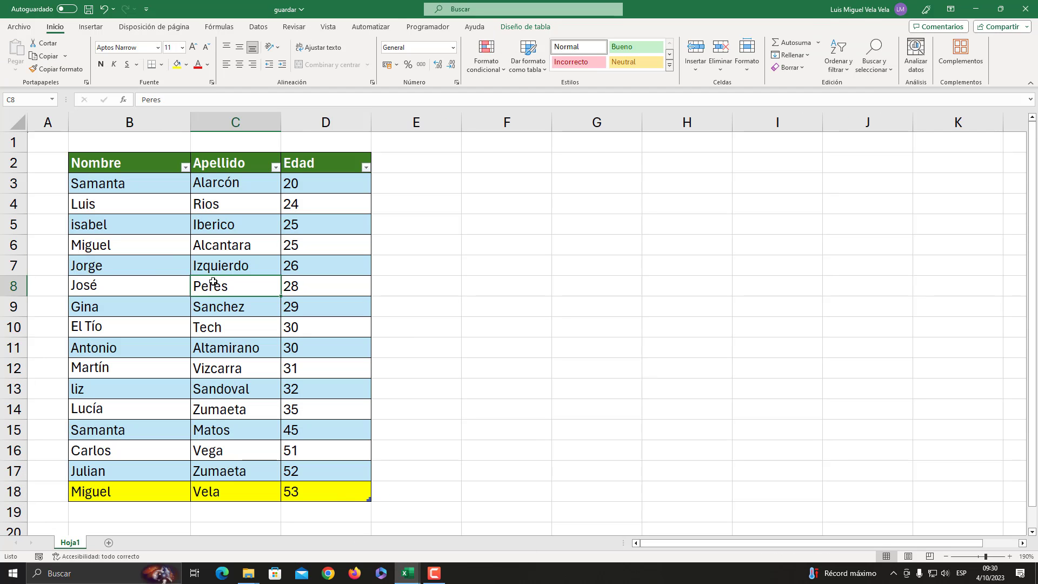
{"action": "left_click", "coordinate": [1026, 9]}
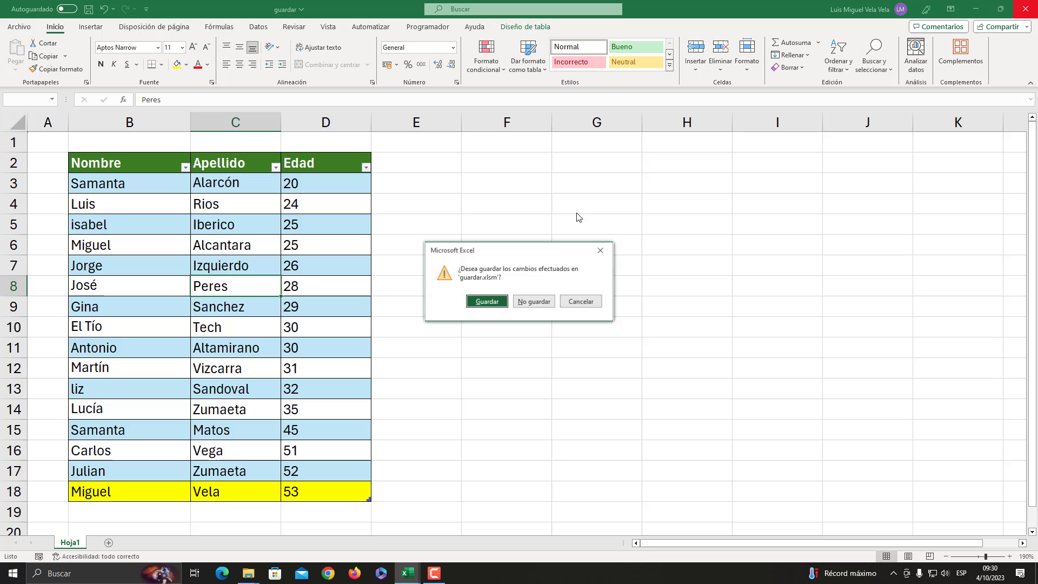
{"action": "left_click", "coordinate": [537, 300]}
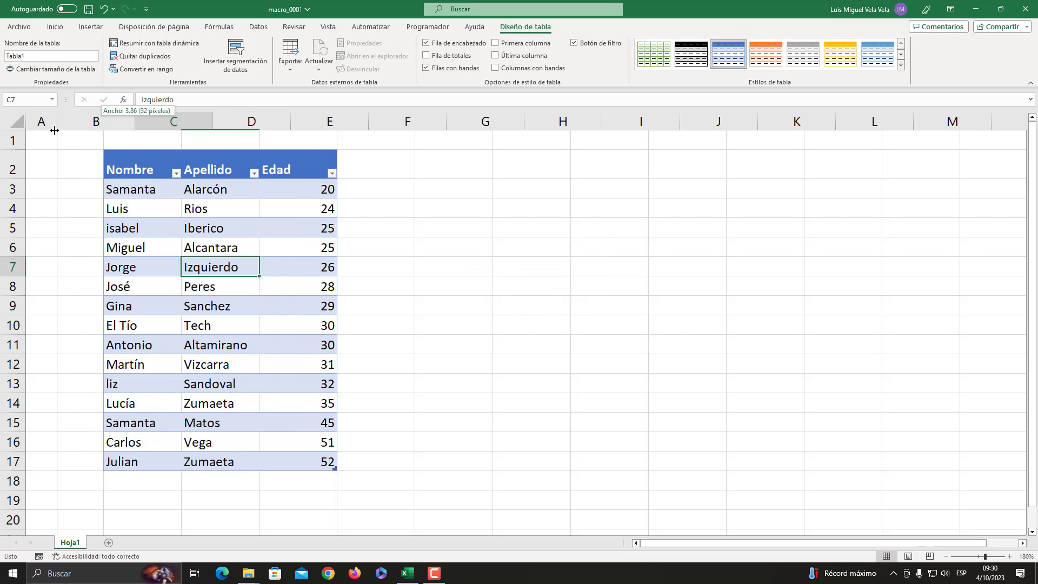
Narrow column A, widen columns B, C and D, then narrow Edad to fit
{"action": "left_click_drag", "start_coordinate": [100, 124], "coordinate": [57, 123]}
{"action": "left_click_drag", "start_coordinate": [135, 124], "coordinate": [157, 124]}
{"action": "left_click_drag", "start_coordinate": [235, 123], "coordinate": [256, 124]}
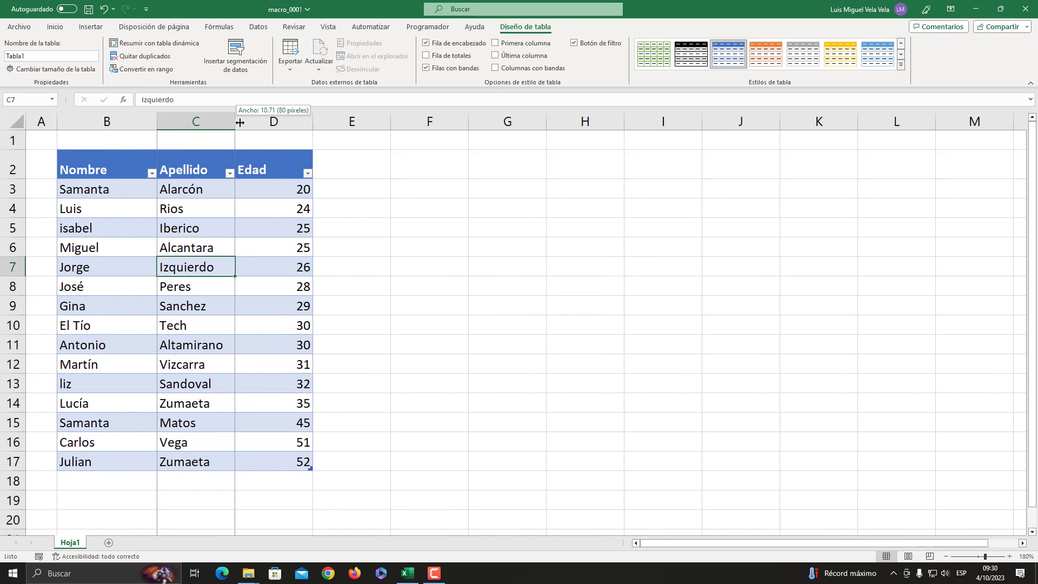
{"action": "left_click_drag", "start_coordinate": [334, 124], "coordinate": [421, 124]}
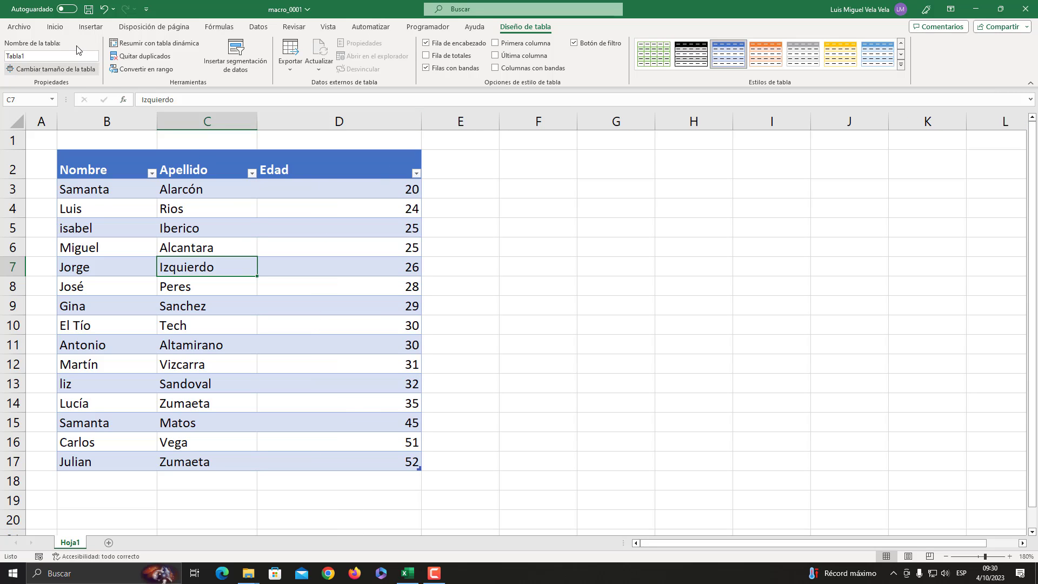
{"action": "left_click", "coordinate": [68, 27]}
{"action": "left_click", "coordinate": [268, 250]}
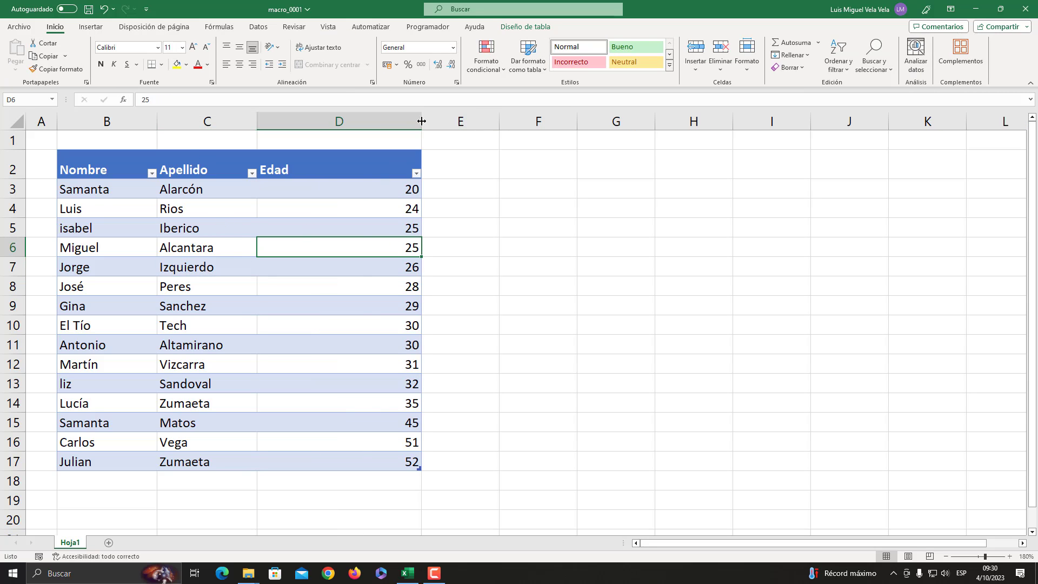
{"action": "left_click_drag", "start_coordinate": [421, 123], "coordinate": [360, 124]}
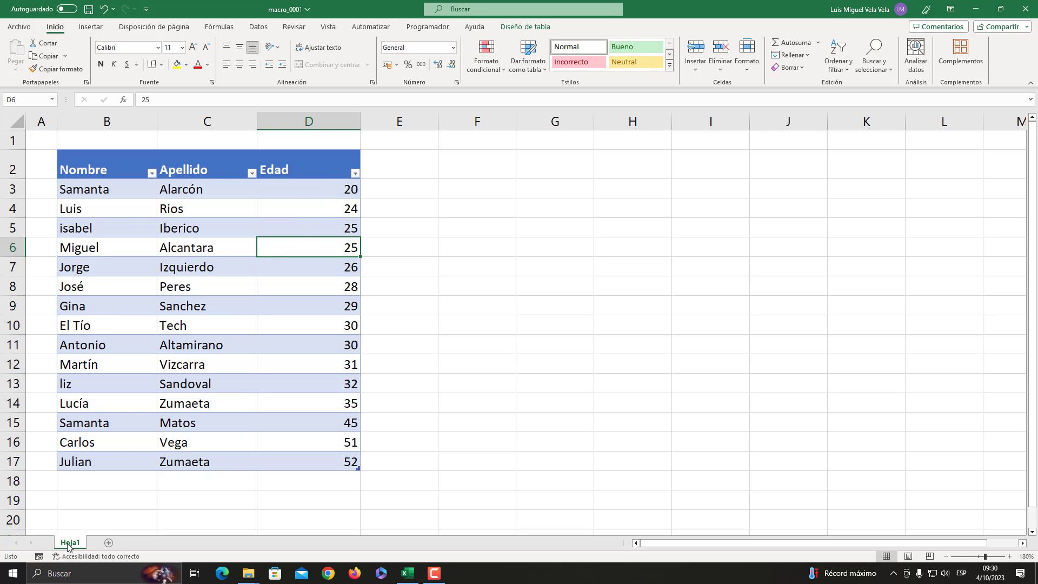
{"action": "key", "text": "super+plus"}
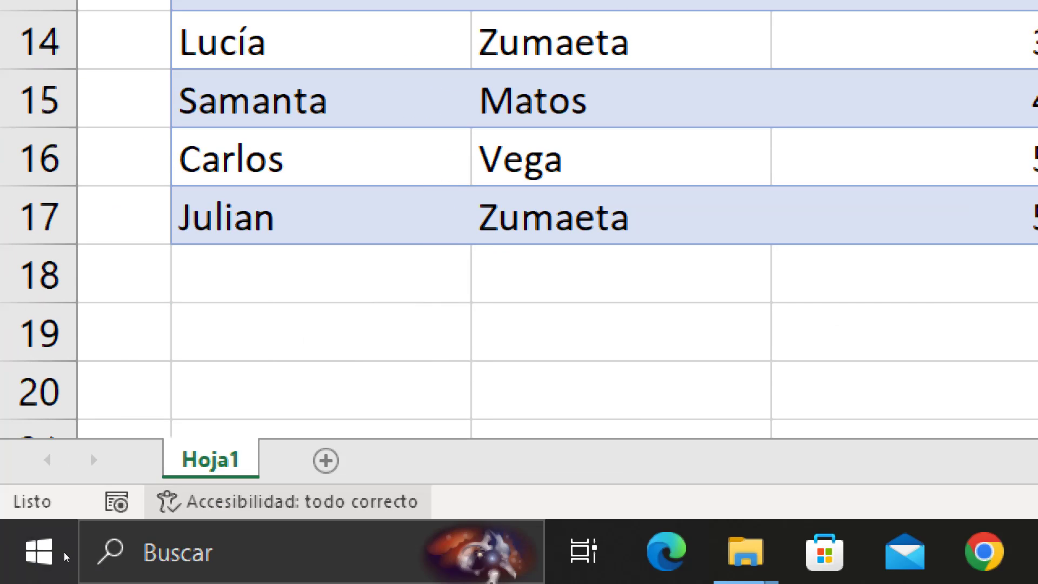
{"action": "key", "text": "super+Escape"}
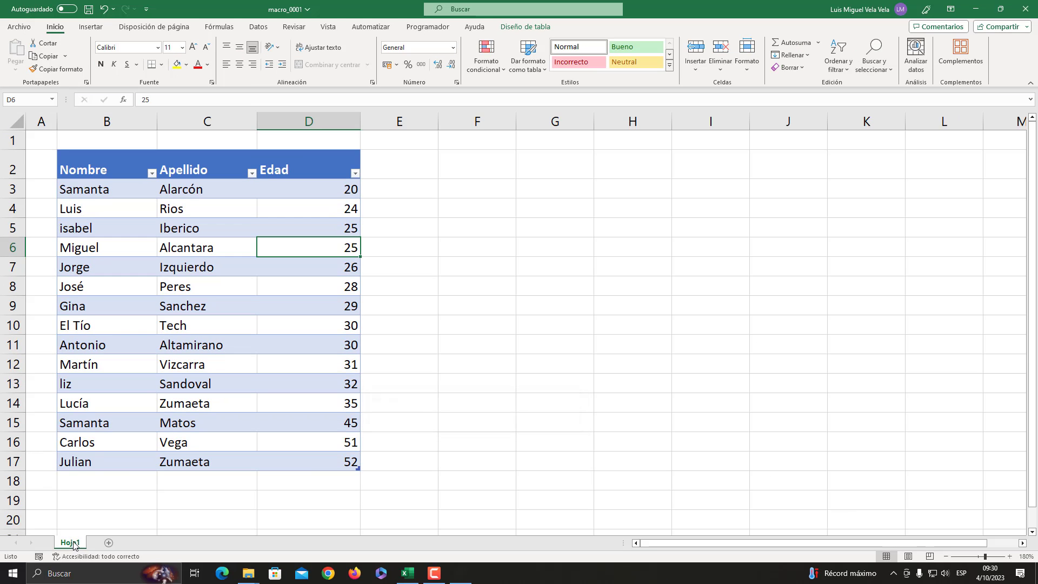
Open Hoja1's code module in the VBA editor via Ver código on the sheet tab
{"action": "right_click", "coordinate": [73, 544]}
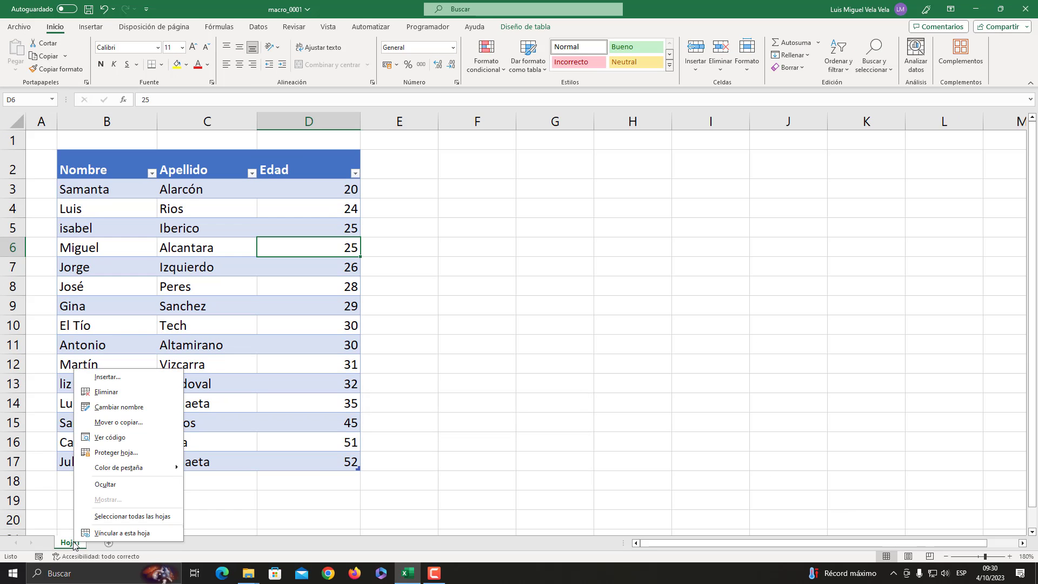
{"action": "left_click", "coordinate": [119, 436]}
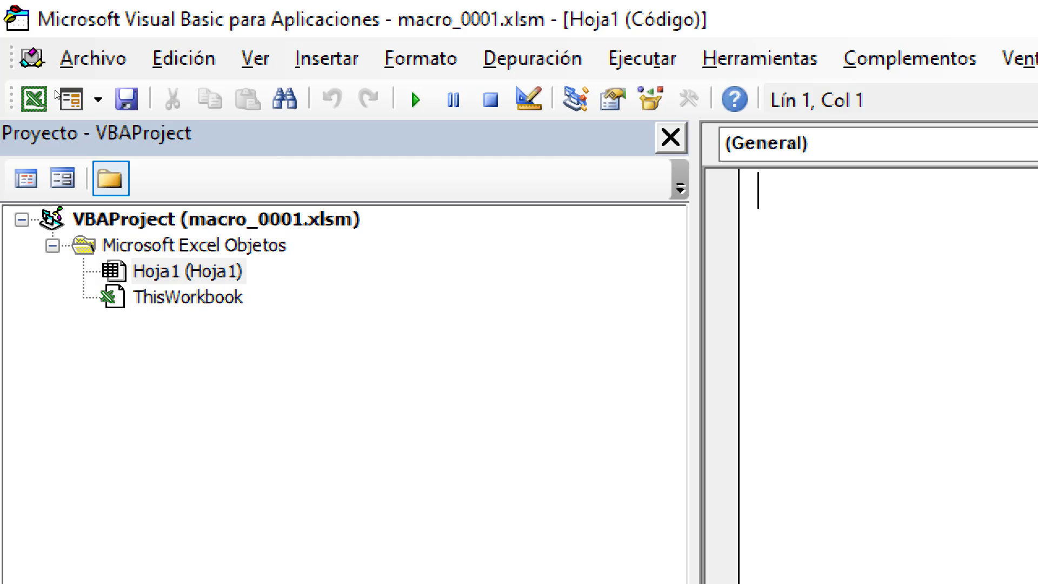
{"action": "key", "text": "ctrl+r"}
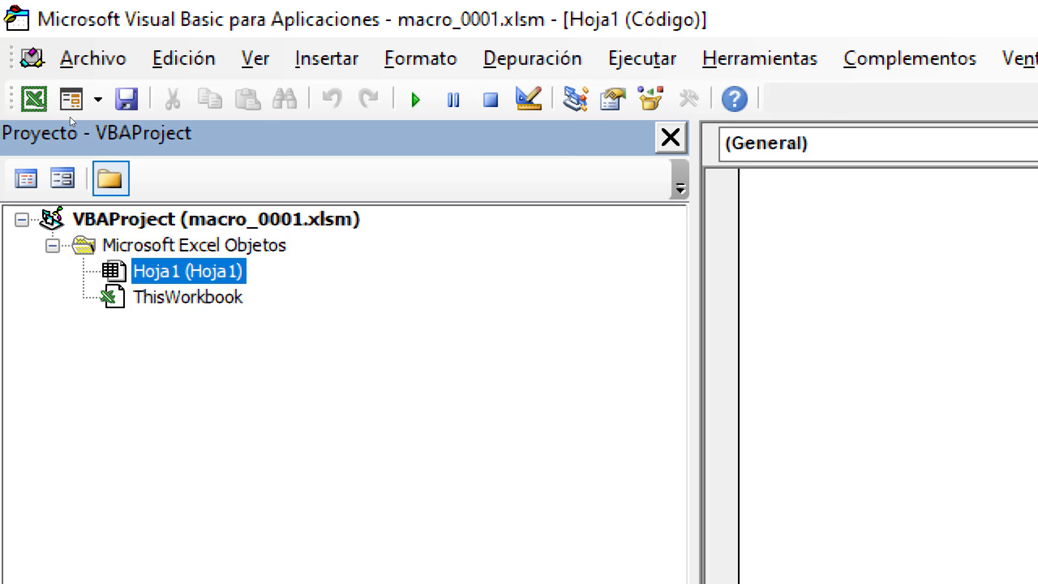
{"action": "key", "text": "super"}
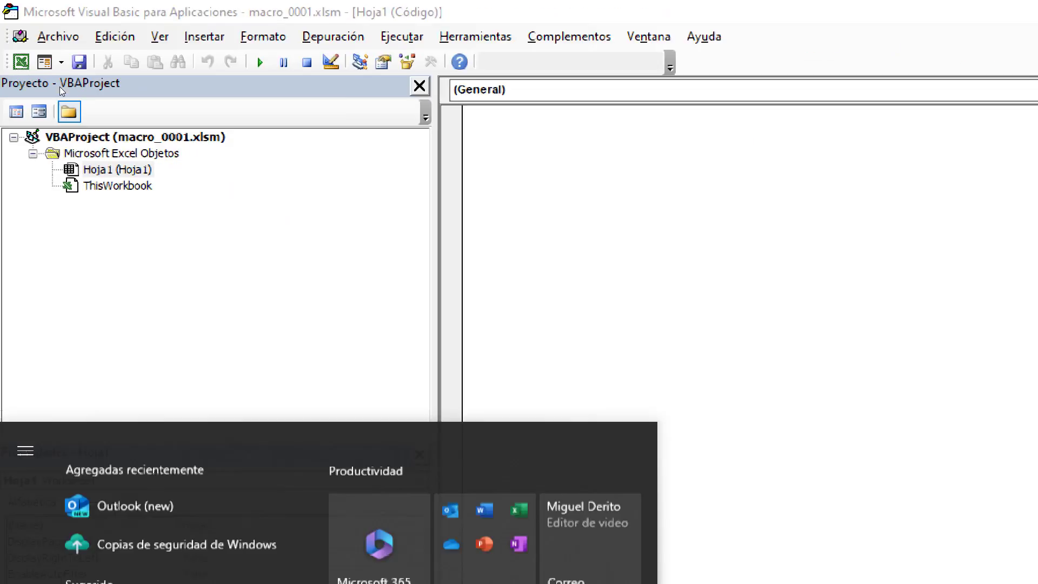
{"action": "left_click", "coordinate": [62, 92]}
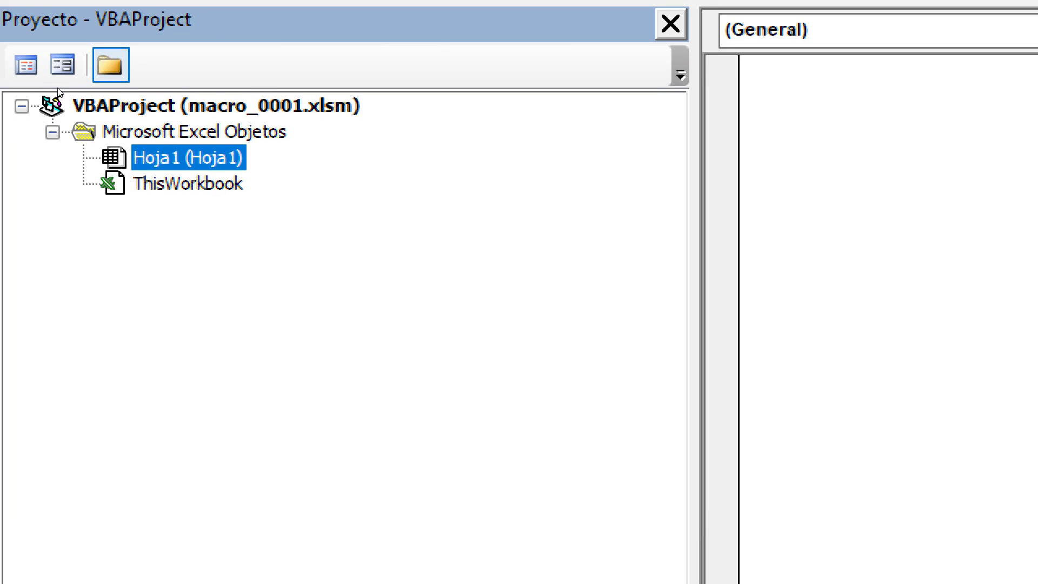
{"action": "left_click", "coordinate": [344, 60]}
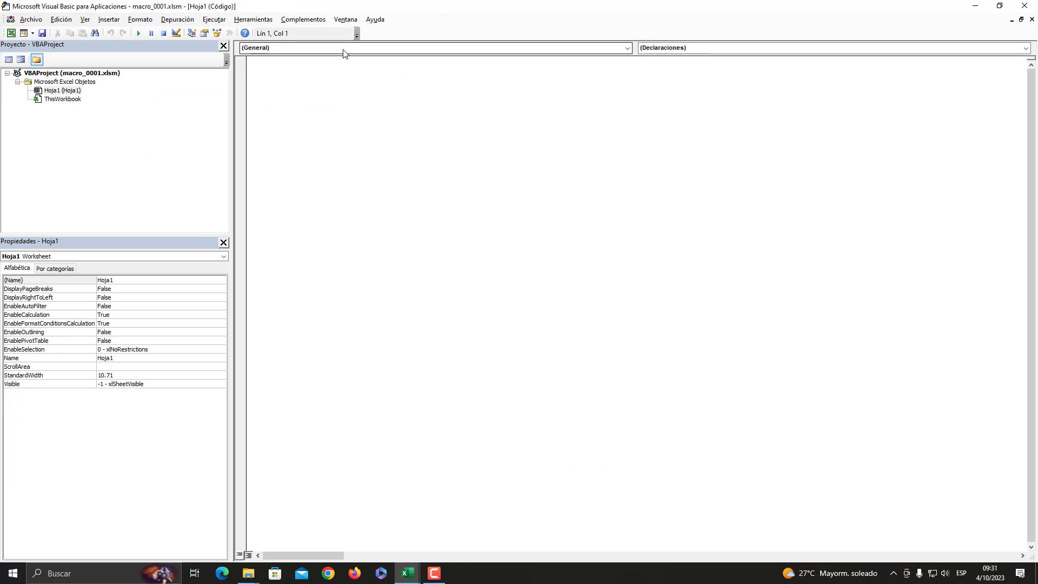
Pick Worksheet in the object list and Change in the event list to add Worksheet_Change
{"action": "left_click", "coordinate": [342, 50]}
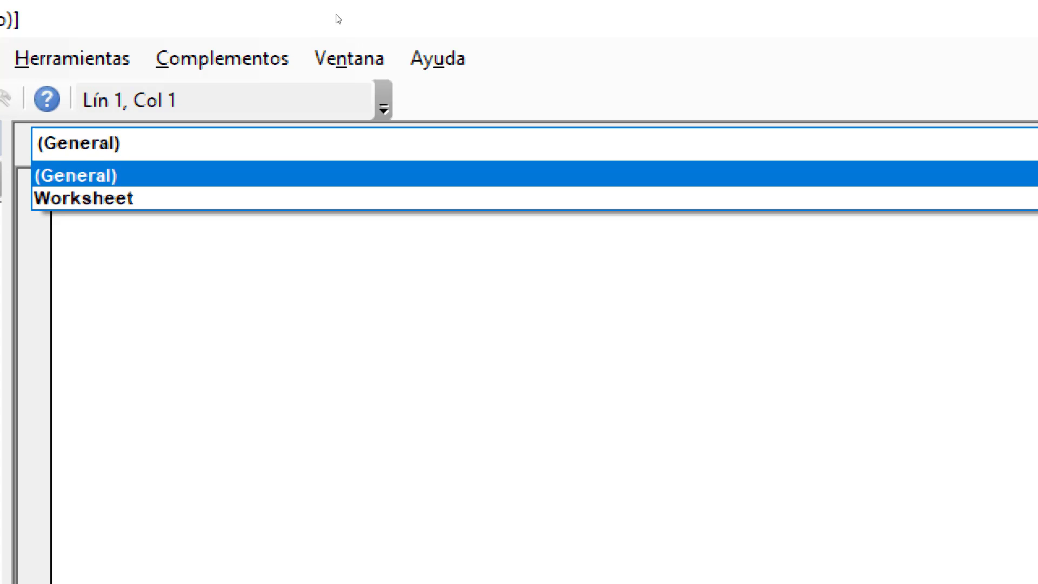
{"action": "key", "text": "Down"}
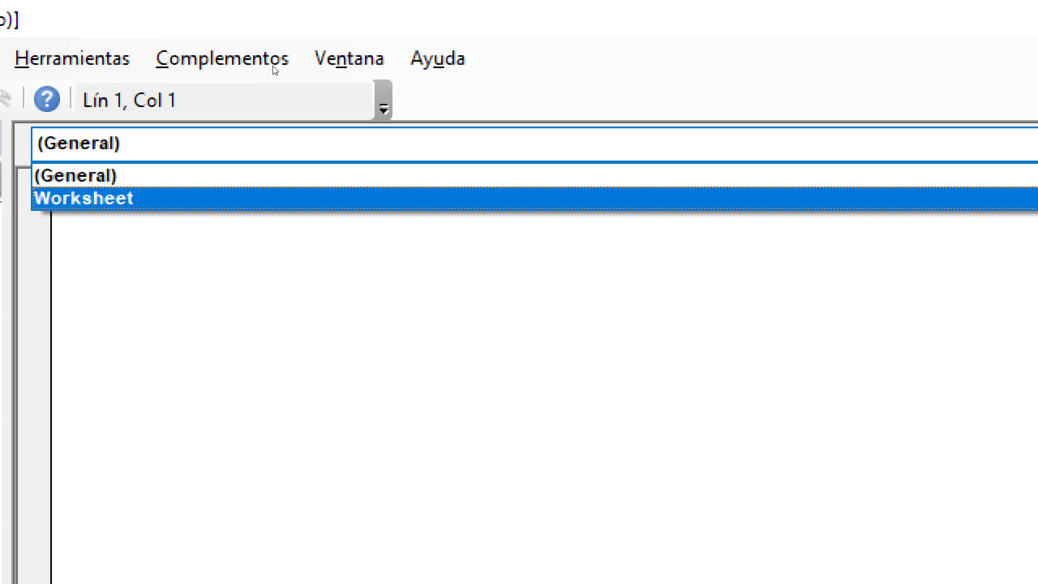
{"action": "key", "text": "Return"}
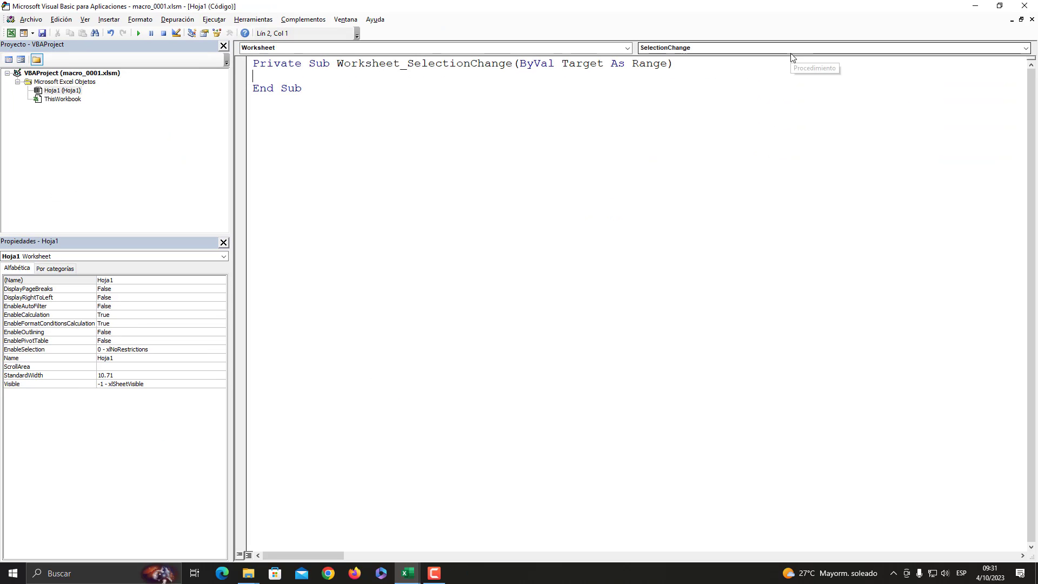
{"action": "left_click", "coordinate": [792, 54]}
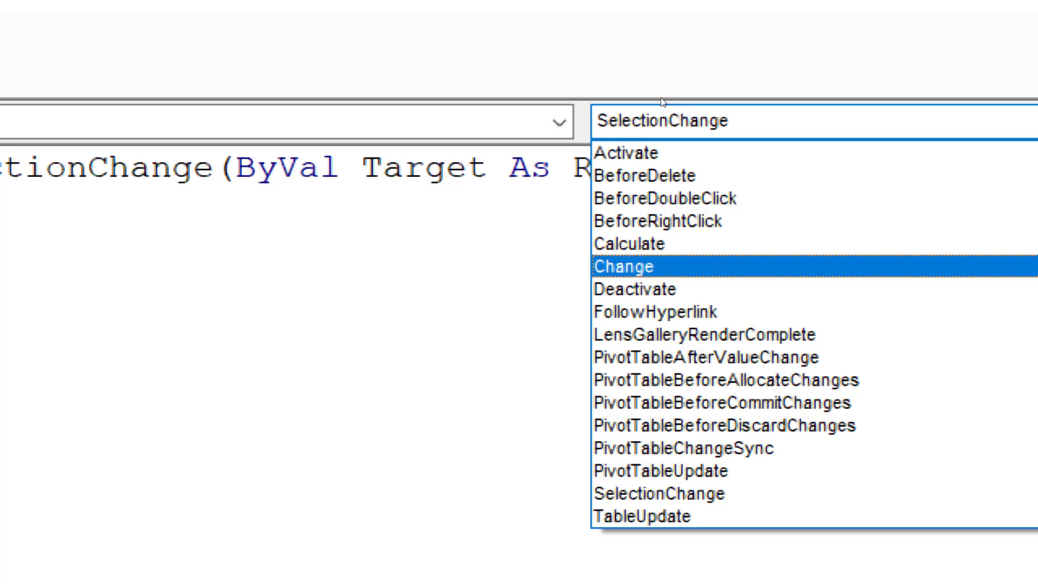
{"action": "key", "text": "Return"}
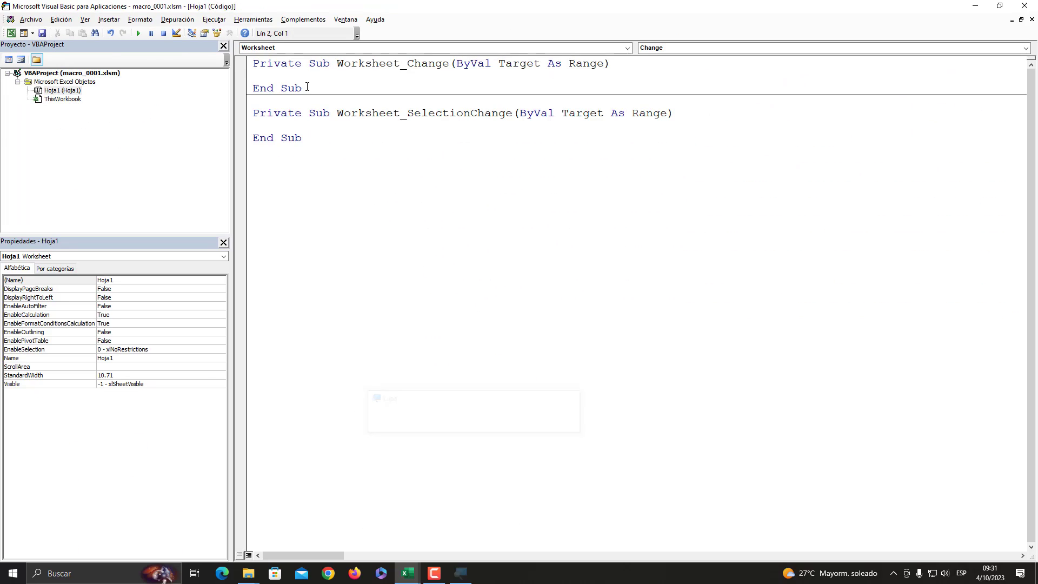
{"action": "left_click_drag", "start_coordinate": [301, 88], "coordinate": [253, 63]}
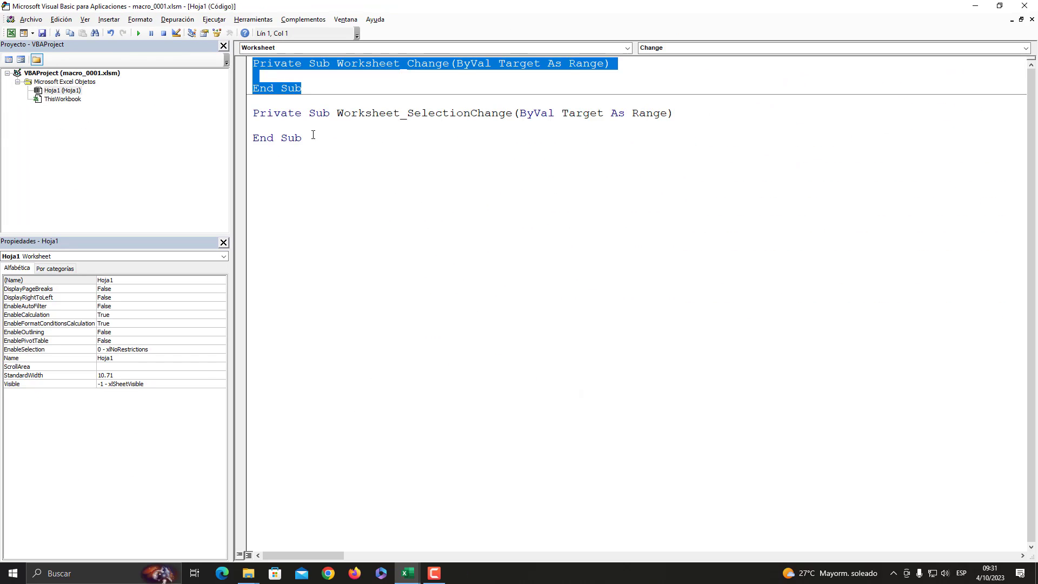
{"action": "left_click_drag", "start_coordinate": [312, 135], "coordinate": [246, 119]}
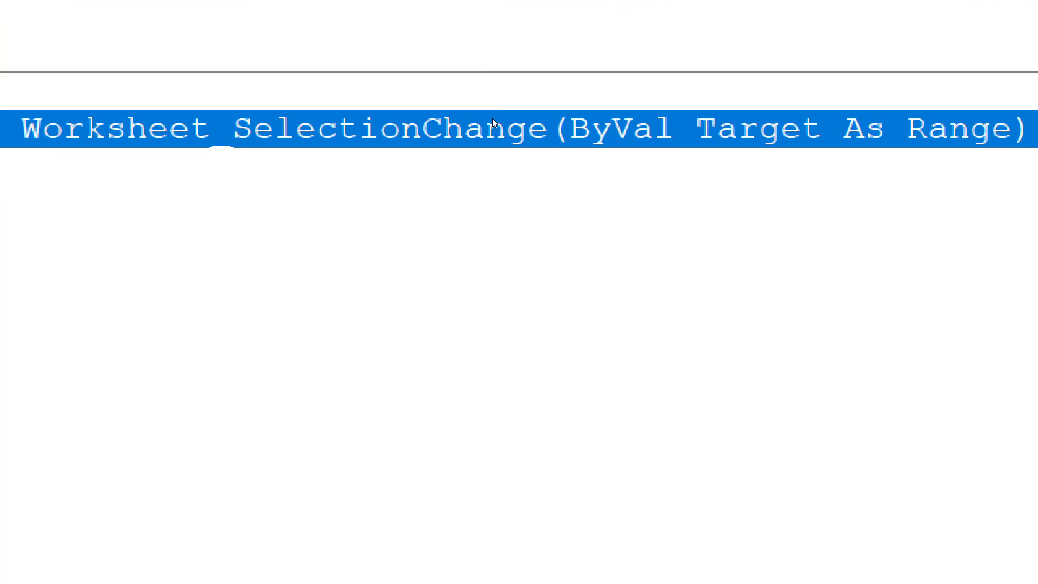
{"action": "left_click", "coordinate": [492, 117]}
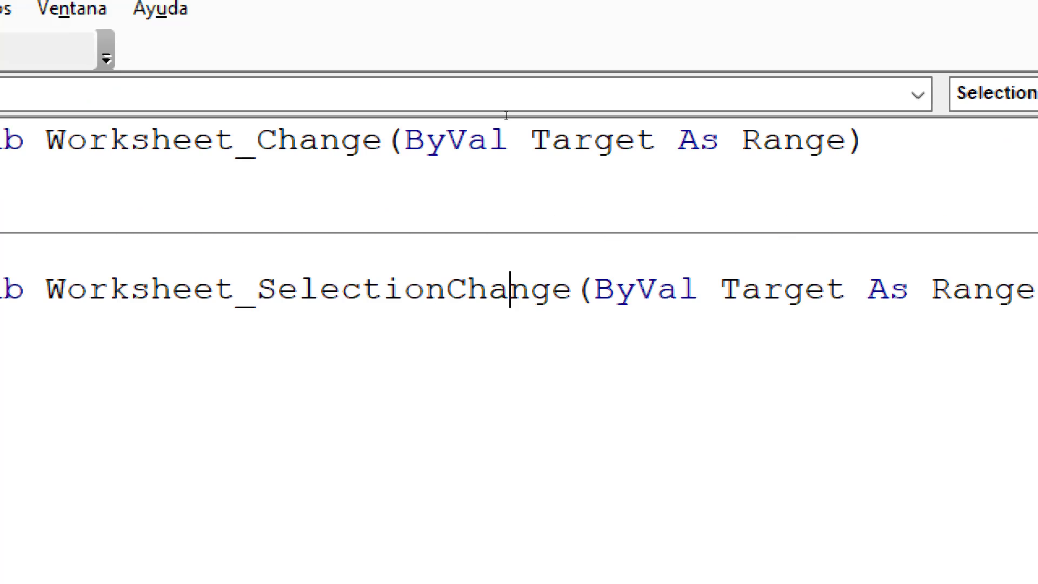
{"action": "key", "text": "Left"}
{"action": "key", "text": "Left"}
{"action": "key", "text": "Left"}
{"action": "key", "text": "shift+End"}
{"action": "key", "text": "Left"}
{"action": "key", "text": "Left"}
{"action": "key", "text": "Left"}
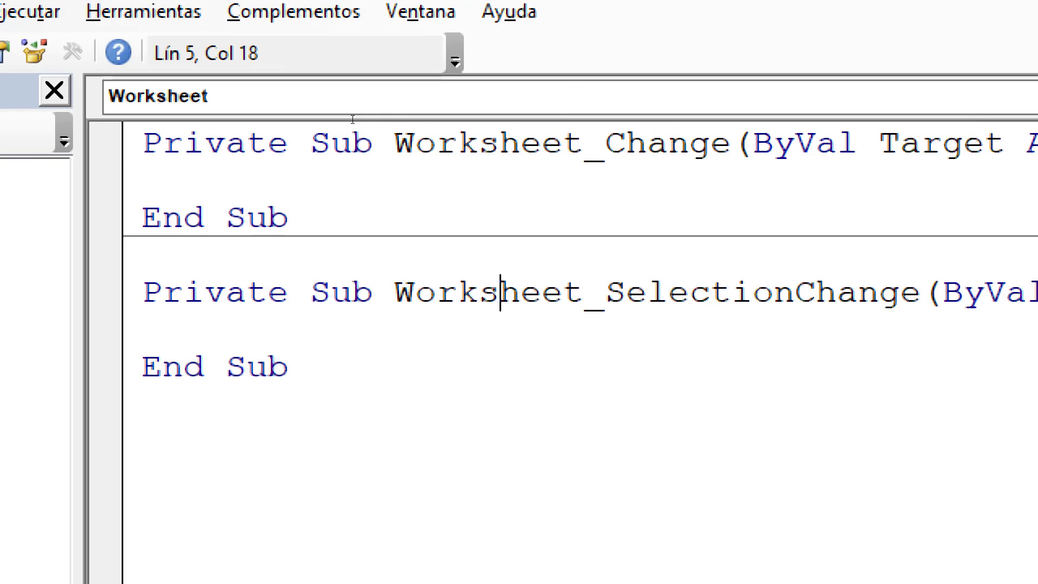
{"action": "key", "text": "Left"}
{"action": "key", "text": "Left"}
{"action": "key", "text": "Left"}
{"action": "key", "text": "shift+Right"}
{"action": "key", "text": "shift+Right"}
{"action": "key", "text": "shift+Right"}
{"action": "key", "text": "shift+Right"}
{"action": "key", "text": "shift+Right"}
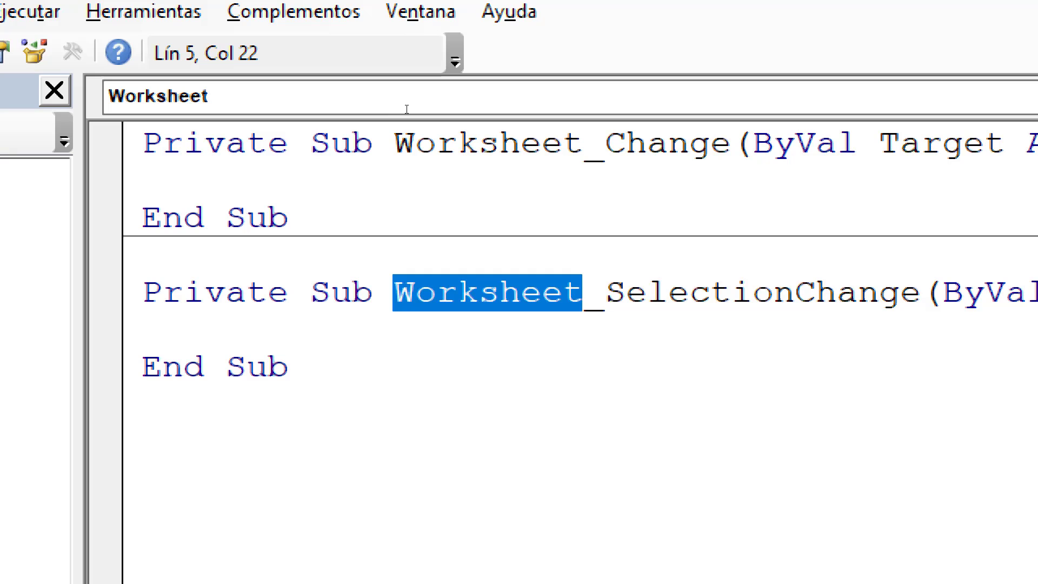
{"action": "key", "text": "Right"}
{"action": "key", "text": "shift+Right"}
{"action": "key", "text": "shift+Right"}
{"action": "key", "text": "shift+Right"}
{"action": "key", "text": "shift+Right"}
{"action": "key", "text": "shift+Right"}
{"action": "key", "text": "shift+Right"}
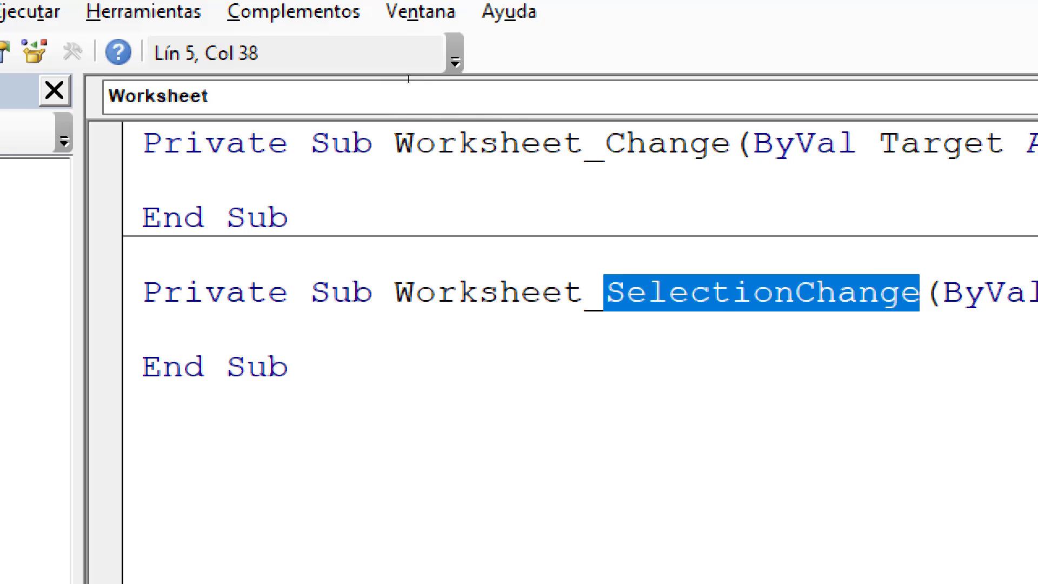
{"action": "left_click", "coordinate": [521, 144]}
{"action": "key", "text": "Right"}
{"action": "key", "text": "Right"}
{"action": "key", "text": "Right"}
{"action": "key", "text": "shift+Left"}
{"action": "key", "text": "shift+Left"}
{"action": "key", "text": "shift+Left"}
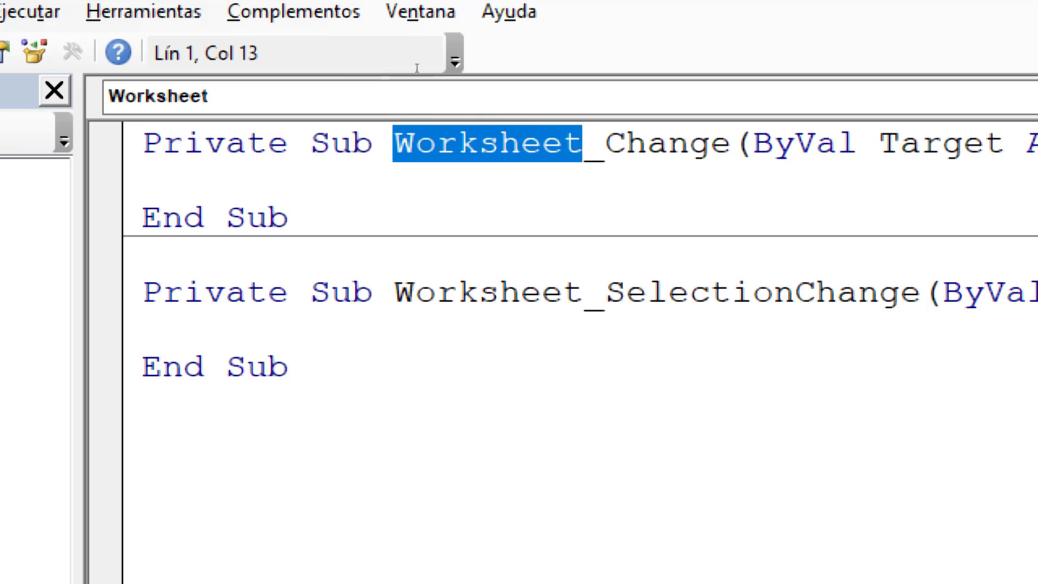
{"action": "key", "text": "Right"}
{"action": "key", "text": "Right"}
{"action": "key", "text": "shift+Right"}
{"action": "key", "text": "shift+Right"}
{"action": "key", "text": "shift+Right"}
{"action": "key", "text": "shift+Right"}
{"action": "key", "text": "shift+Right"}
{"action": "key", "text": "shift+Right"}
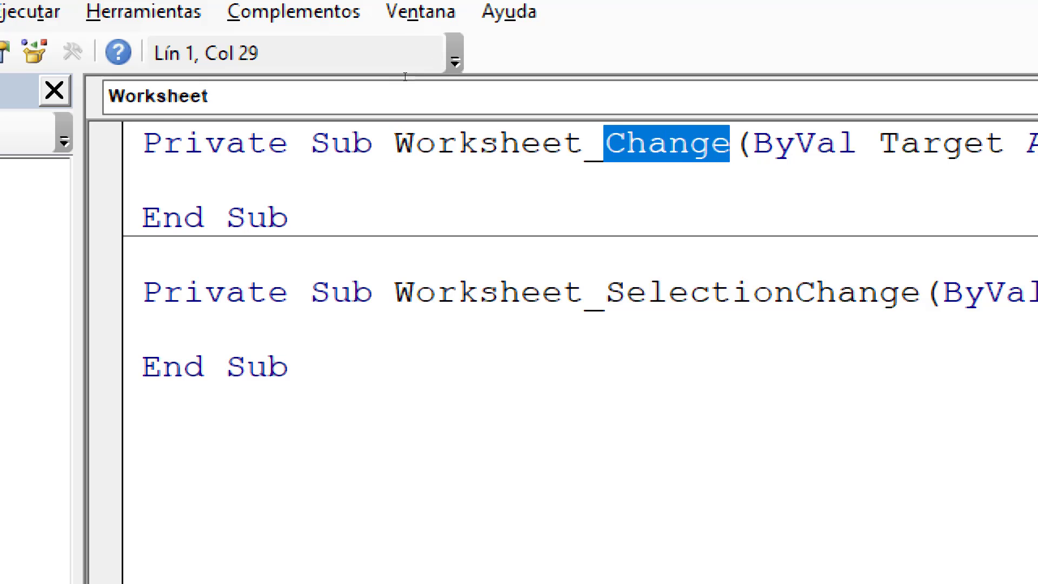
Delete the Worksheet_SelectionChange procedure and add a blank line inside Worksheet_Change
{"action": "left_click_drag", "start_coordinate": [329, 141], "coordinate": [249, 112]}
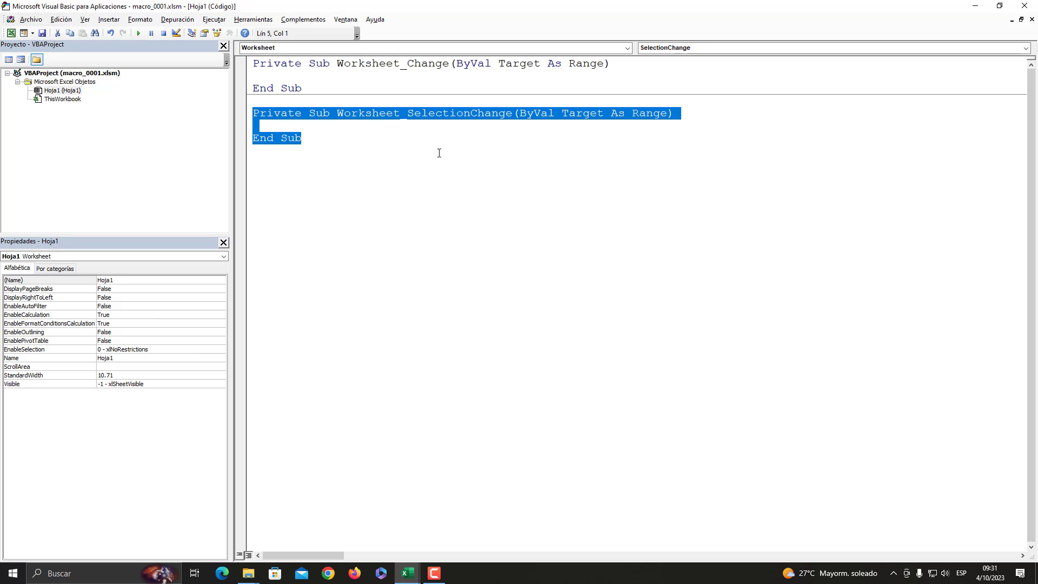
{"action": "key", "text": "Delete"}
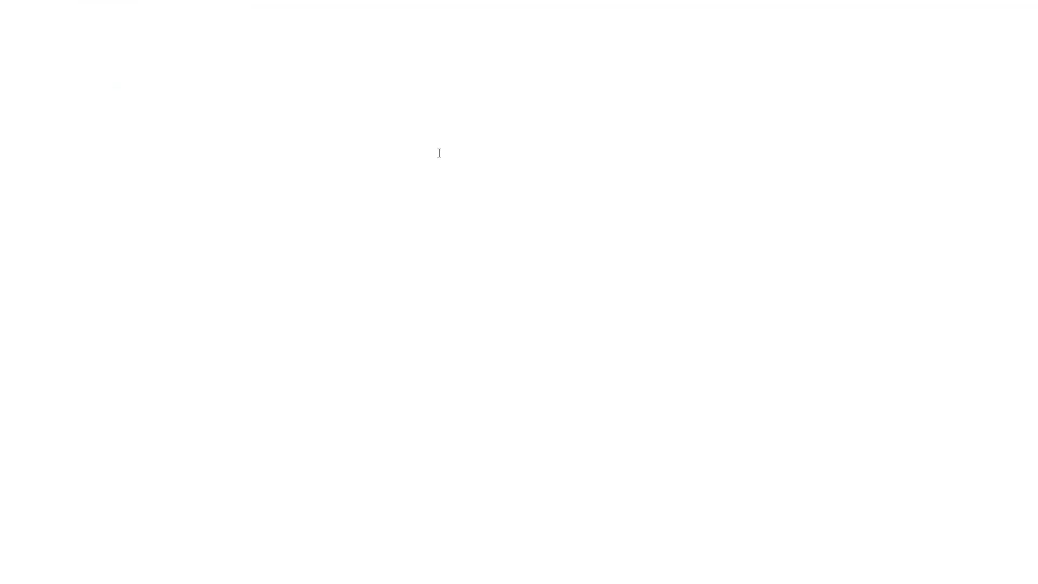
{"action": "key", "text": "Up"}
{"action": "key", "text": "Up"}
{"action": "key", "text": "Up"}
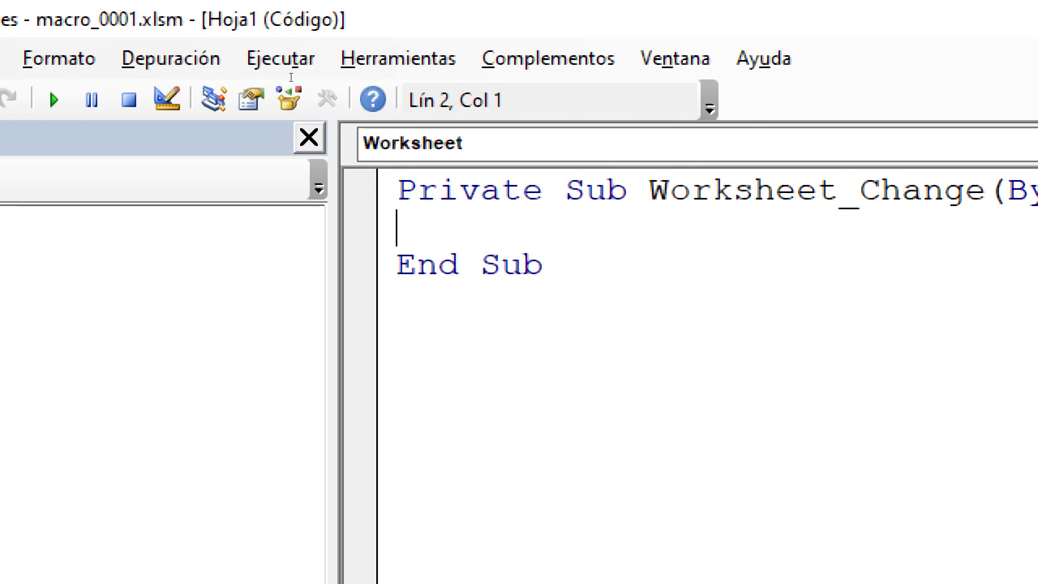
{"action": "key", "text": "Return"}
{"action": "key", "text": "Return"}
{"action": "key", "text": "Return"}
{"action": "key", "text": "Return"}
{"action": "key", "text": "Return"}
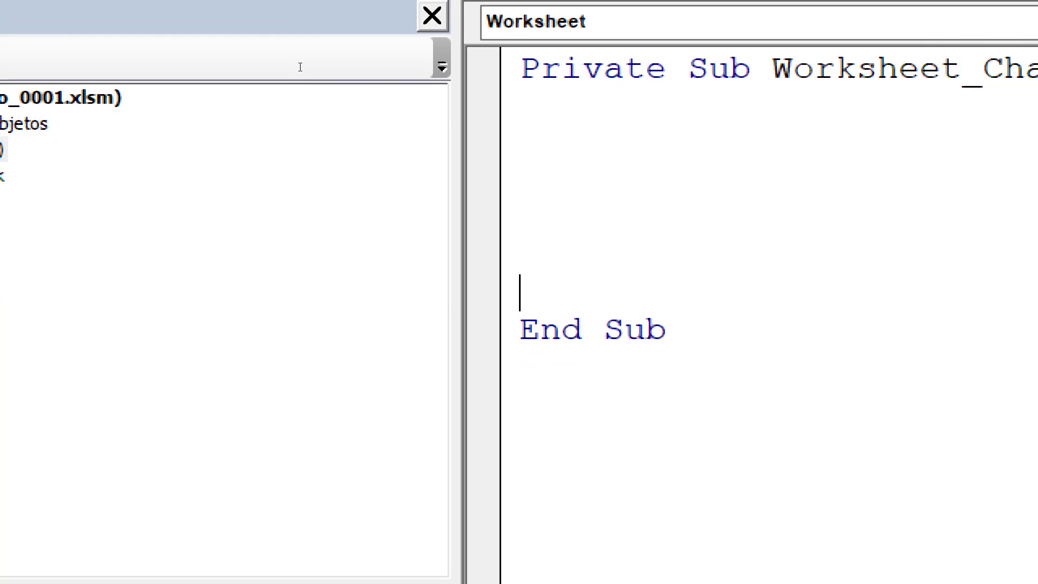
Highlight Private and the Change event name in the header, ending on the empty body line
{"action": "key", "text": "ctrl+Home"}
{"action": "key", "text": "shift+ctrl+Right"}
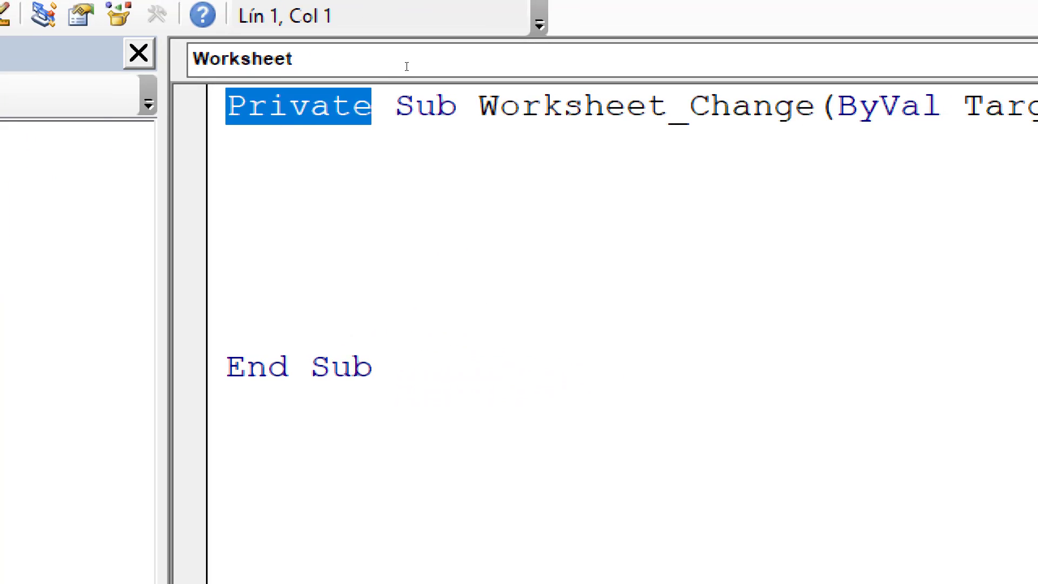
{"action": "key", "text": "ctrl+Right"}
{"action": "key", "text": "ctrl+Right"}
{"action": "key", "text": "ctrl+Right"}
{"action": "key", "text": "shift+Right"}
{"action": "key", "text": "shift+Right"}
{"action": "key", "text": "shift+Right"}
{"action": "key", "text": "shift+Right"}
{"action": "key", "text": "shift+Right"}
{"action": "key", "text": "Down"}
{"action": "key", "text": "Down"}
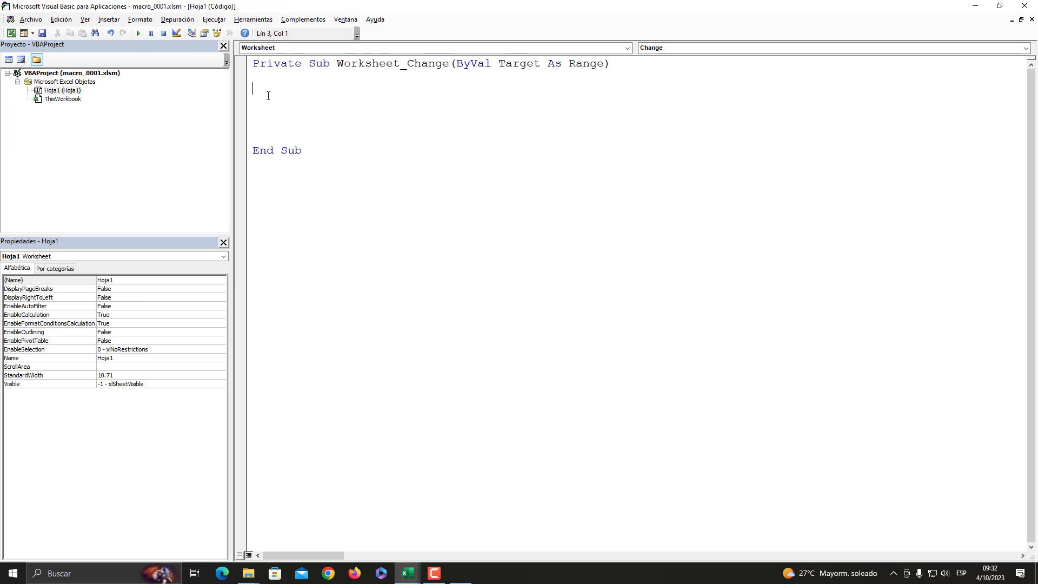
Type MsgBox("Bienvenidos al tío tech") as the body of Worksheet_Change
{"action": "type", "text": "msgbox"}
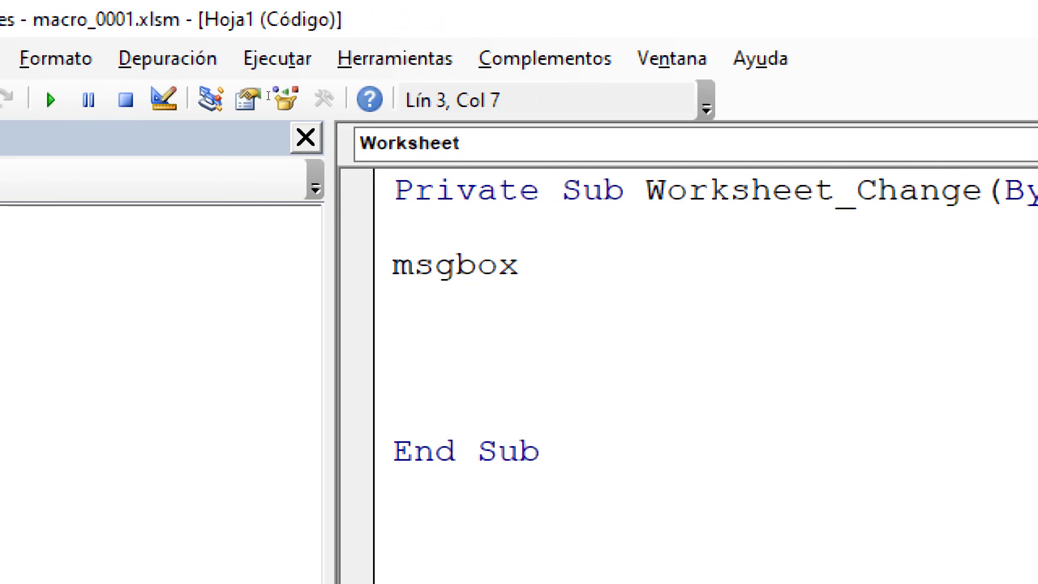
{"action": "type", "text": "("}
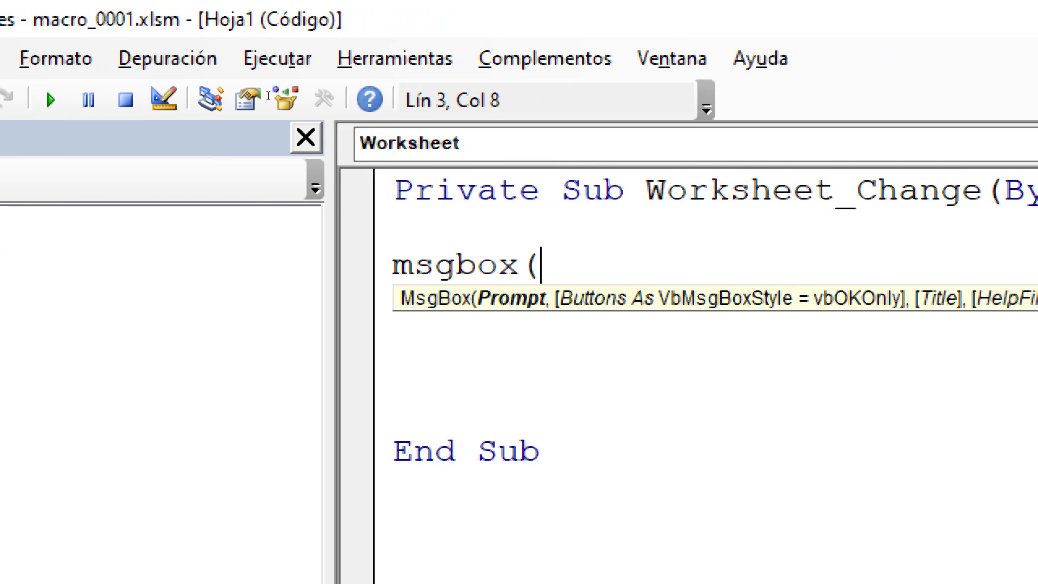
{"action": "type", "text": ")"}
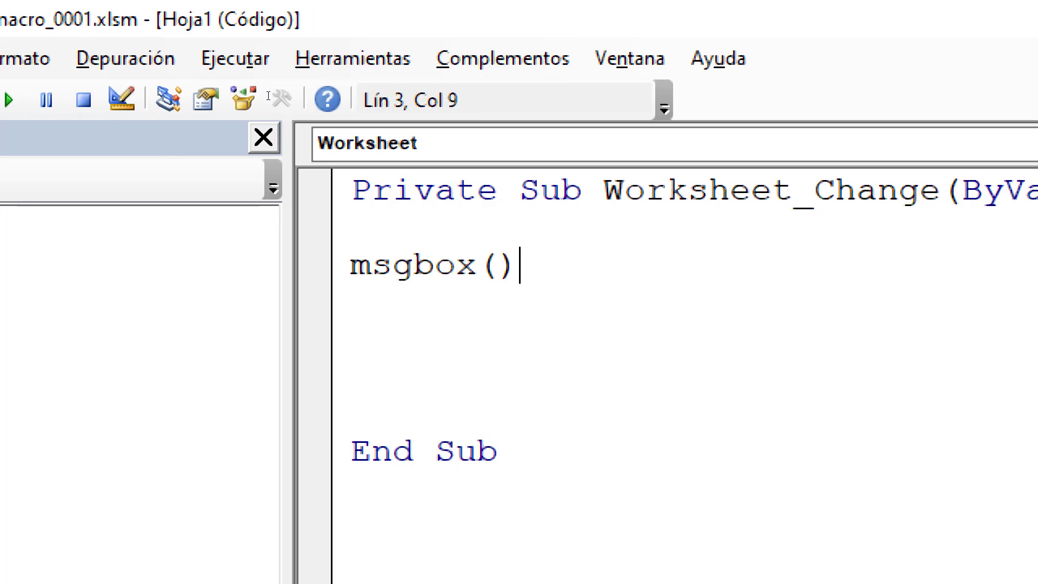
{"action": "key", "text": "Left"}
{"action": "type", "text": "\"\""}
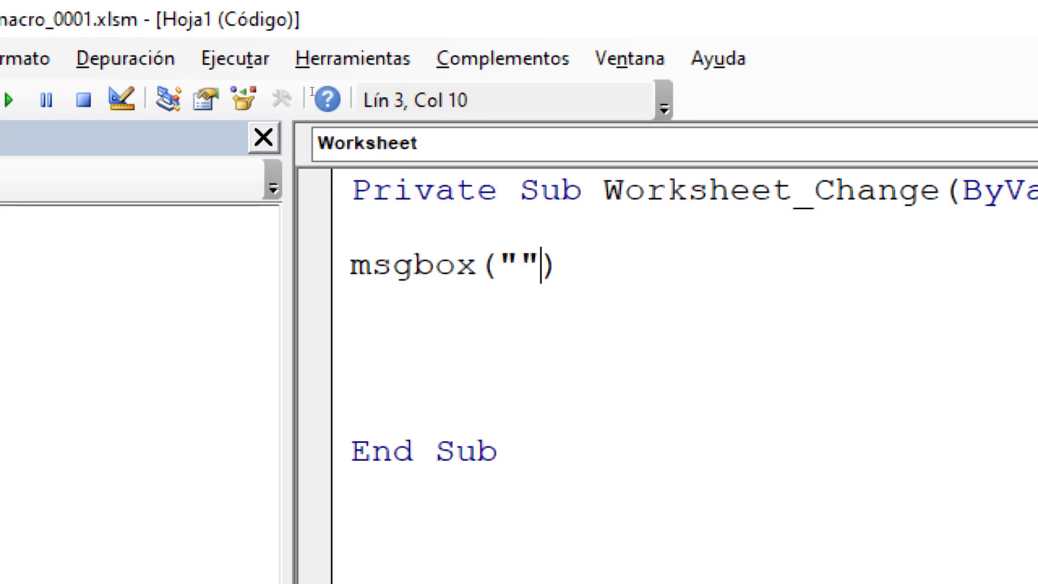
{"action": "key", "text": "Left"}
{"action": "type", "text": "Bienvenidos al "}
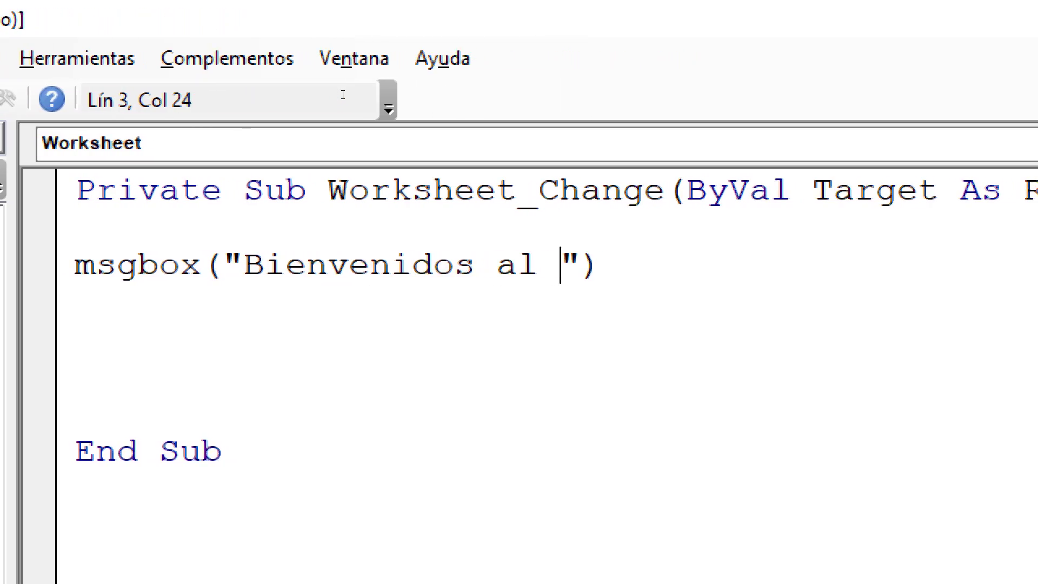
{"action": "type", "text": "tío tech"}
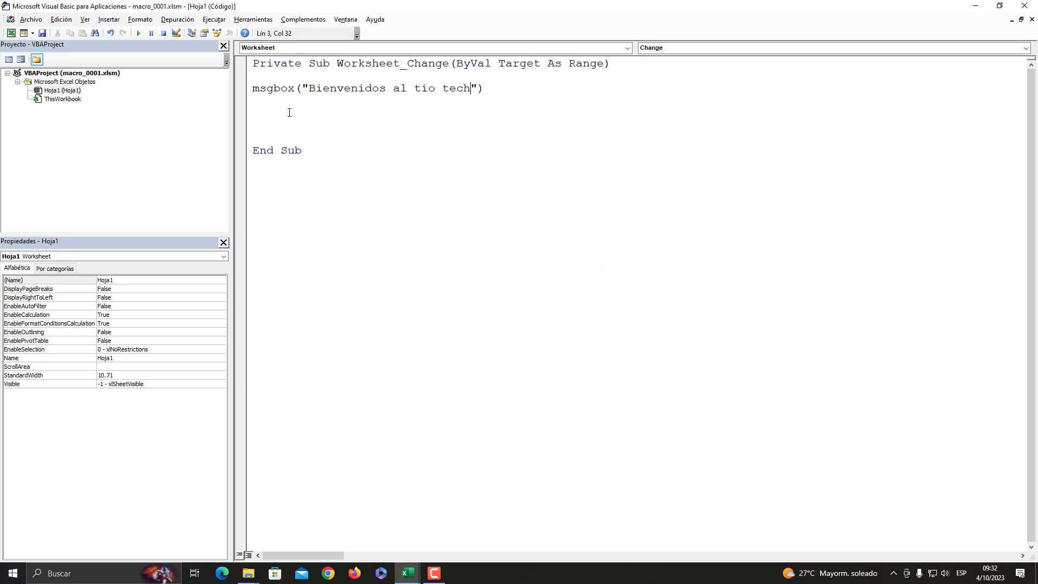
{"action": "key", "text": "Down"}
Highlight the message text and the word Change in the procedure name
{"action": "left_click_drag", "start_coordinate": [490, 89], "coordinate": [303, 90]}
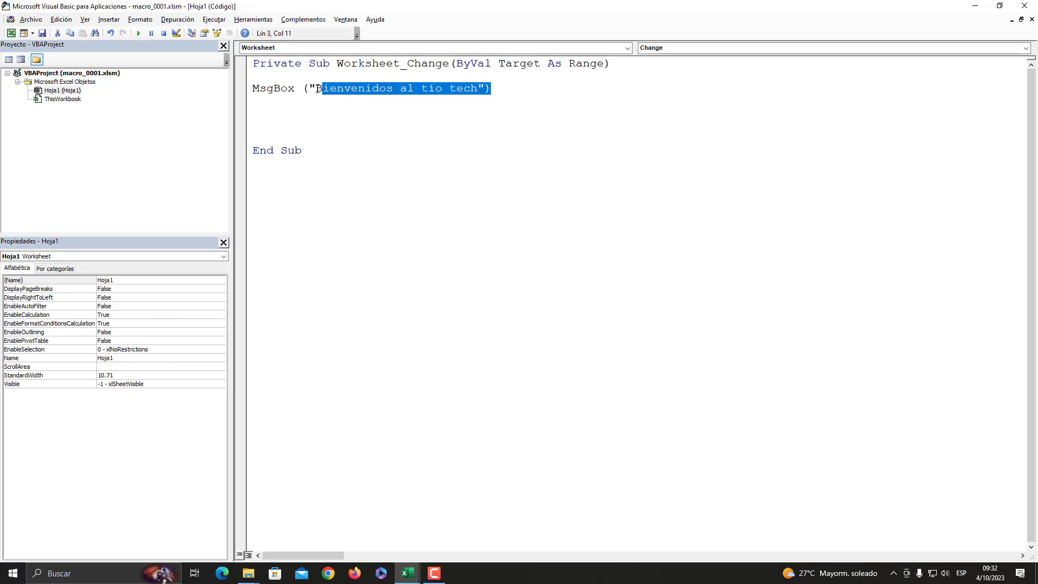
{"action": "left_click", "coordinate": [424, 71]}
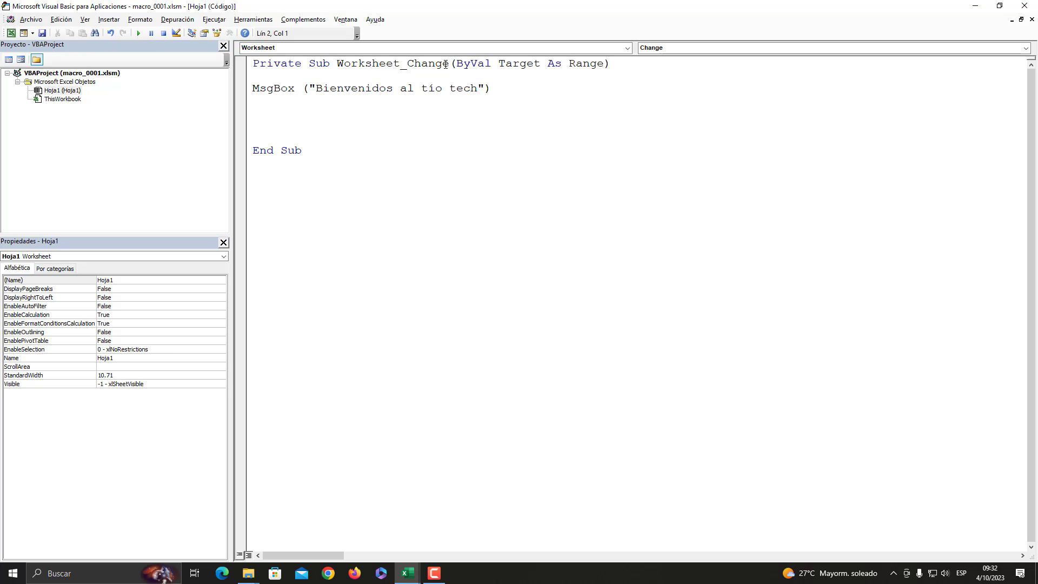
{"action": "left_click_drag", "start_coordinate": [445, 65], "coordinate": [409, 67]}
Back in Excel, re-confirm cell F3 to fire the macro and dismiss the welcome message
{"action": "key", "text": "alt+F11"}
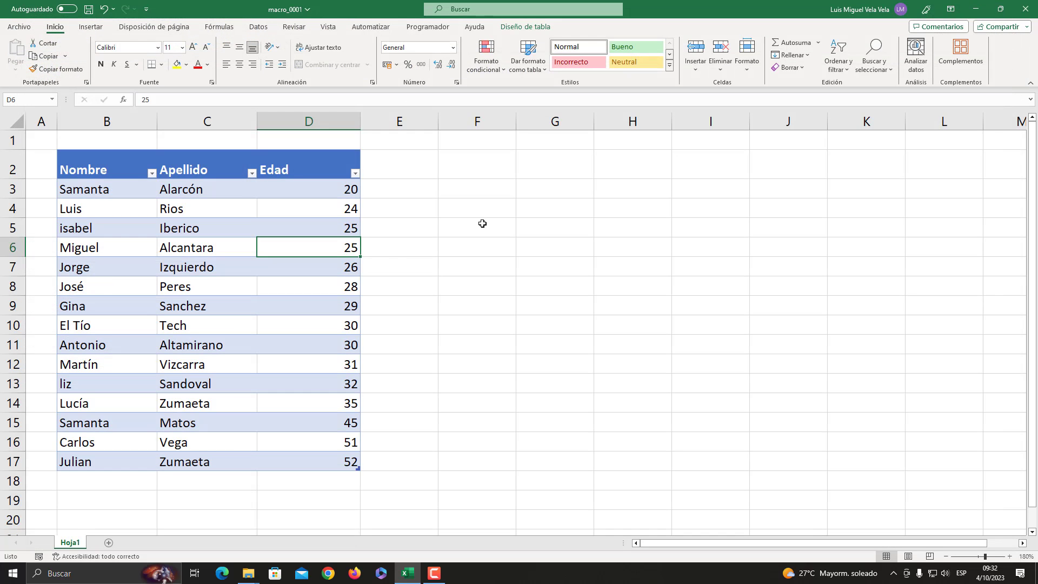
{"action": "double_click", "coordinate": [461, 190]}
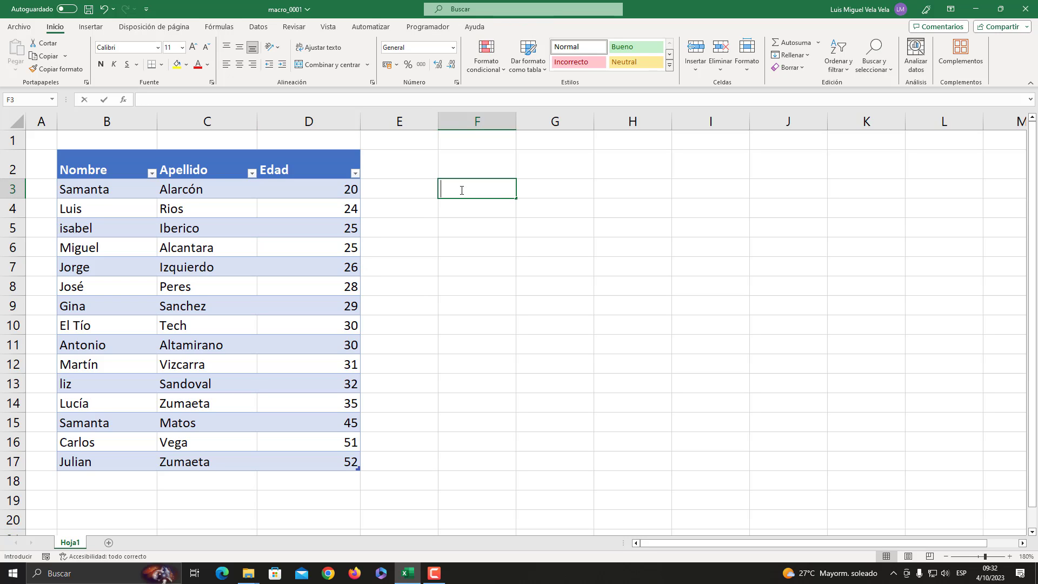
{"action": "key", "text": "Return"}
{"action": "left_click_drag", "start_coordinate": [535, 268], "coordinate": [457, 177]}
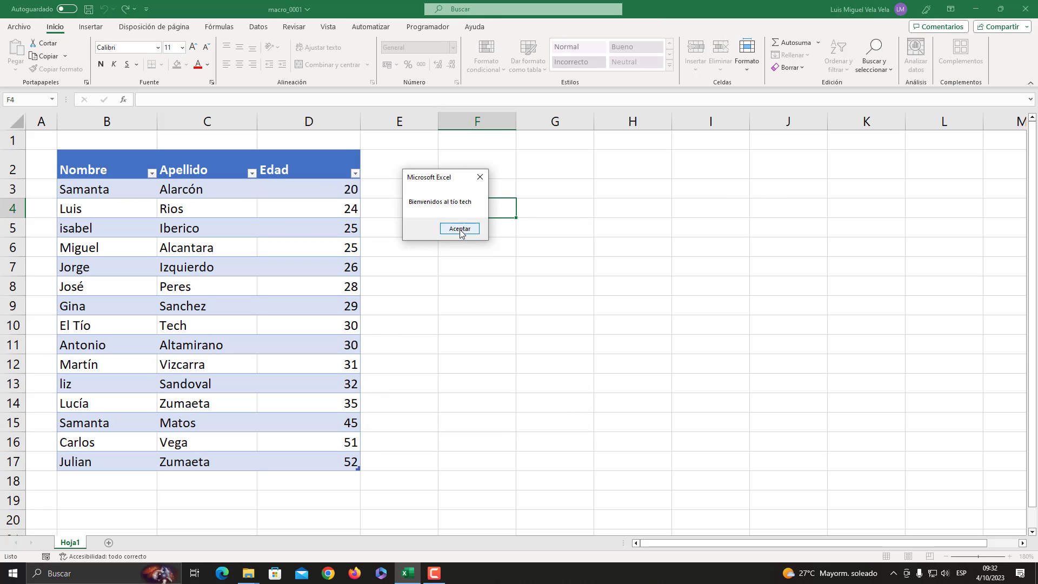
{"action": "left_click", "coordinate": [459, 229]}
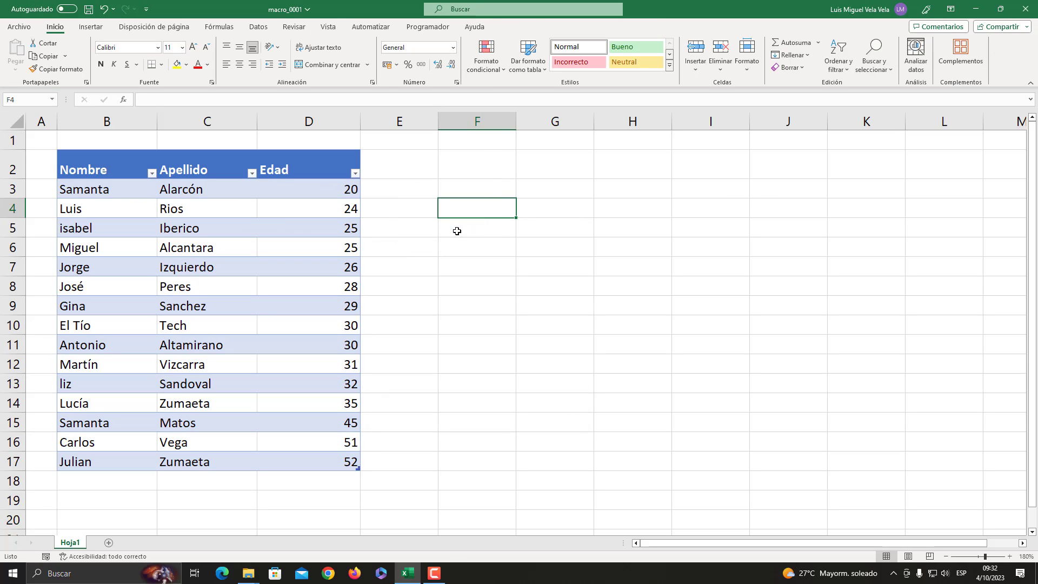
Replace age 20 in D3 with 10, dismissing the welcome message after each edit
{"action": "left_click", "coordinate": [327, 195]}
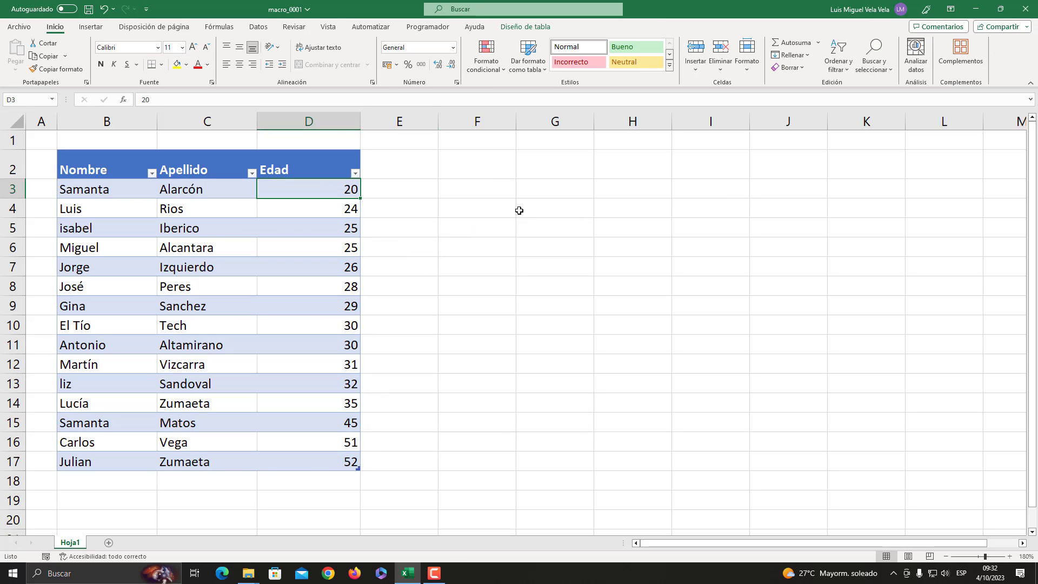
{"action": "key", "text": "Delete"}
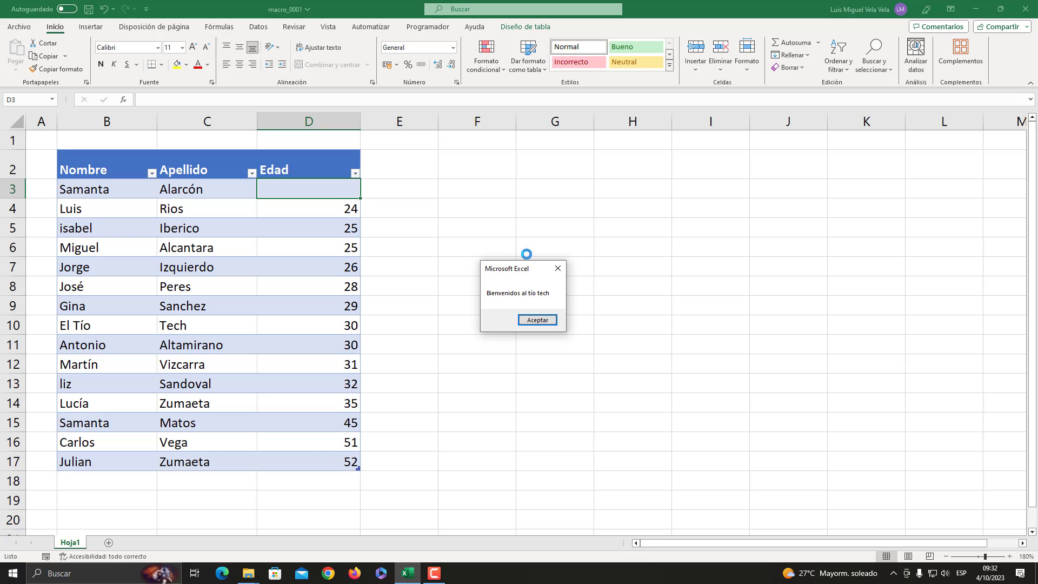
{"action": "left_click_drag", "start_coordinate": [516, 209], "coordinate": [419, 184]}
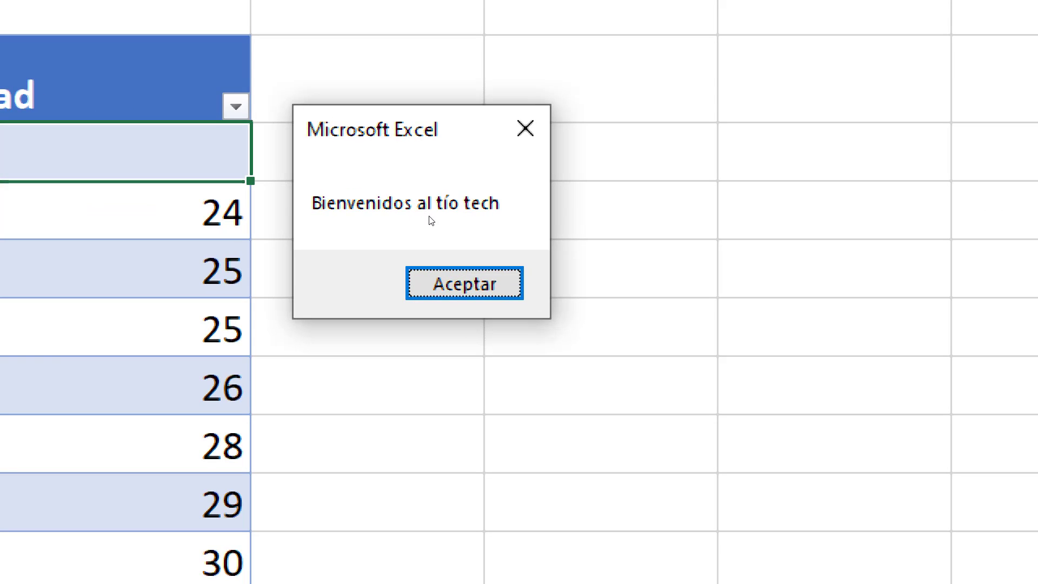
{"action": "key", "text": "Return"}
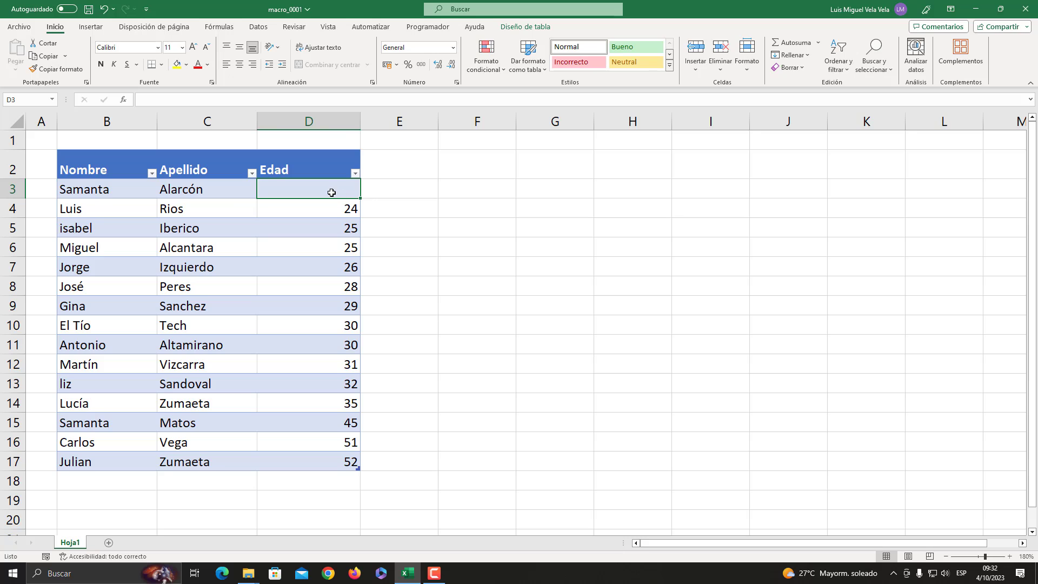
{"action": "type", "text": "10"}
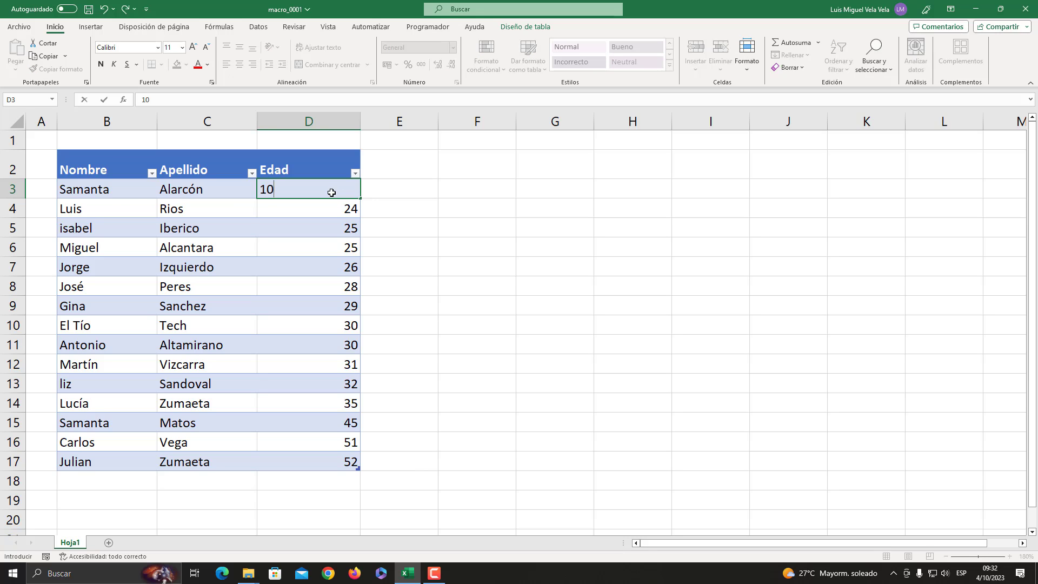
{"action": "key", "text": "Return"}
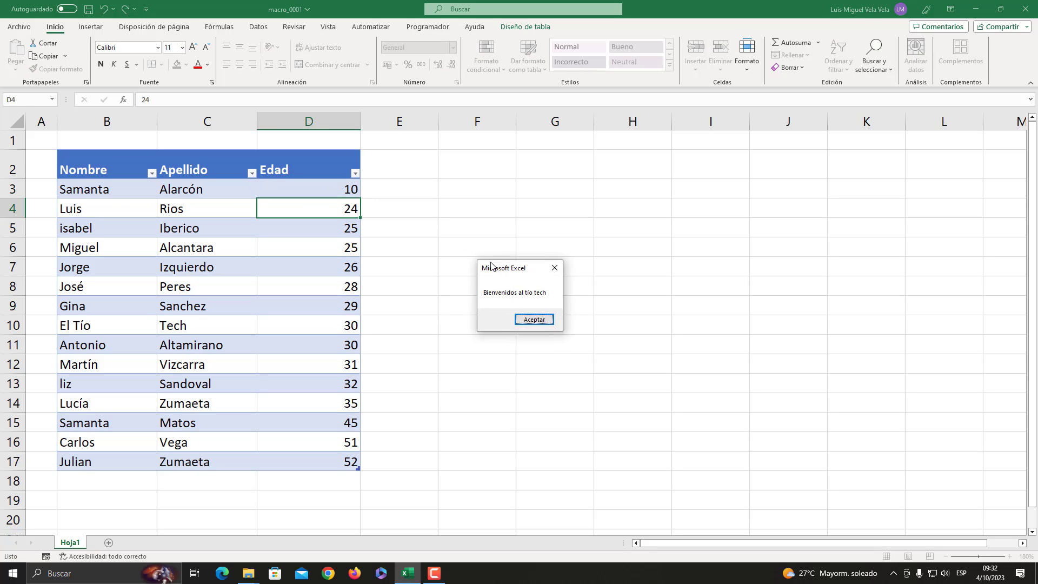
{"action": "left_click_drag", "start_coordinate": [499, 264], "coordinate": [403, 207]}
{"action": "left_click", "coordinate": [426, 248]}
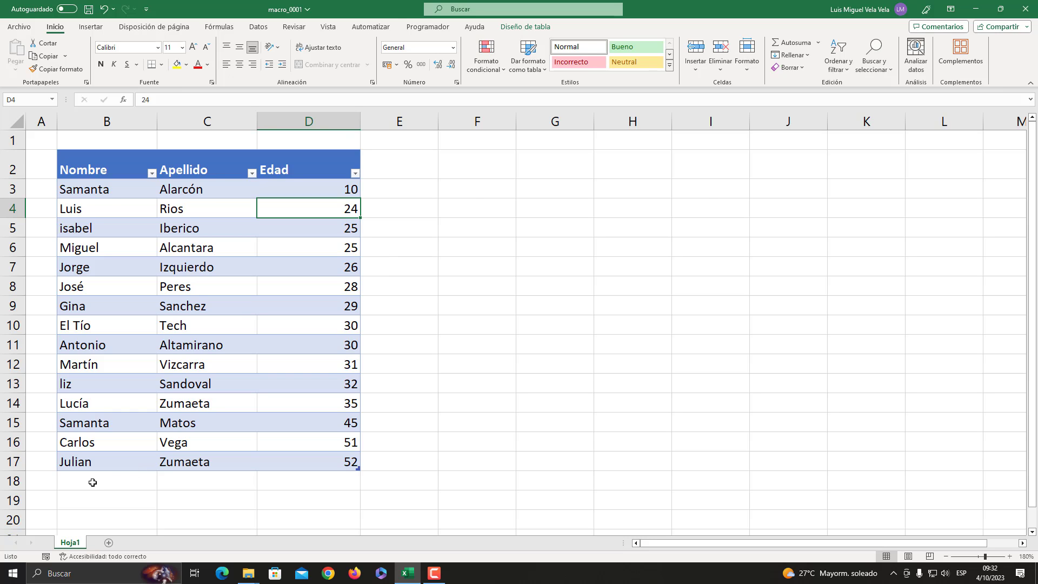
Open the Hoja1 sheet's code through Ver código on its tab menu
{"action": "key", "text": "super+plus"}
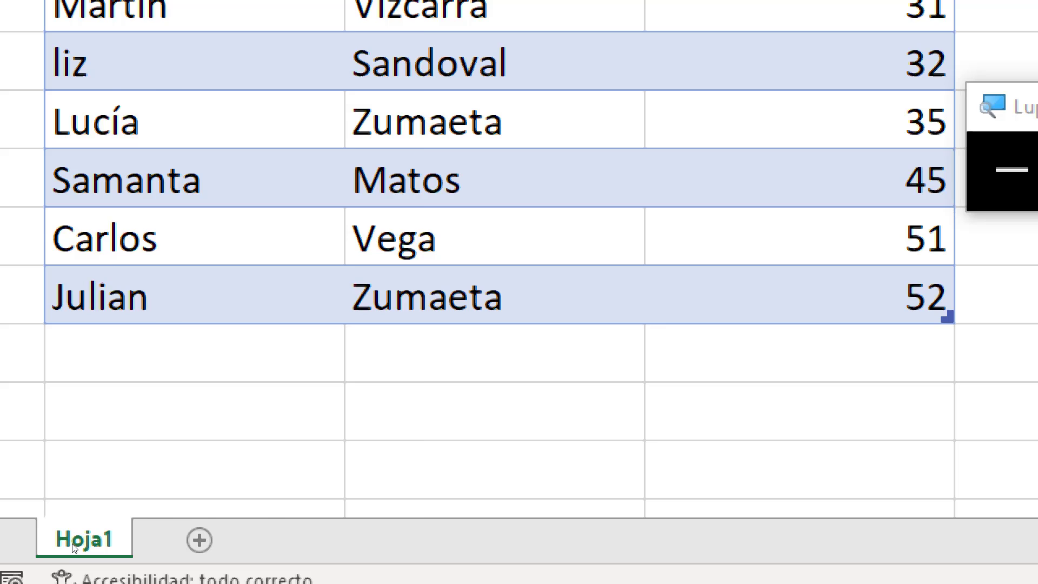
{"action": "right_click", "coordinate": [74, 547]}
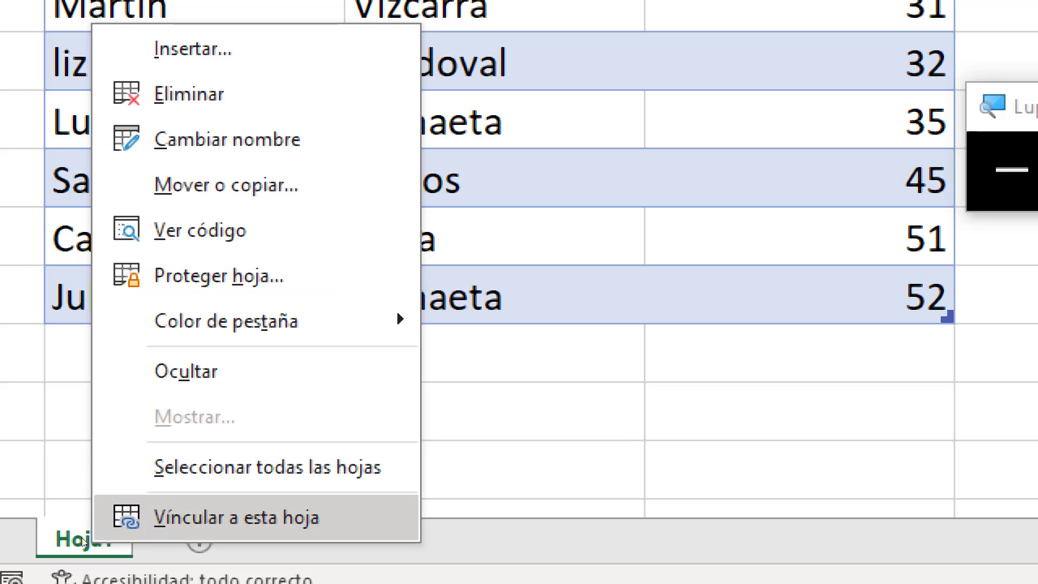
{"action": "key", "text": "Up"}
{"action": "key", "text": "Up"}
{"action": "key", "text": "Up"}
{"action": "key", "text": "Up"}
{"action": "key", "text": "Up"}
{"action": "key", "text": "Return"}
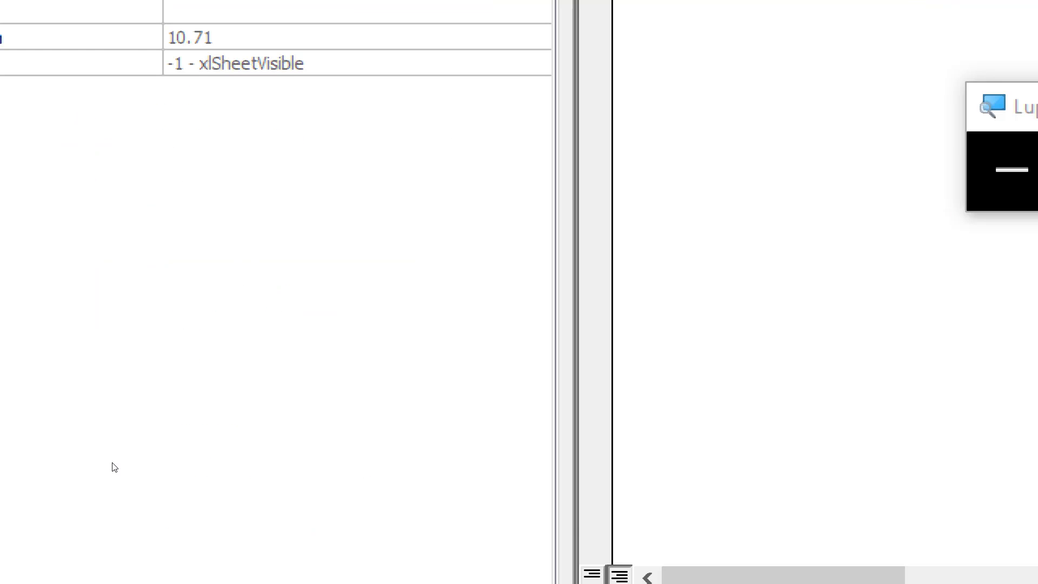
{"action": "key", "text": "super+Escape"}
Delete the MsgBox welcome line from Worksheet_Change
{"action": "left_click", "coordinate": [444, 74]}
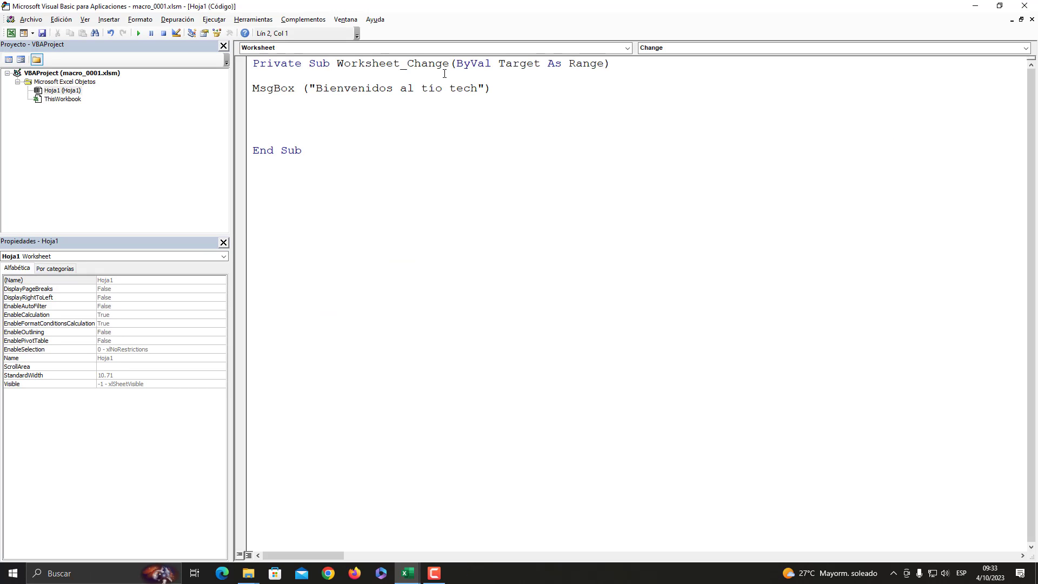
{"action": "key", "text": "super+plus"}
{"action": "left_click_drag", "start_coordinate": [449, 63], "coordinate": [409, 62]}
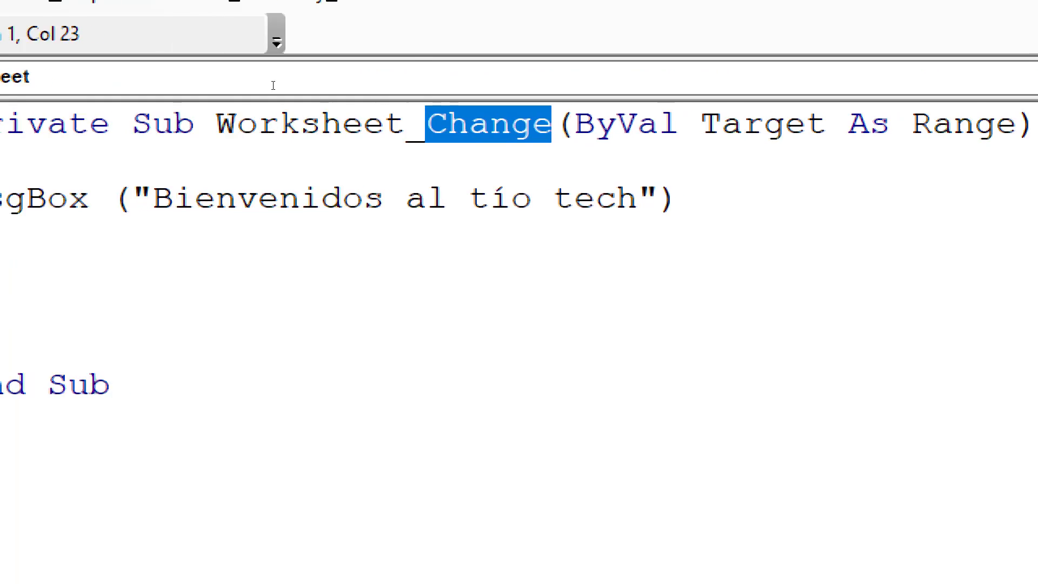
{"action": "left_click_drag", "start_coordinate": [495, 88], "coordinate": [234, 90]}
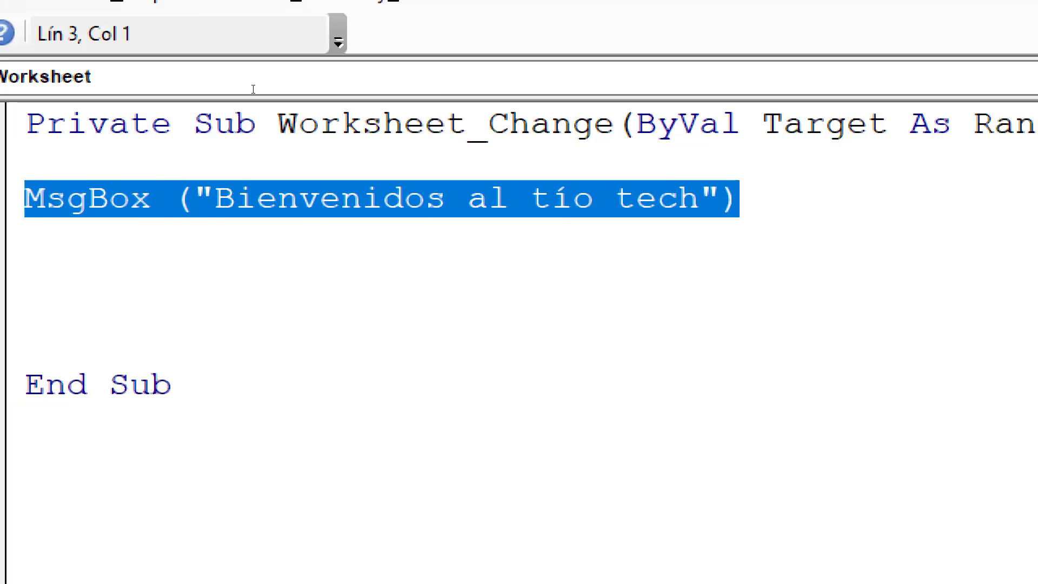
{"action": "key", "text": "Delete"}
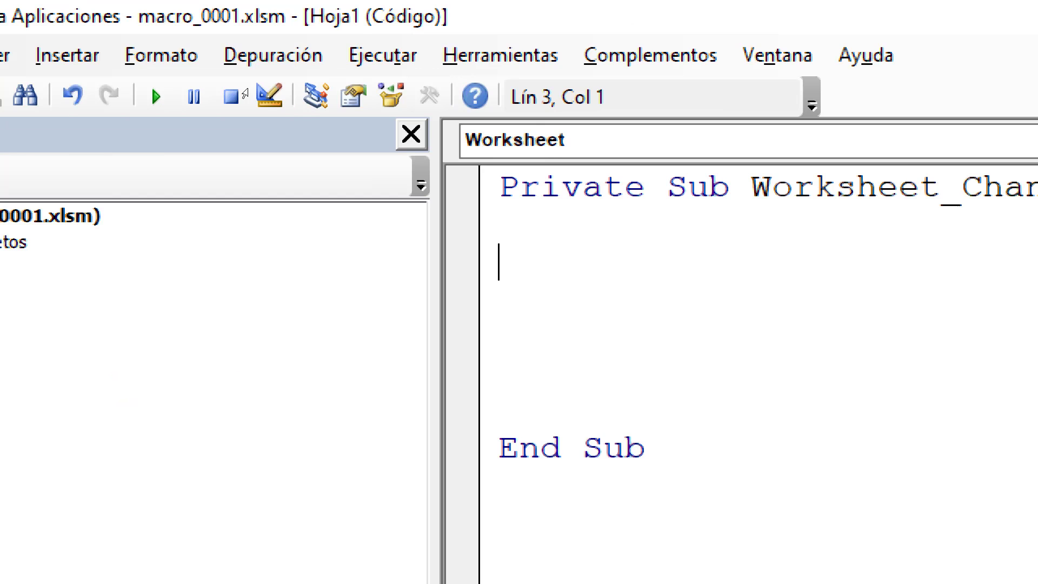
In Excel, select the Edad, Apellido and Nombre columns to review the table
{"action": "left_click", "coordinate": [346, 535]}
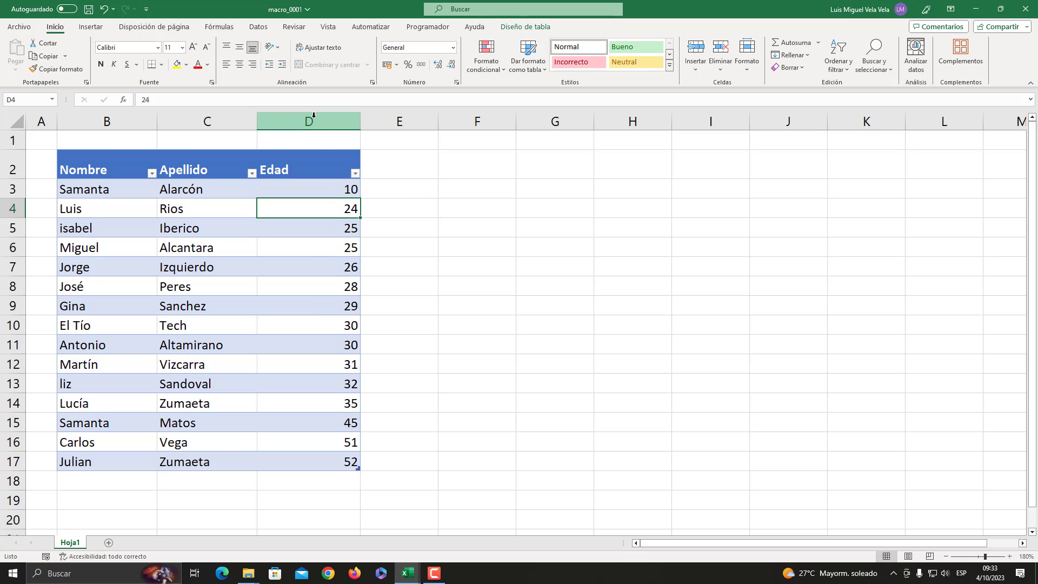
{"action": "left_click", "coordinate": [313, 116]}
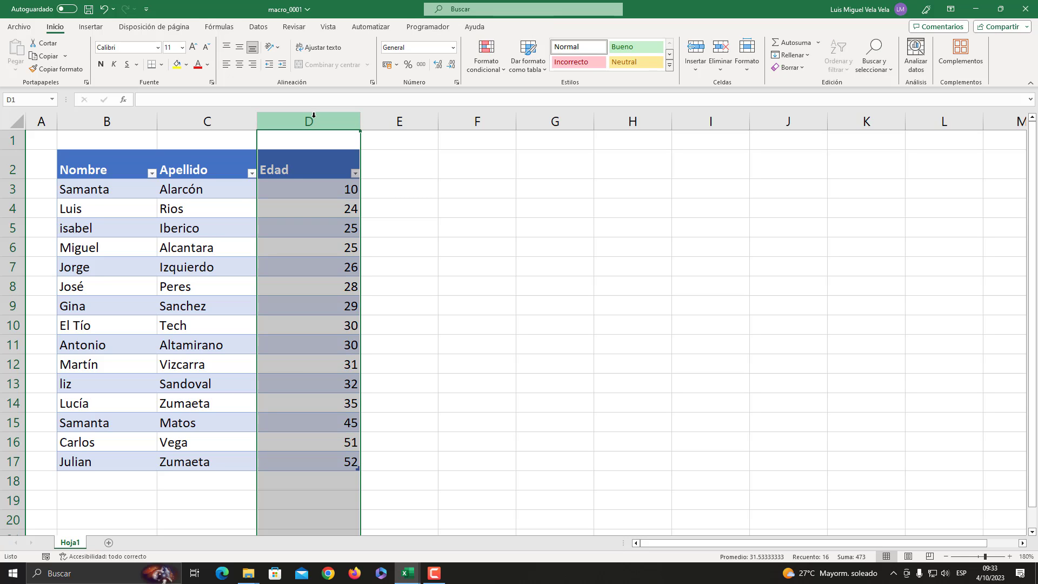
{"action": "left_click", "coordinate": [219, 123]}
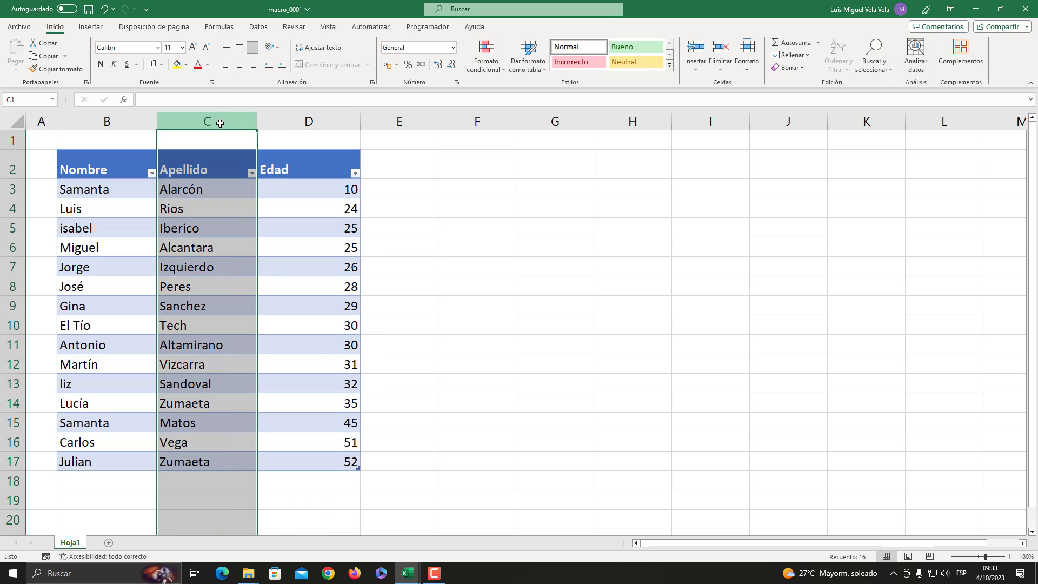
{"action": "left_click", "coordinate": [109, 122]}
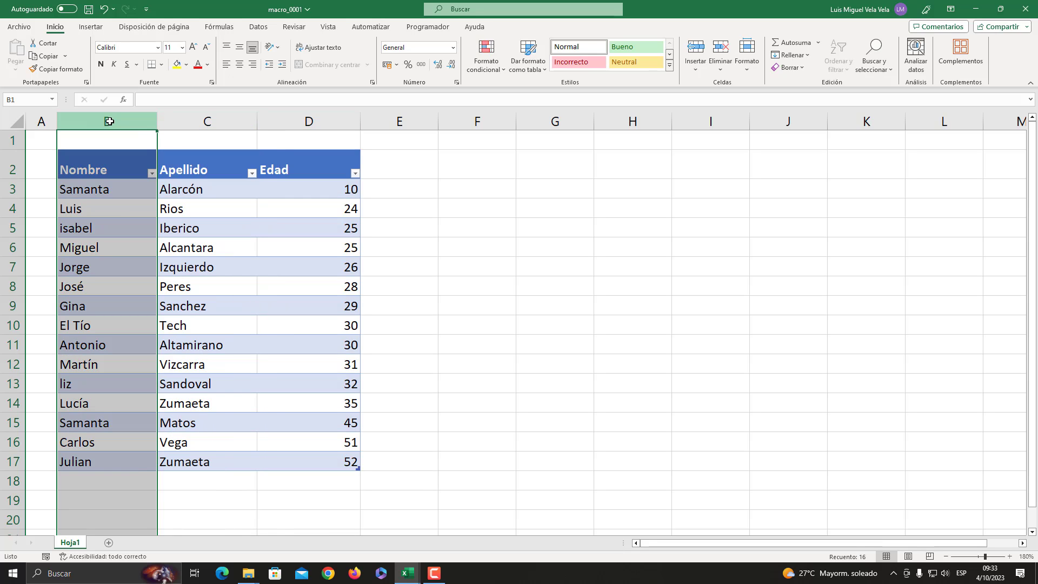
{"action": "left_click", "coordinate": [302, 121]}
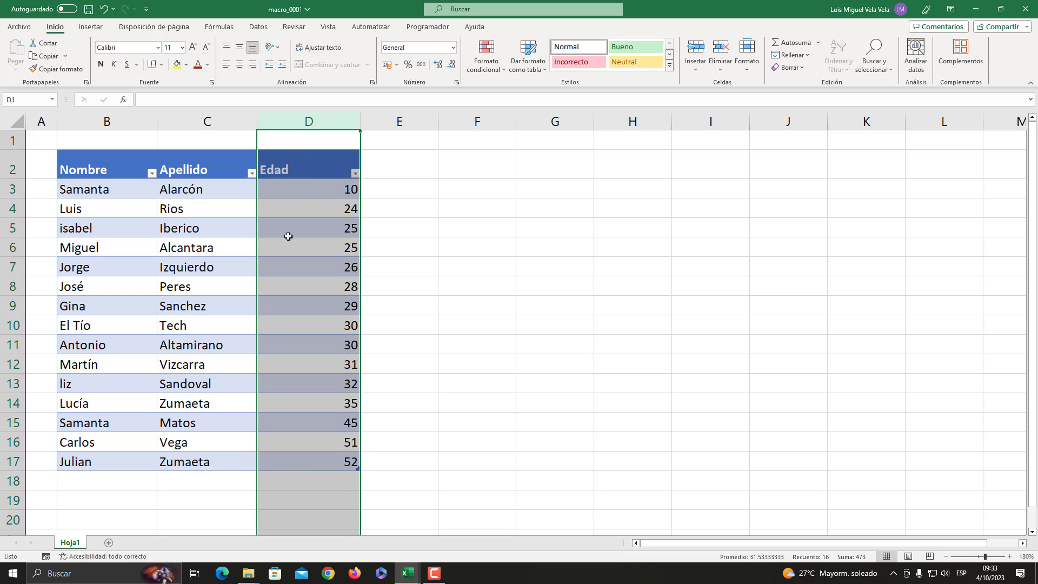
Step through the ascending ages in column D, then open Hoja1's code via Ver código
{"action": "left_click", "coordinate": [285, 195]}
{"action": "left_click", "coordinate": [295, 228]}
{"action": "left_click", "coordinate": [296, 267]}
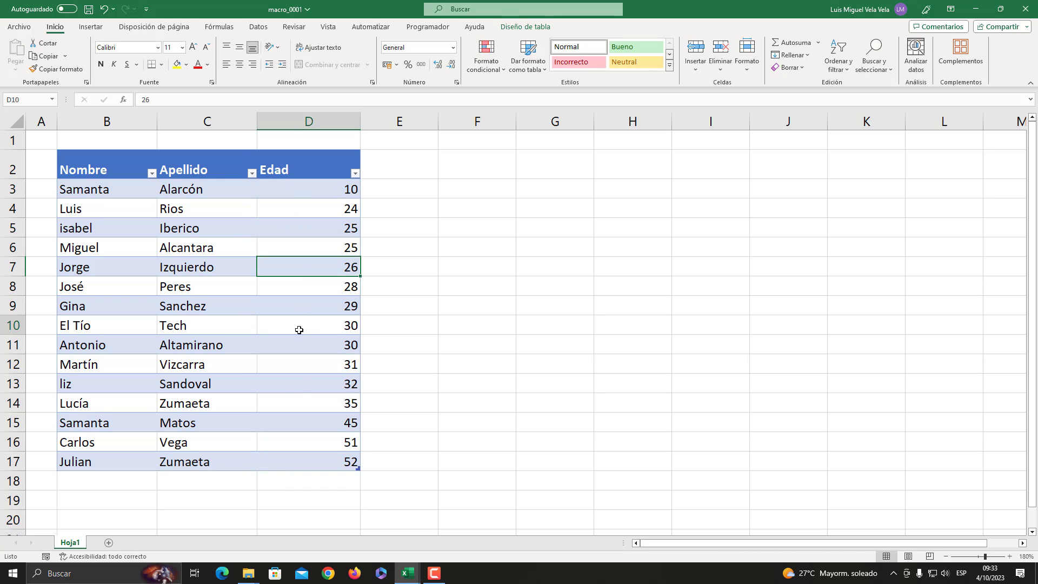
{"action": "left_click", "coordinate": [299, 325]}
{"action": "left_click", "coordinate": [301, 403]}
{"action": "left_click", "coordinate": [304, 423]}
{"action": "left_click", "coordinate": [307, 456]}
{"action": "left_click", "coordinate": [308, 340]}
{"action": "left_click", "coordinate": [308, 324]}
{"action": "left_click", "coordinate": [308, 248]}
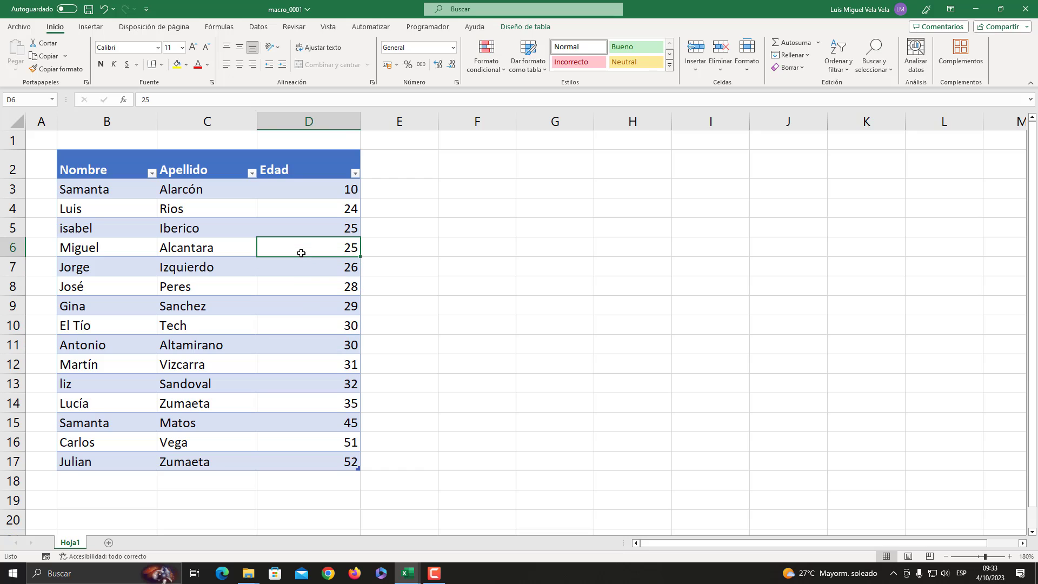
{"action": "right_click", "coordinate": [76, 544]}
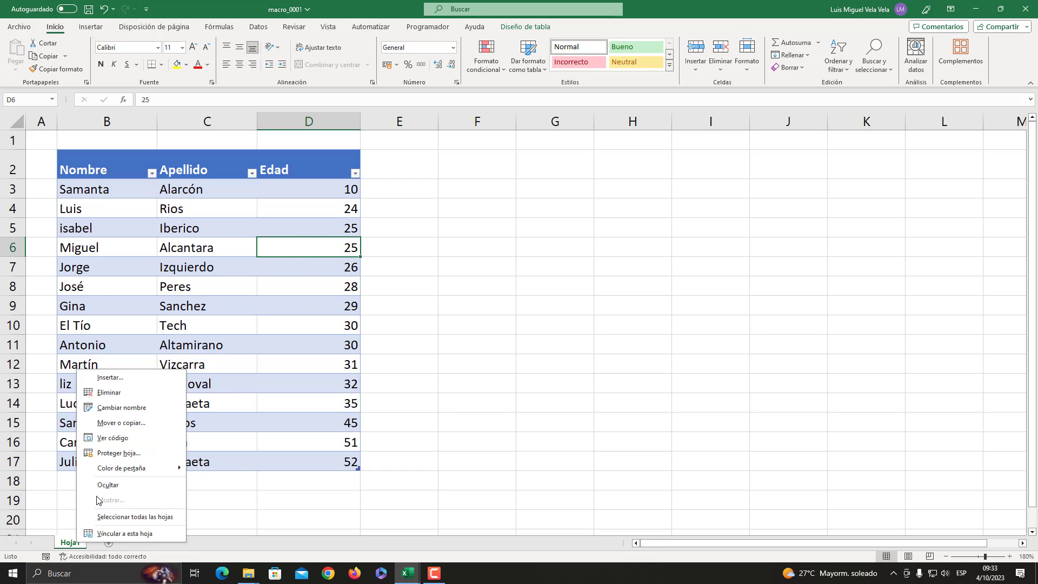
{"action": "left_click", "coordinate": [102, 437]}
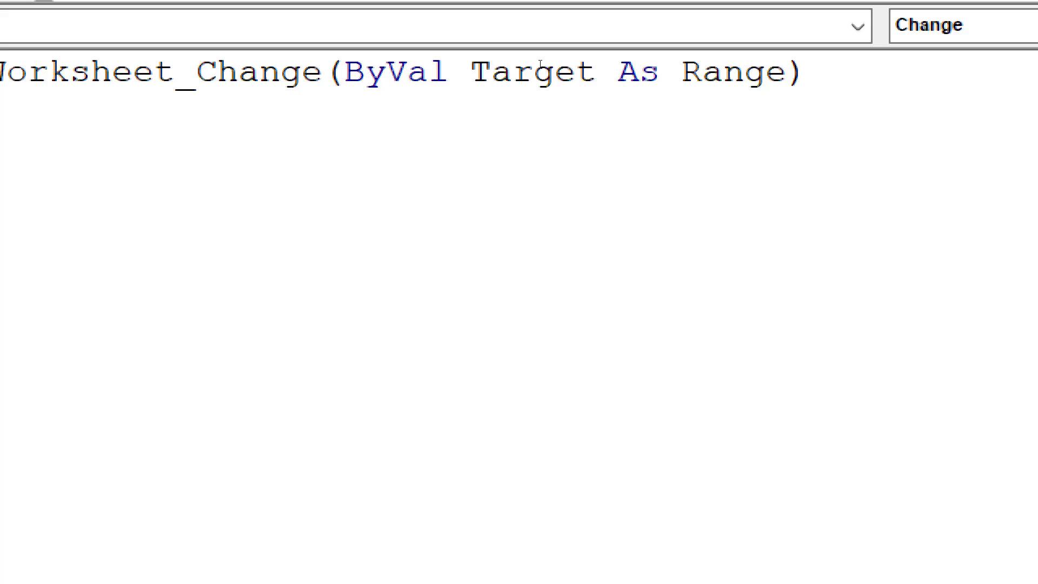
Highlight Target and Range in the Worksheet_Change header, then add blank lines to its body
{"action": "left_click_drag", "start_coordinate": [595, 71], "coordinate": [504, 65]}
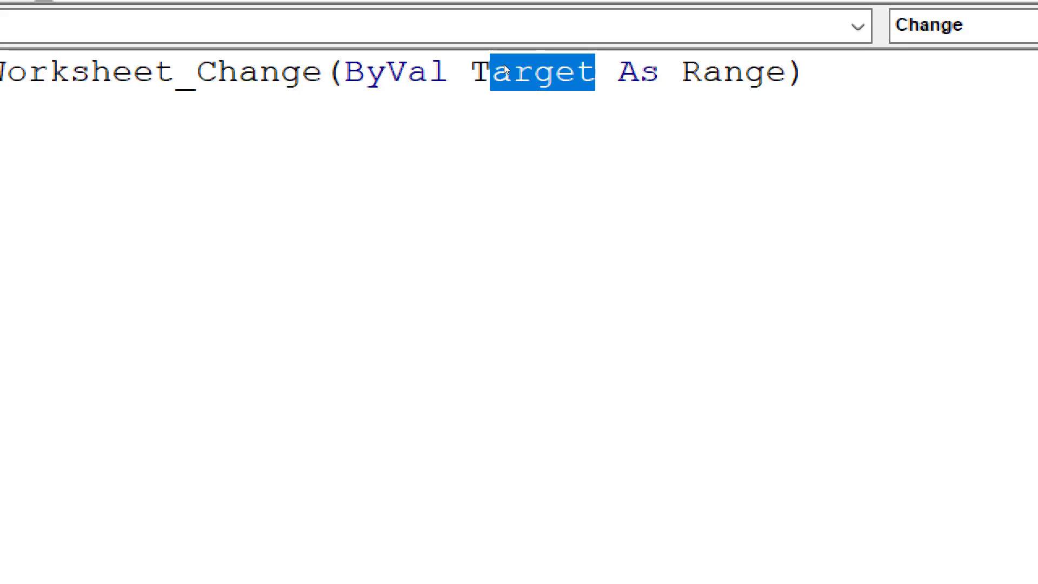
{"action": "left_click", "coordinate": [598, 63]}
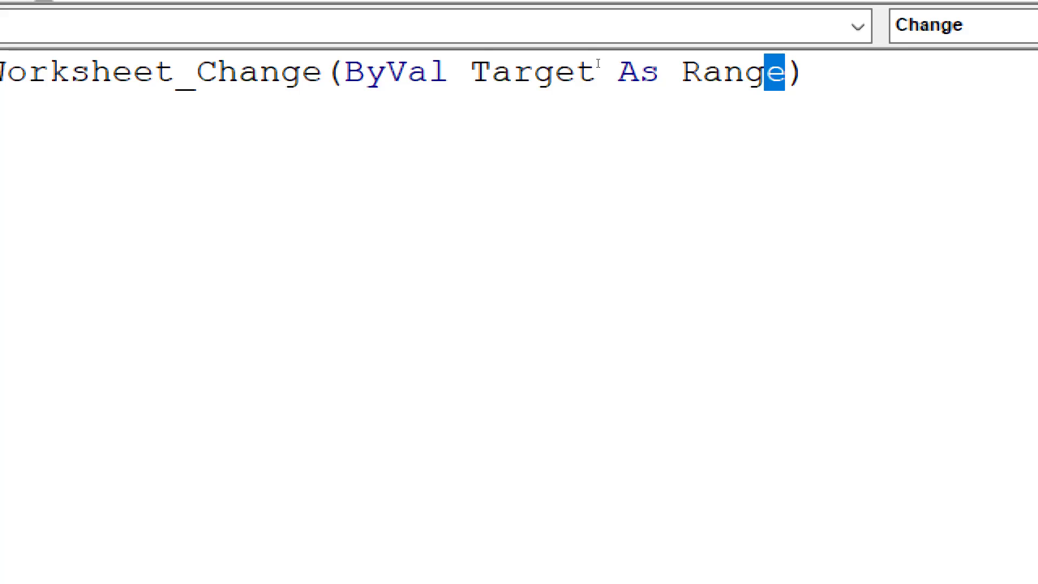
{"action": "key", "text": "shift+Left"}
{"action": "key", "text": "shift+Left"}
{"action": "key", "text": "shift+Left"}
{"action": "left_click_drag", "start_coordinate": [595, 66], "coordinate": [503, 64]}
{"action": "key", "text": "End"}
{"action": "key", "text": "Left"}
{"action": "key", "text": "shift+Left"}
{"action": "key", "text": "shift+Left"}
{"action": "key", "text": "shift+Left"}
{"action": "key", "text": "shift+Left"}
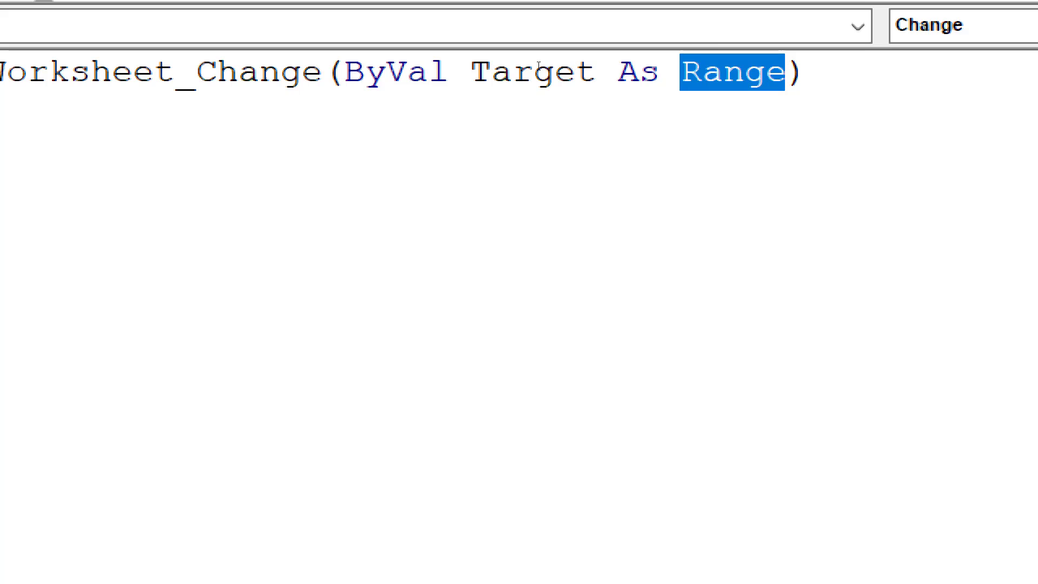
{"action": "left_click_drag", "start_coordinate": [595, 66], "coordinate": [500, 66]}
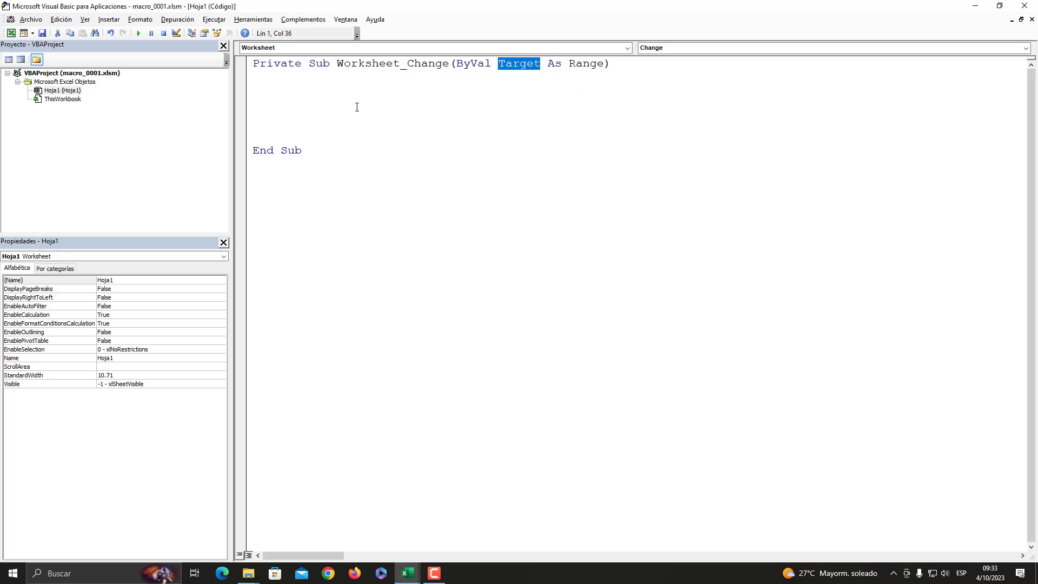
{"action": "left_click", "coordinate": [306, 98]}
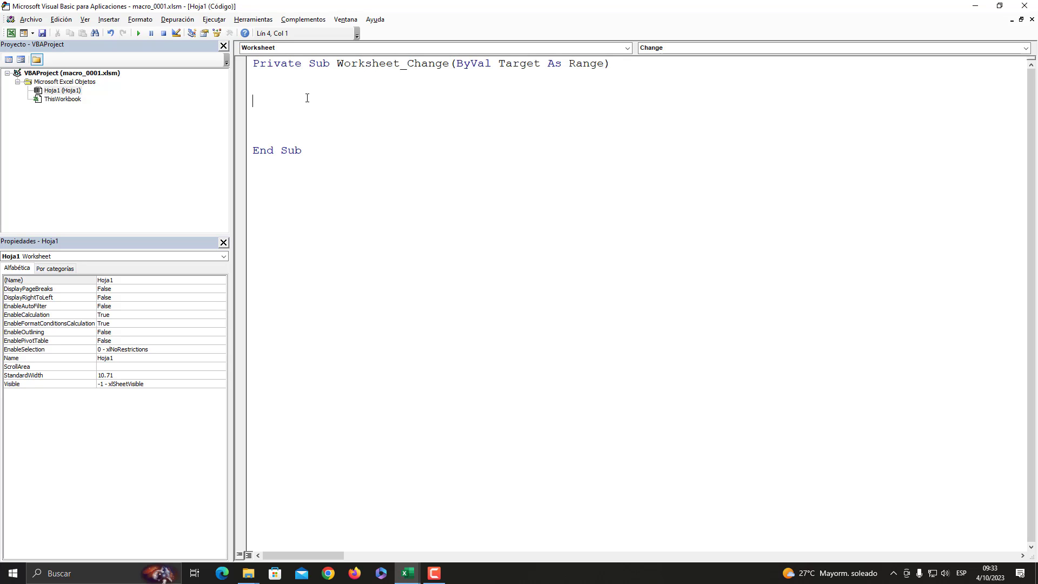
{"action": "key", "text": "Return"}
{"action": "key", "text": "Return"}
Begin the condition Target.Column =, checking in Excel that Edad is column D, the fourth
{"action": "type", "text": "get"}
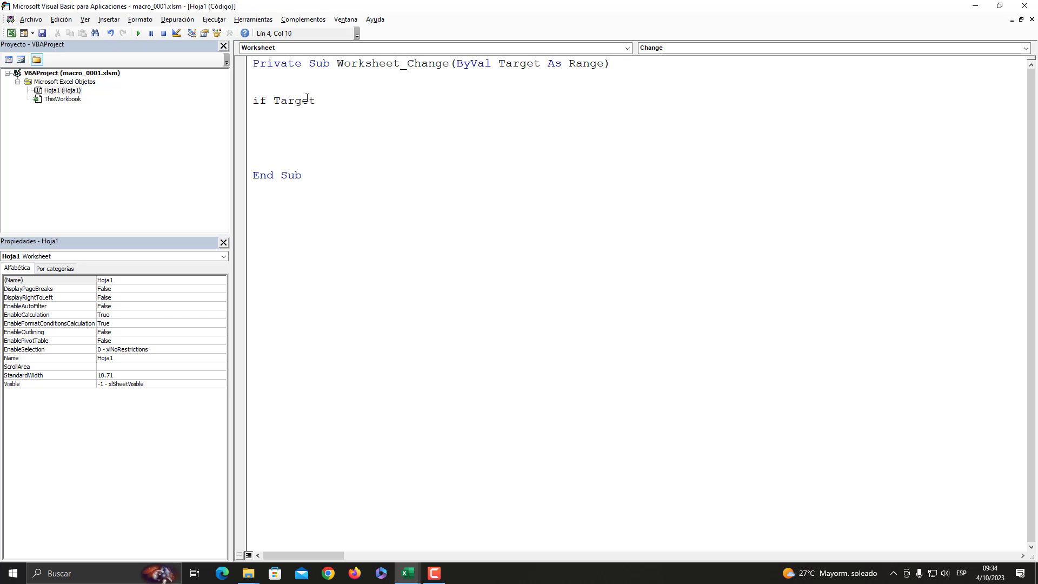
{"action": "type", "text": "."}
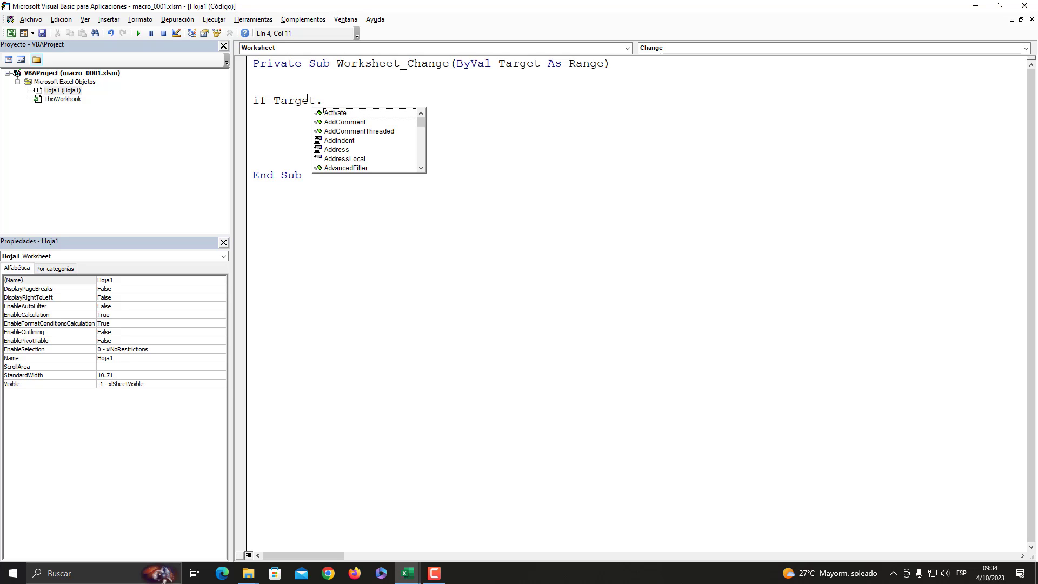
{"action": "type", "text": "c"}
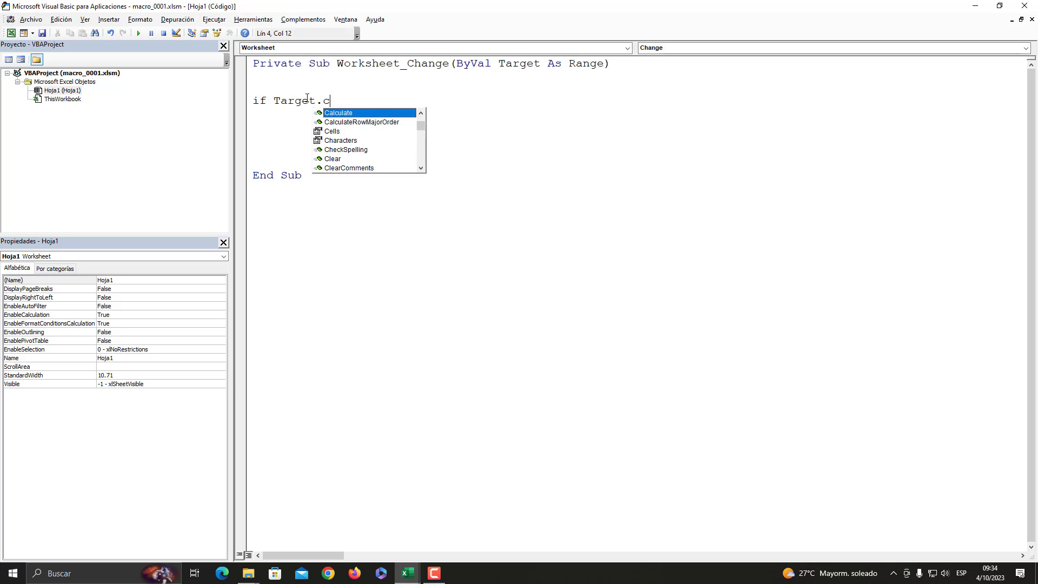
{"action": "type", "text": "olum"}
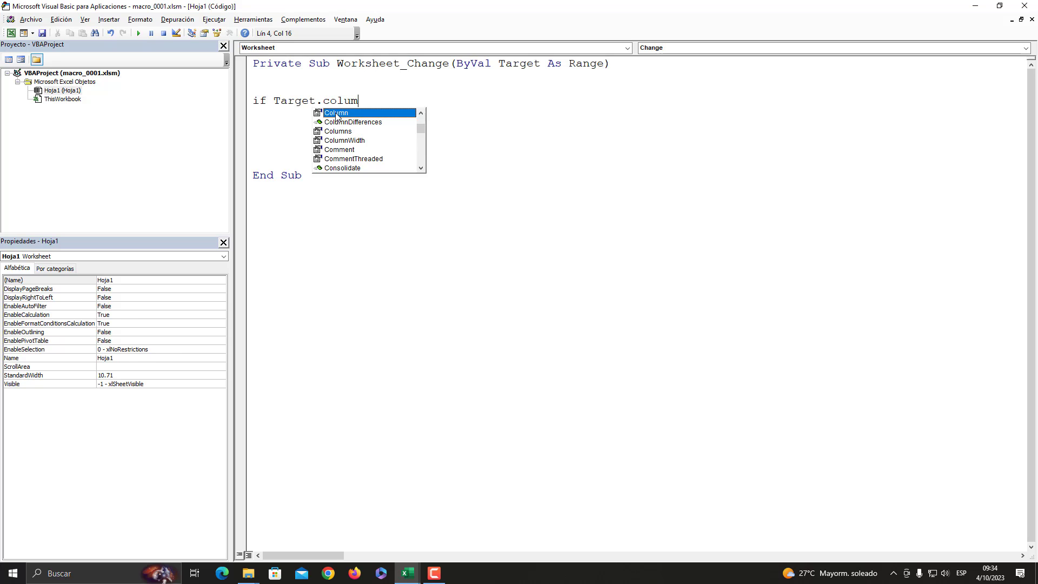
{"action": "double_click", "coordinate": [336, 114]}
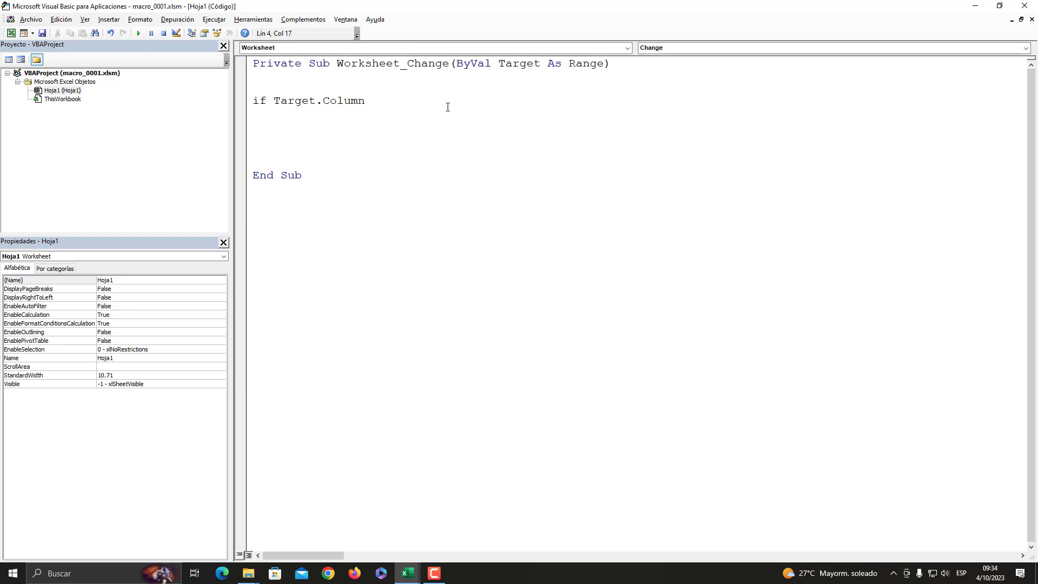
{"action": "type", "text": "="}
{"action": "left_click", "coordinate": [408, 572]}
{"action": "left_click", "coordinate": [377, 557]}
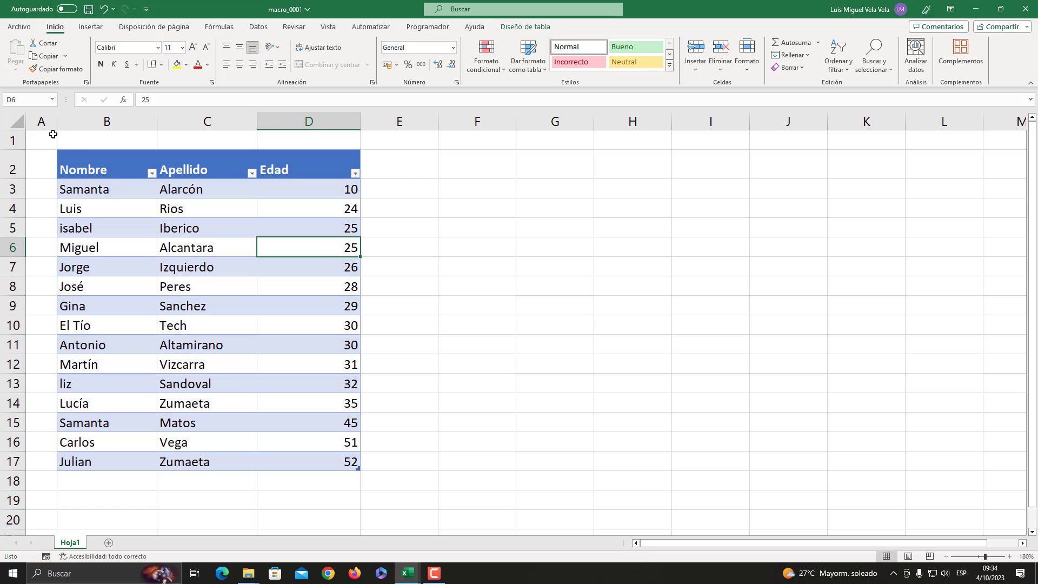
{"action": "left_click", "coordinate": [35, 121]}
{"action": "left_click_drag", "start_coordinate": [107, 121], "coordinate": [191, 120]}
{"action": "left_click", "coordinate": [192, 120]}
{"action": "left_click", "coordinate": [322, 119]}
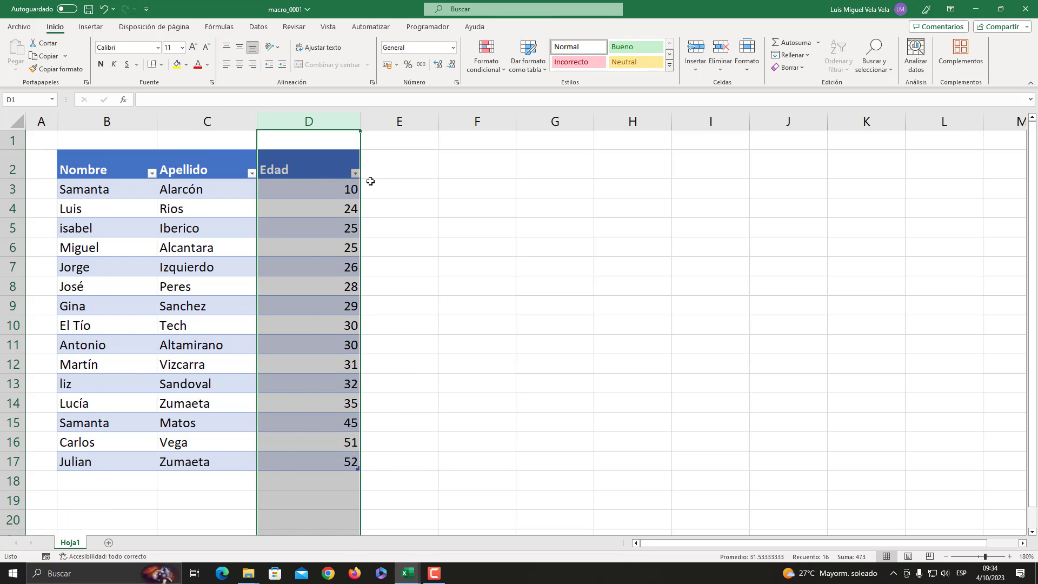
{"action": "left_click", "coordinate": [460, 536]}
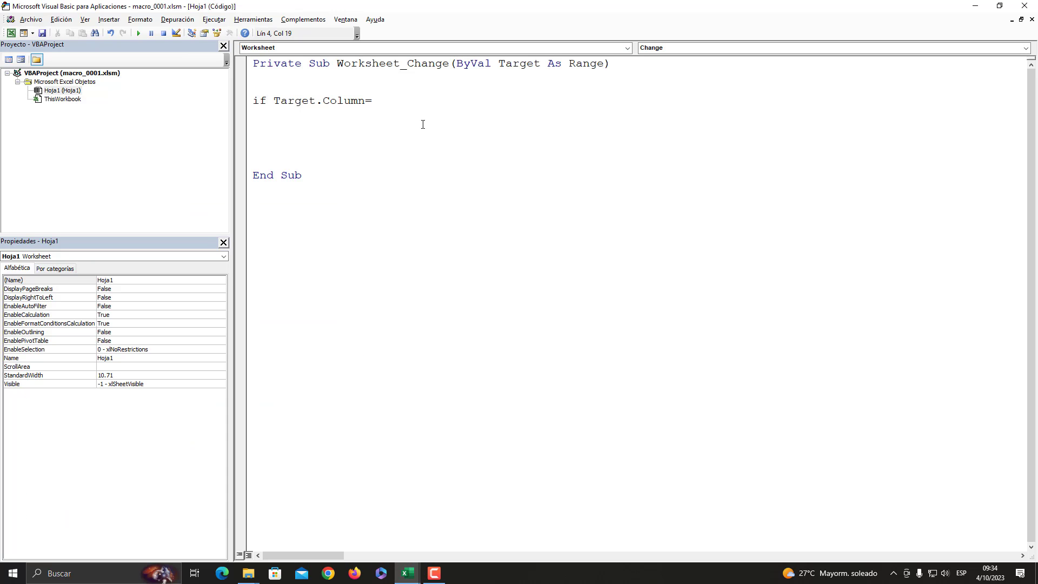
Complete the line If Target.Column = 4 Then and close it with End If
{"action": "type", "text": "4 "}
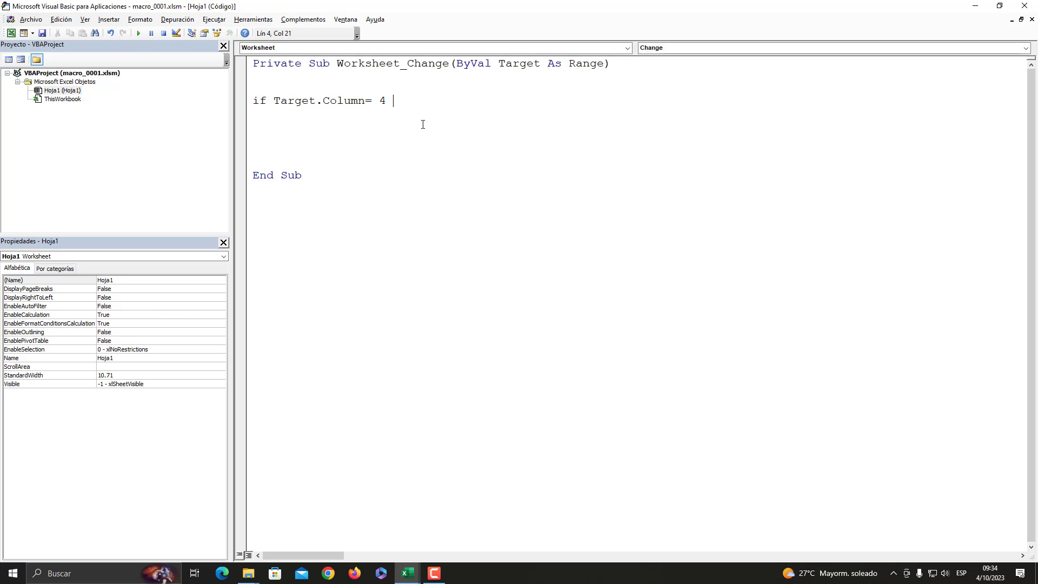
{"action": "type", "text": "then"}
{"action": "key", "text": "Return"}
{"action": "key", "text": "Return"}
{"action": "key", "text": "Return"}
{"action": "type", "text": "end "}
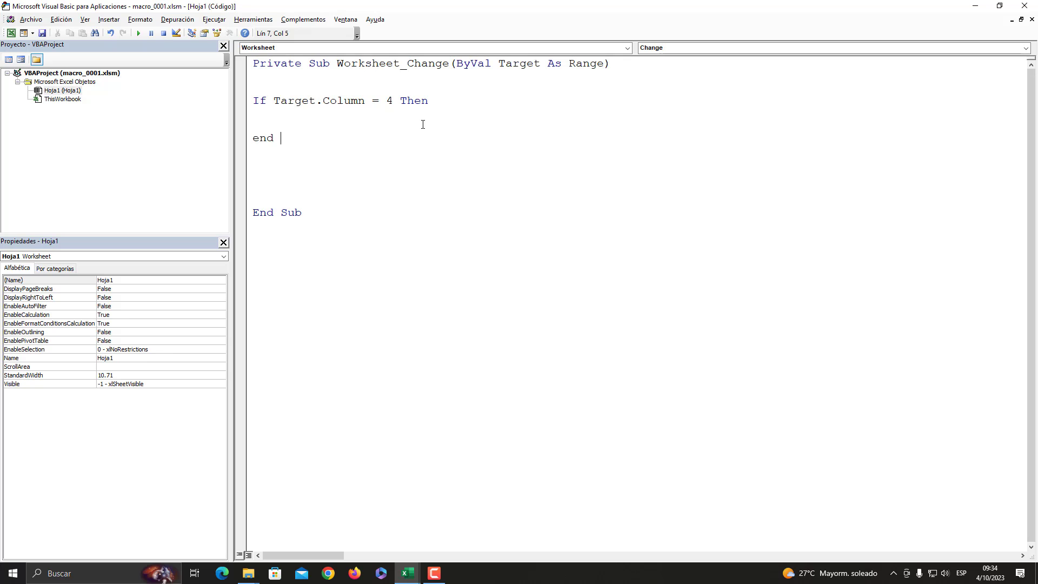
{"action": "type", "text": "if"}
{"action": "key", "text": "Up"}
Remove surplus blank lines and leave an empty line inside the If block
{"action": "double_click", "coordinate": [260, 101]}
{"action": "left_click_drag", "start_coordinate": [295, 138], "coordinate": [252, 139]}
{"action": "left_click", "coordinate": [273, 119]}
{"action": "left_click", "coordinate": [280, 164]}
{"action": "key", "text": "Delete"}
{"action": "key", "text": "Delete"}
{"action": "key", "text": "Delete"}
{"action": "key", "text": "Delete"}
{"action": "double_click", "coordinate": [349, 101]}
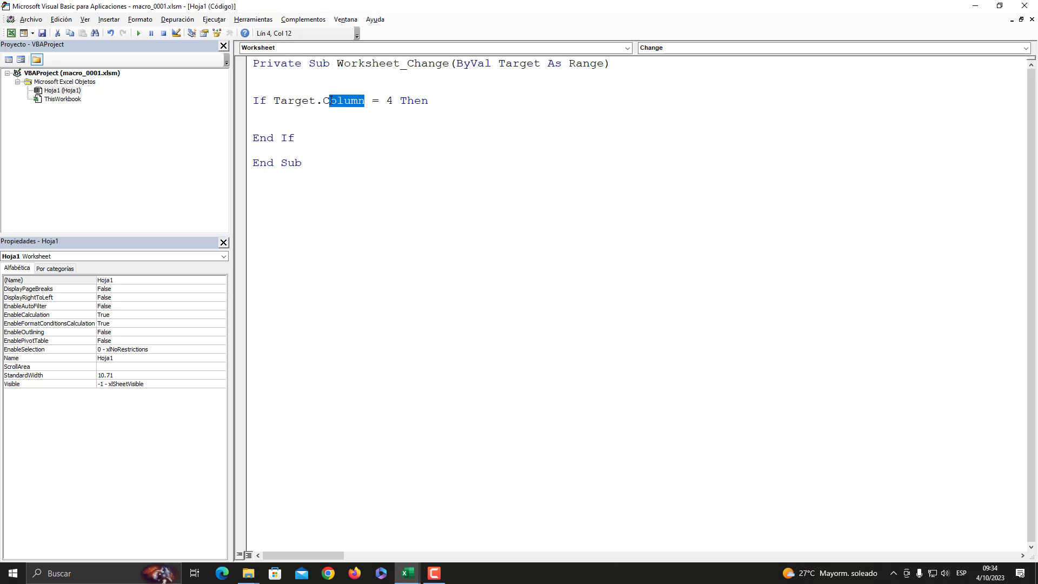
{"action": "double_click", "coordinate": [389, 100]}
{"action": "left_click", "coordinate": [287, 123]}
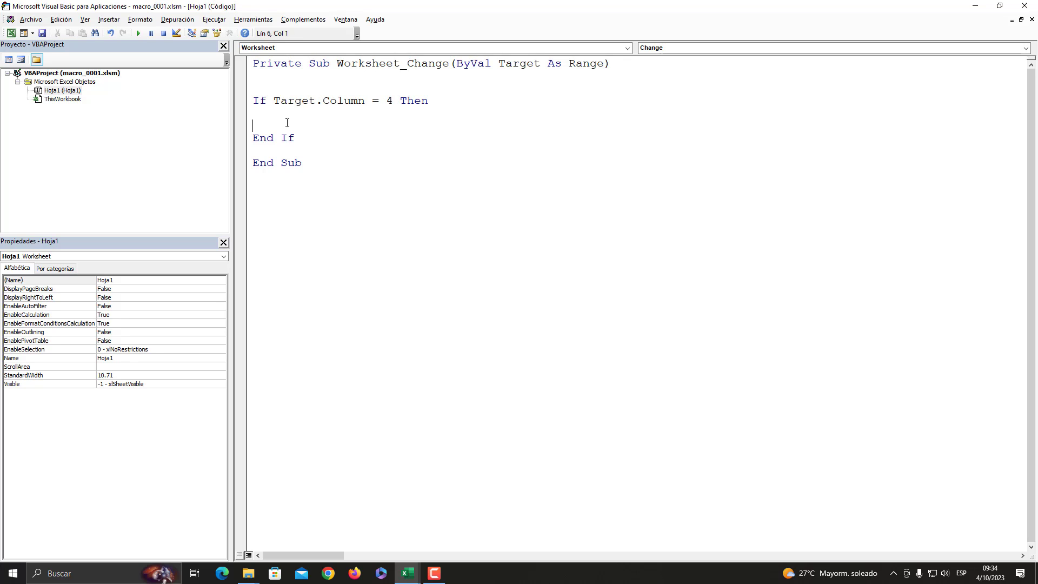
{"action": "key", "text": "Return"}
{"action": "key", "text": "Return"}
{"action": "key", "text": "Up"}
{"action": "key", "text": "Up"}
{"action": "key", "text": "BackSpace"}
{"action": "left_click", "coordinate": [407, 573]}
{"action": "left_click", "coordinate": [342, 531]}
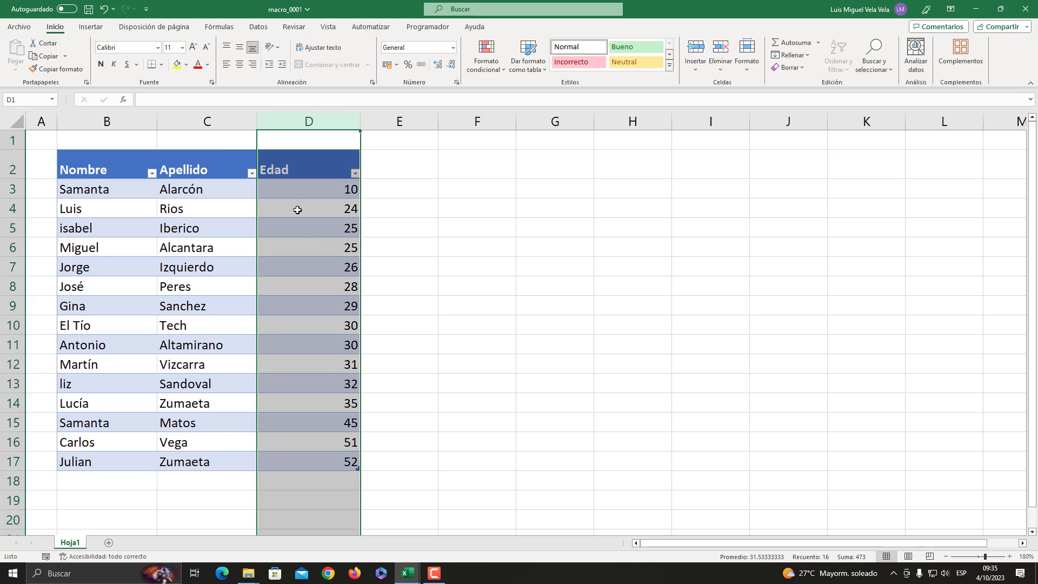
{"action": "left_click", "coordinate": [93, 187]}
{"action": "left_click", "coordinate": [2, 191]}
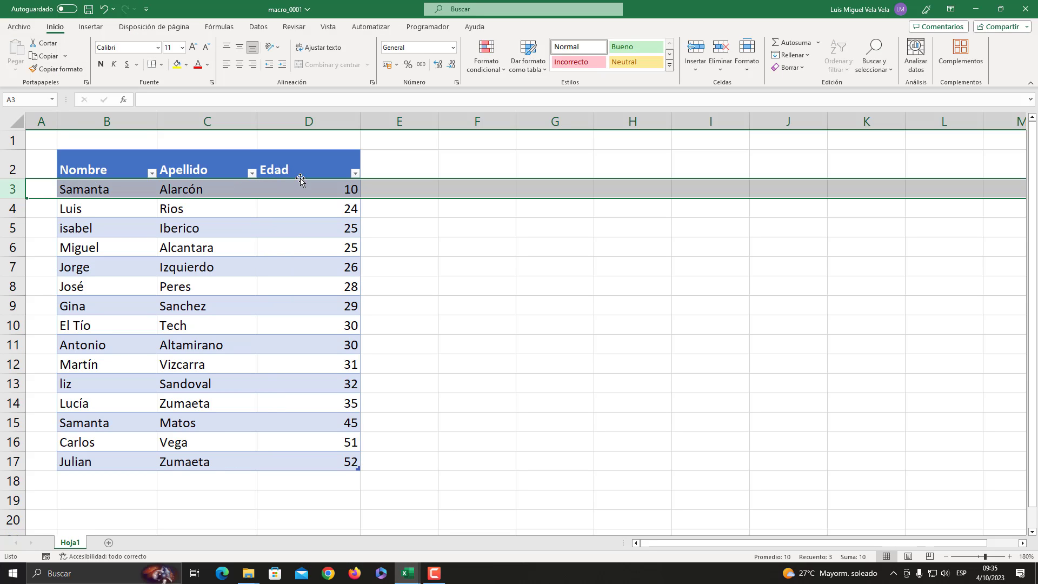
{"action": "left_click", "coordinate": [301, 123]}
{"action": "left_click", "coordinate": [330, 192]}
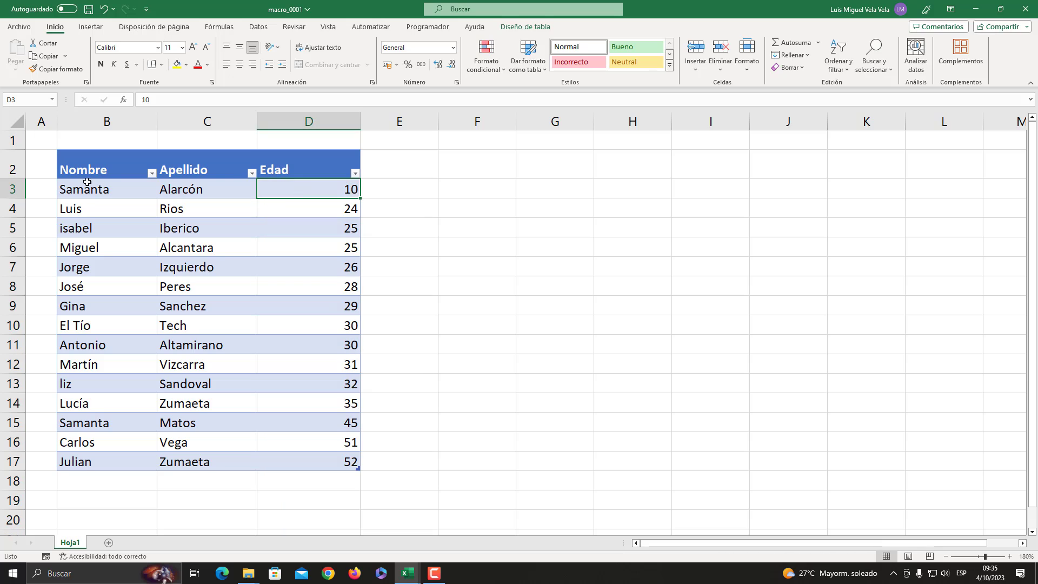
{"action": "left_click", "coordinate": [11, 189]}
{"action": "left_click", "coordinate": [308, 121]}
{"action": "left_click_drag", "start_coordinate": [331, 189], "coordinate": [2, 186]}
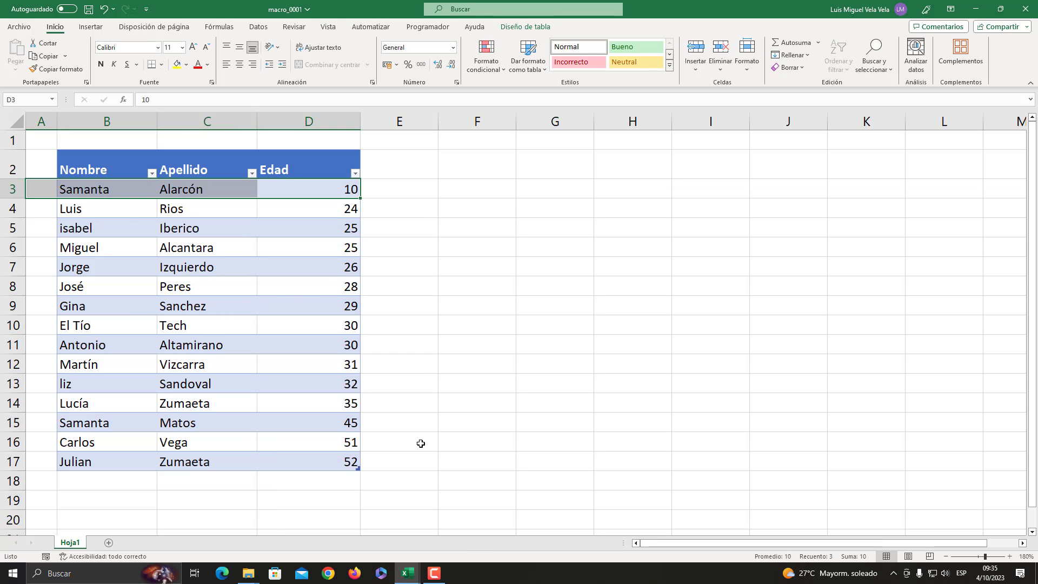
{"action": "left_click", "coordinate": [408, 573]}
{"action": "left_click", "coordinate": [473, 525]}
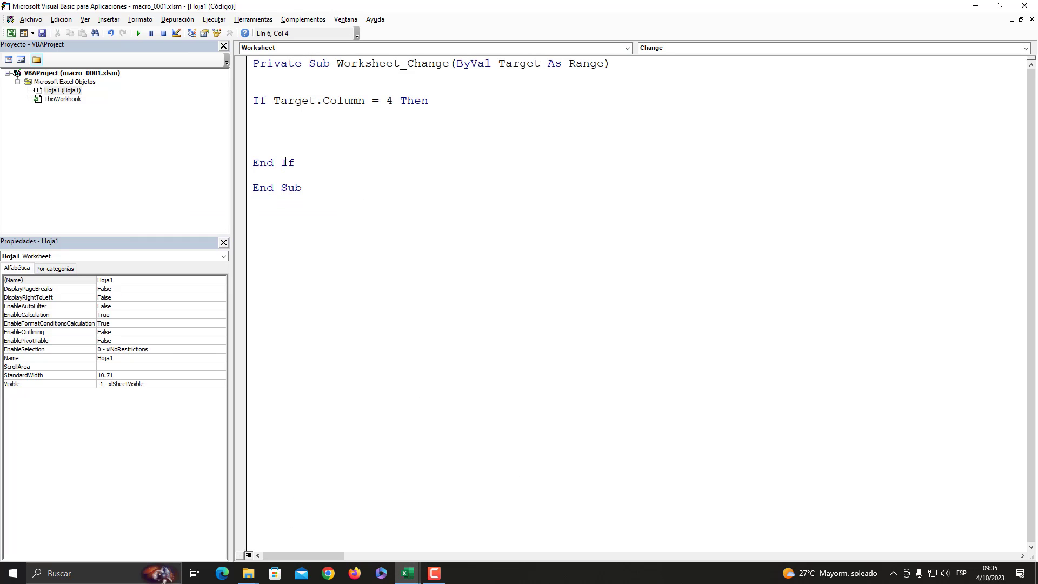
Type Range("d3").Sort KEY1:= on the line inside the If block
{"action": "type", "text": "Range("}
{"action": "type", "text": "\"d\""}
{"action": "key", "text": "Left"}
{"action": "type", "text": "d"}
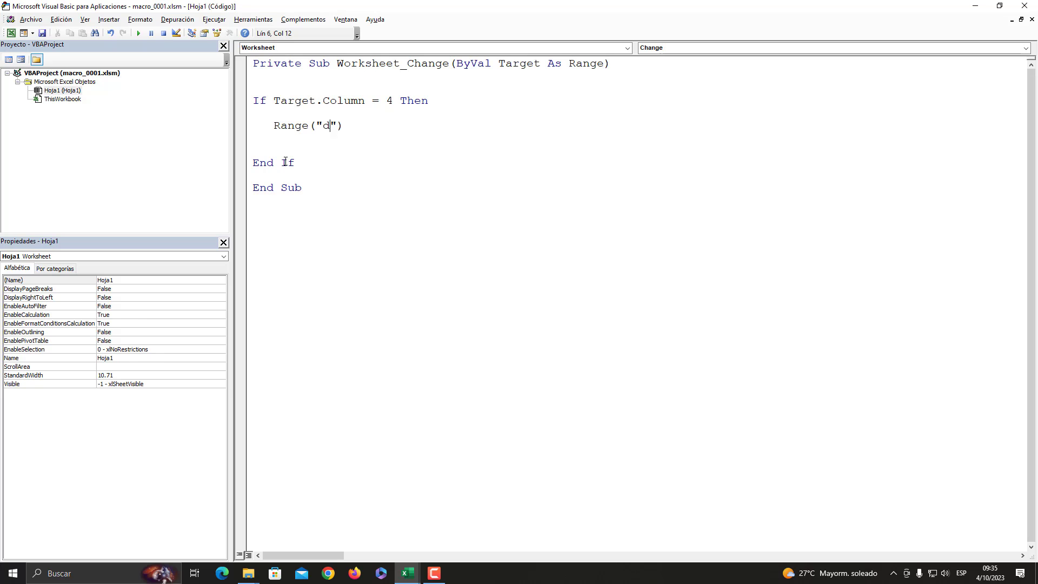
{"action": "type", "text": "3"}
{"action": "type", "text": ".sort"}
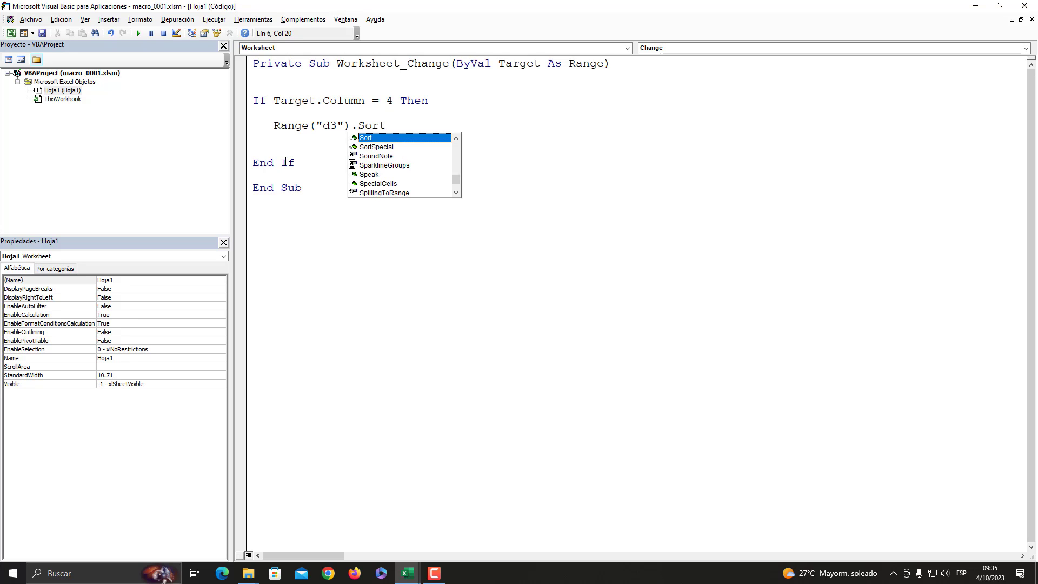
{"action": "key", "text": "Escape"}
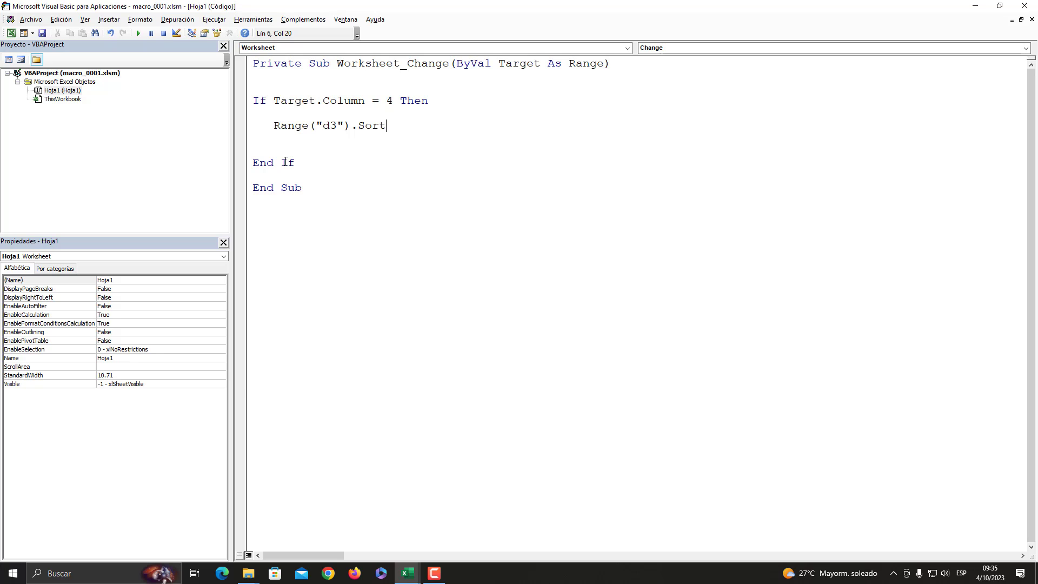
{"action": "type", "text": " KEY"}
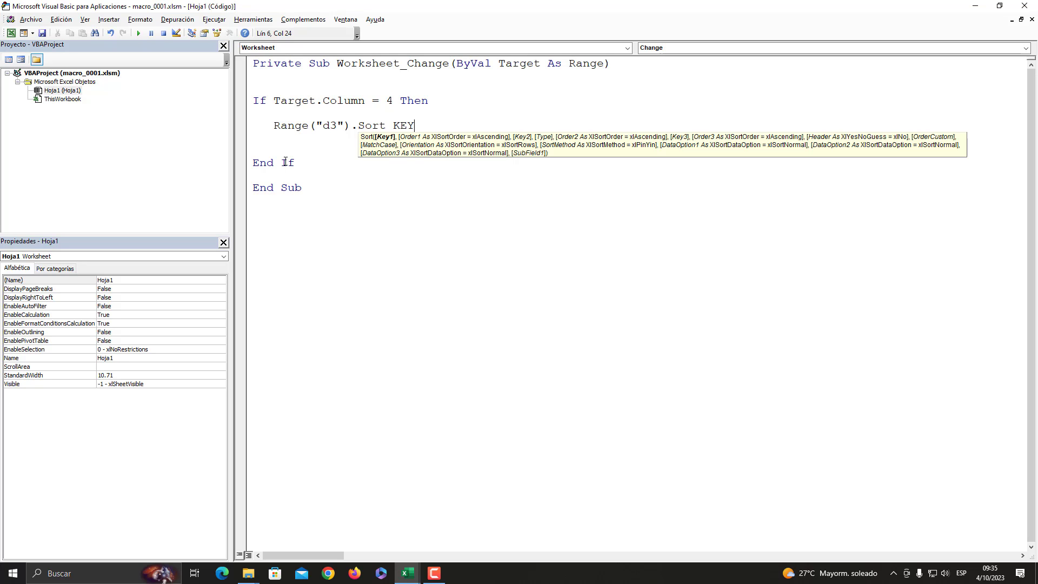
{"action": "type", "text": "1:"}
{"action": "type", "text": "="}
Check in Excel that D3 holds the first age of the Edad column
{"action": "mouse_move", "coordinate": [407, 573]}
{"action": "left_click", "coordinate": [348, 528]}
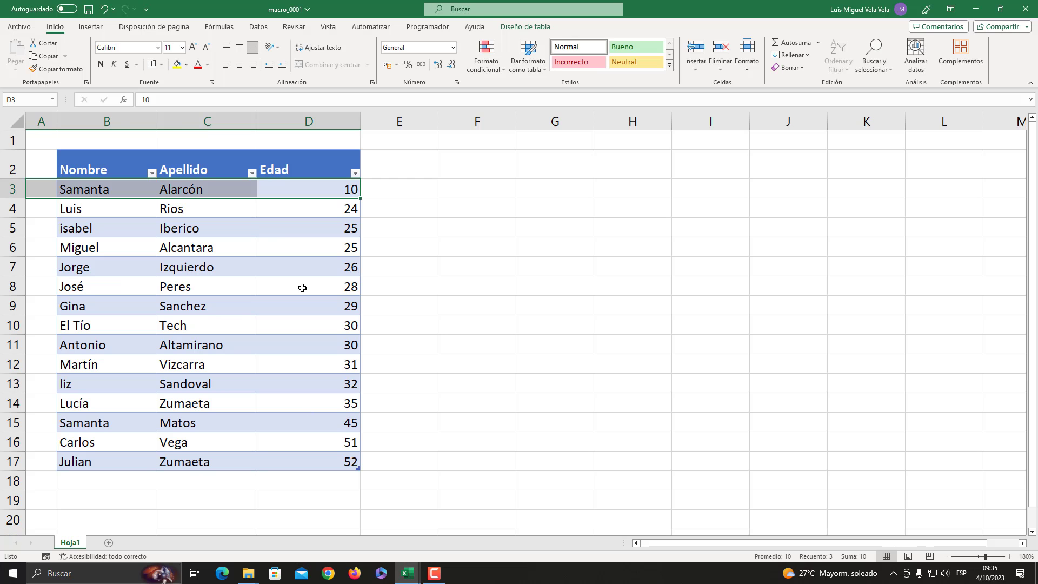
{"action": "left_click_drag", "start_coordinate": [286, 188], "coordinate": [311, 462]}
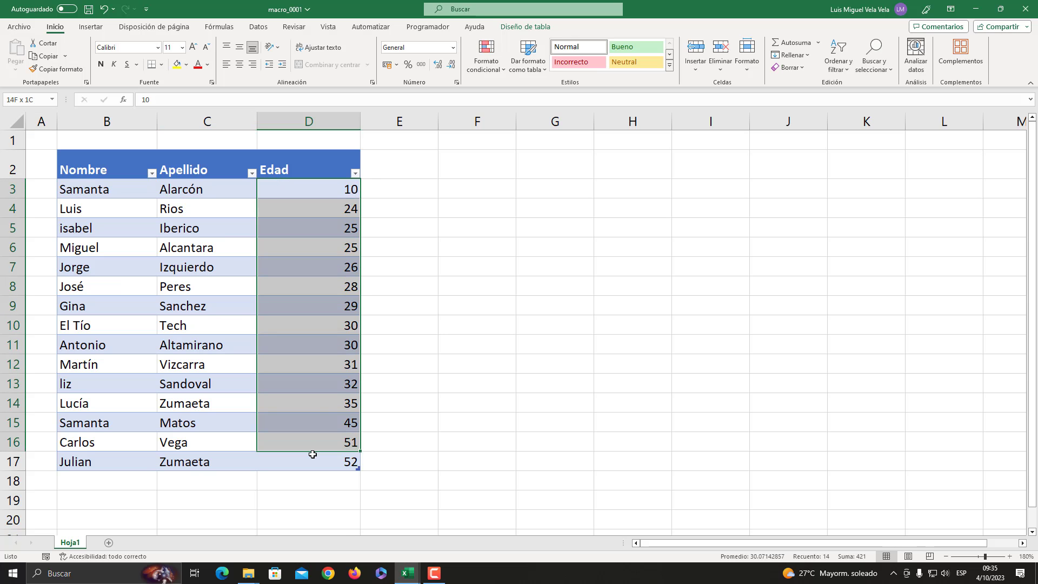
{"action": "left_click", "coordinate": [308, 121]}
{"action": "left_click", "coordinate": [319, 194]}
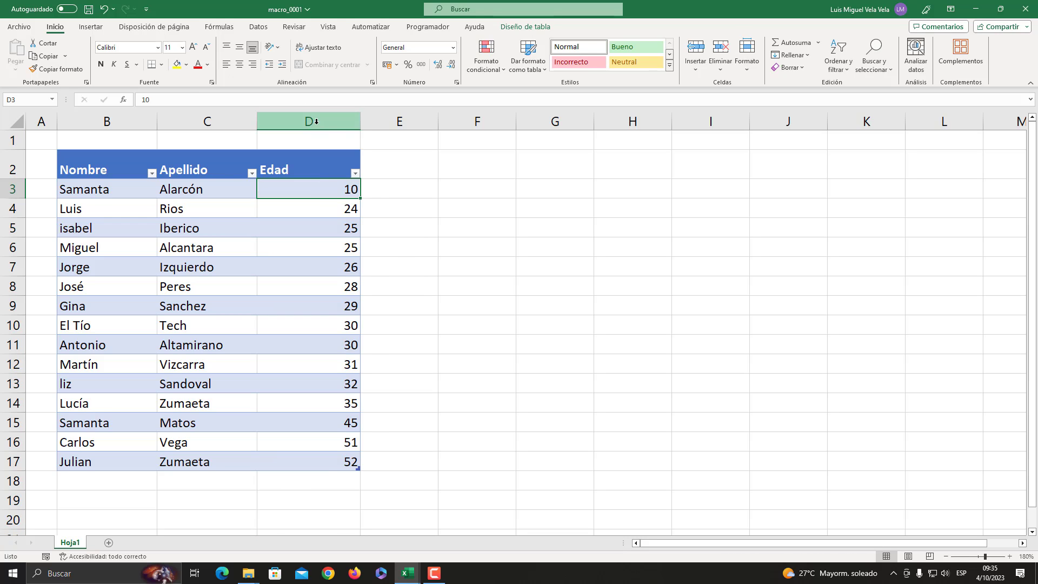
{"action": "mouse_move", "coordinate": [407, 573]}
{"action": "left_click", "coordinate": [459, 533]}
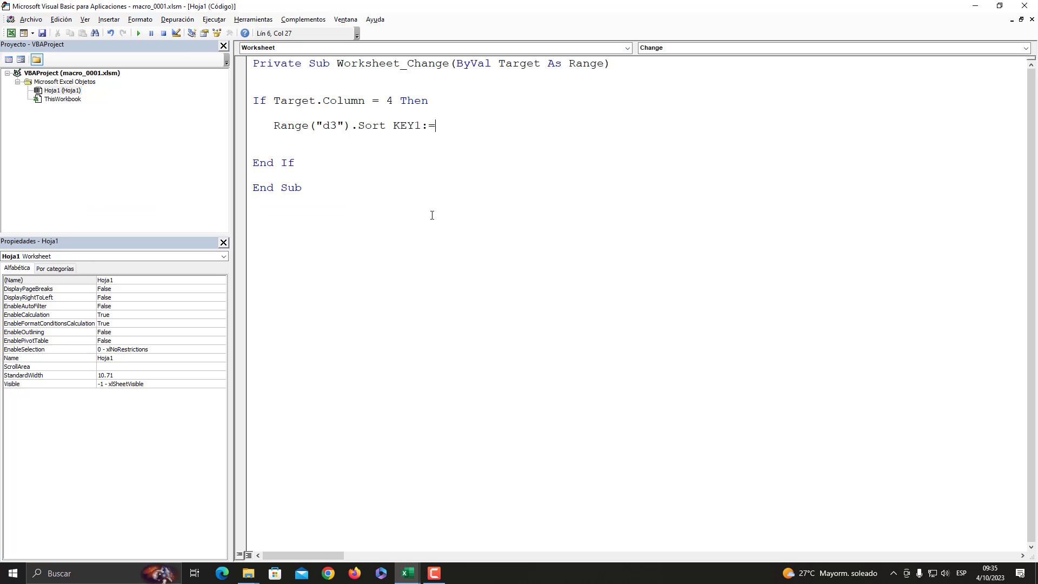
Set the sort key to Range("D3")
{"action": "type", "text": "R"}
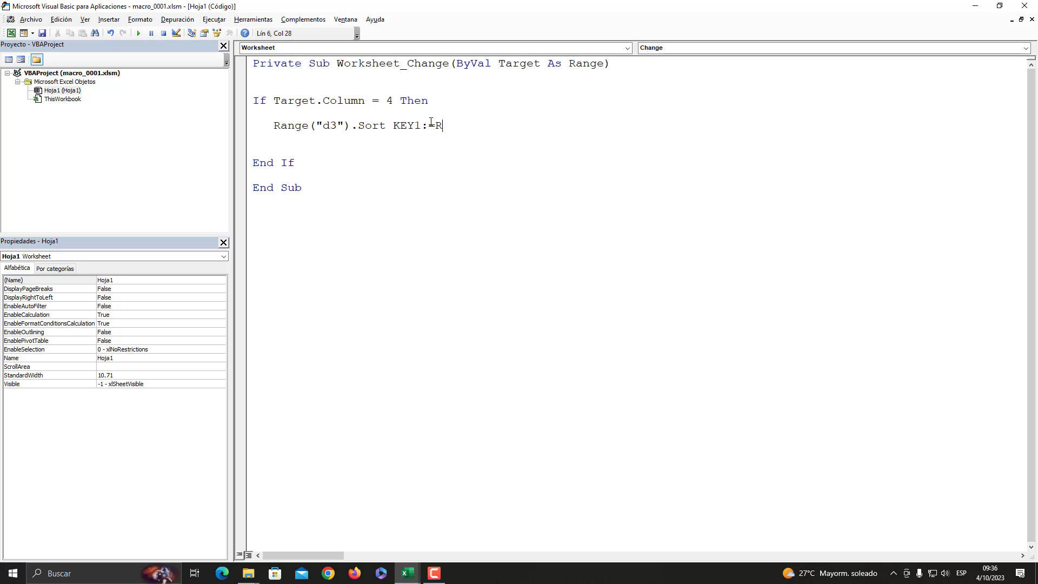
{"action": "type", "text": "ange"}
{"action": "type", "text": "("}
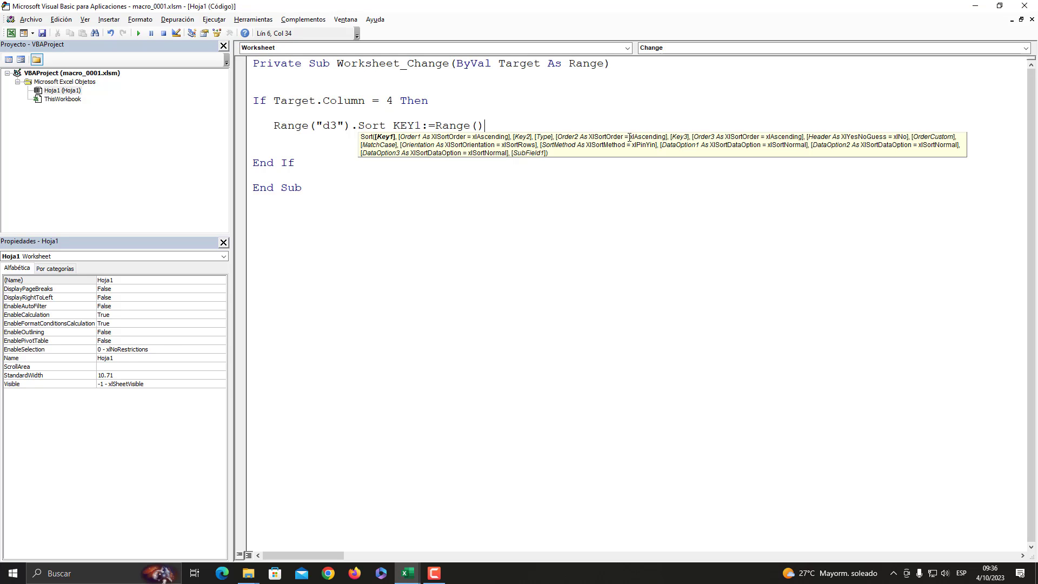
{"action": "type", "text": "\"\")"}
{"action": "key", "text": "Left"}
{"action": "key", "text": "Left"}
{"action": "type", "text": "D"}
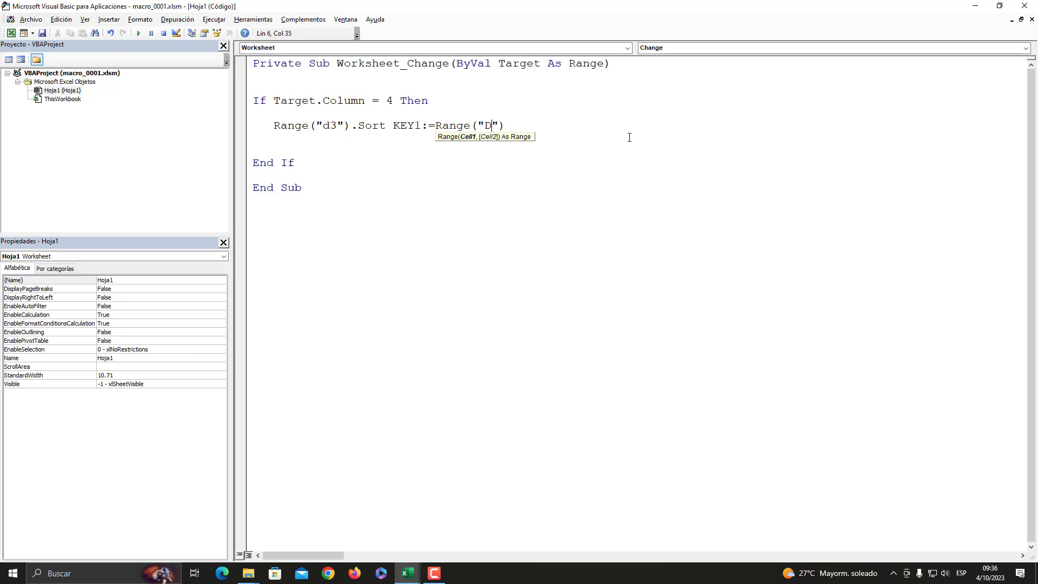
{"action": "type", "text": "3"}
{"action": "type", "text": ","}
{"action": "key", "text": "BackSpace"}
{"action": "key", "text": "BackSpace"}
{"action": "key", "text": "End"}
Add Header:=xlYes and Order1:=xlAscending to finish the Sort line
{"action": "type", "text": ", "}
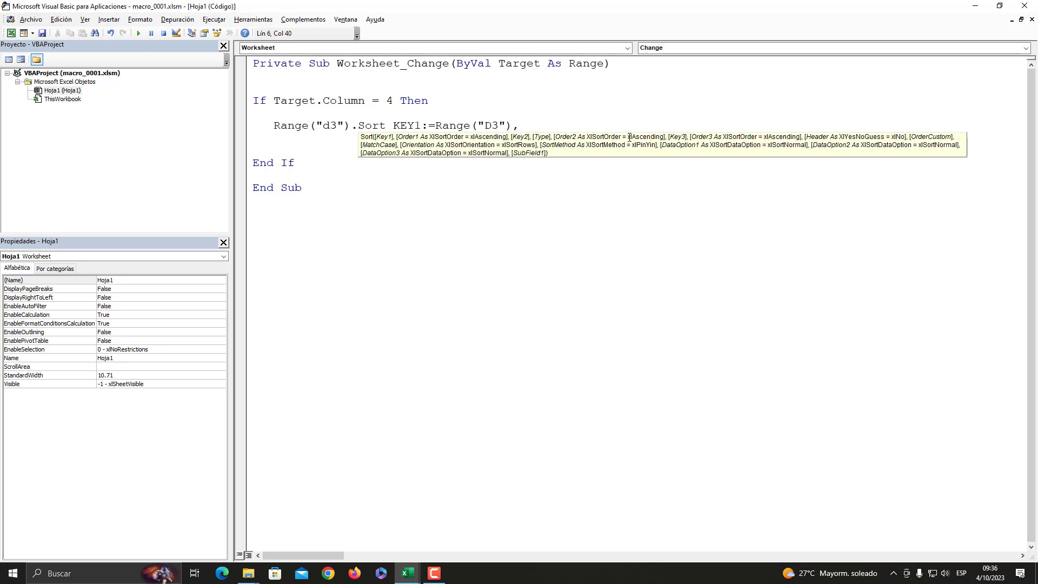
{"action": "type", "text": "Header:"}
{"action": "type", "text": "="}
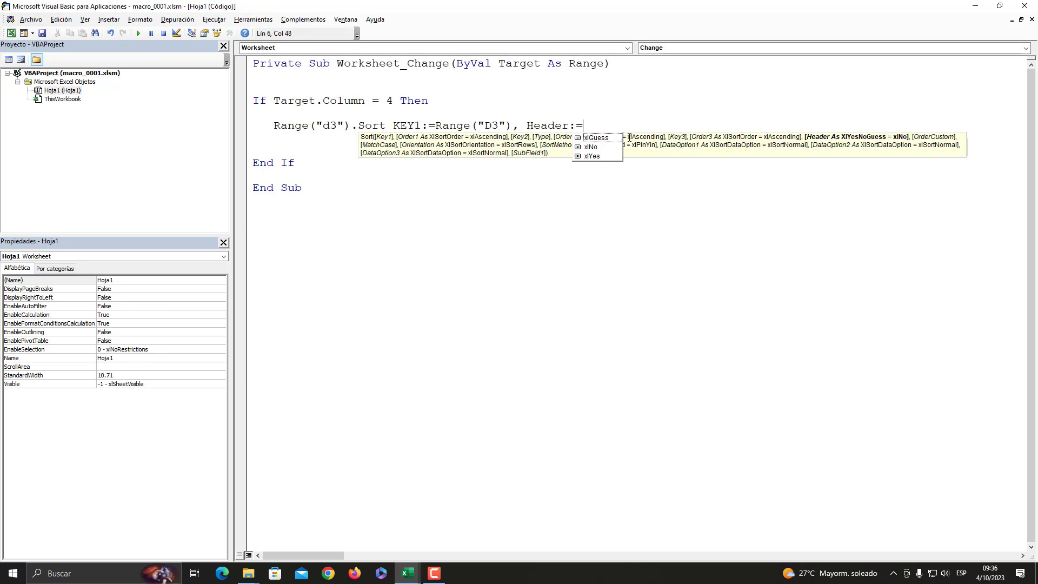
{"action": "type", "text": "xl"}
{"action": "type", "text": "Yes"}
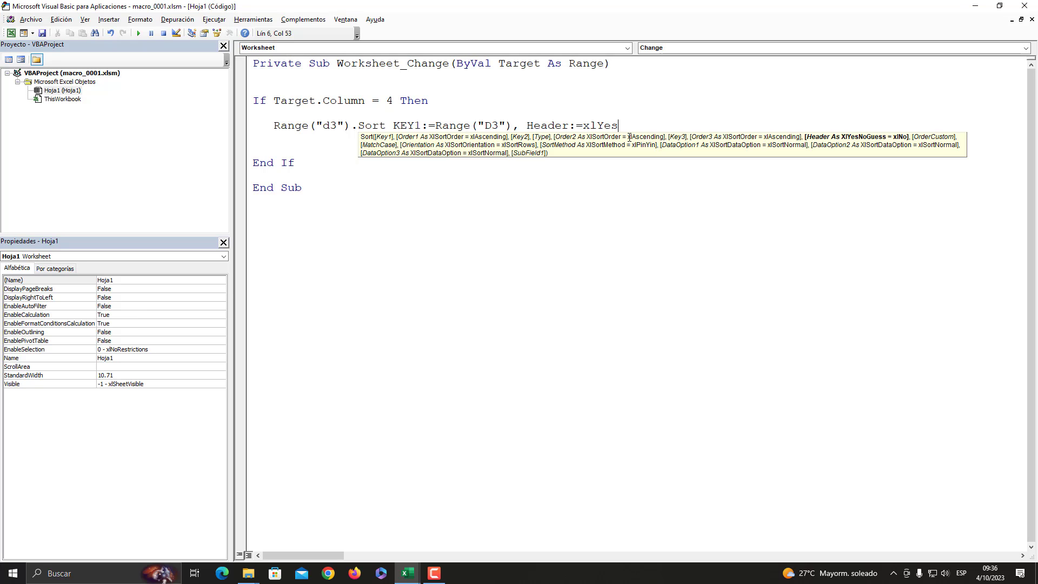
{"action": "type", "text": ", "}
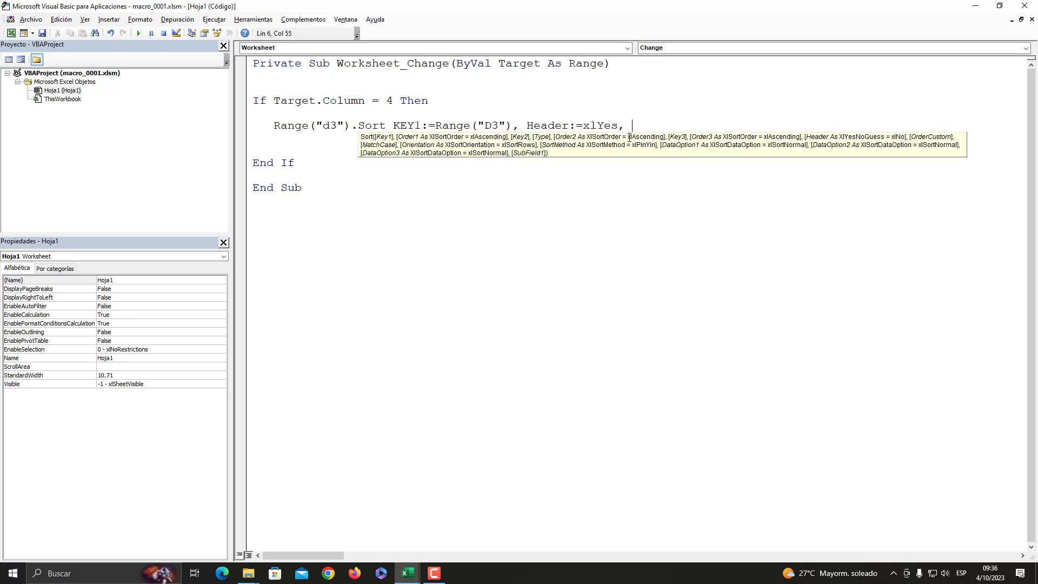
{"action": "type", "text": "Order"}
{"action": "type", "text": "1:"}
{"action": "type", "text": "="}
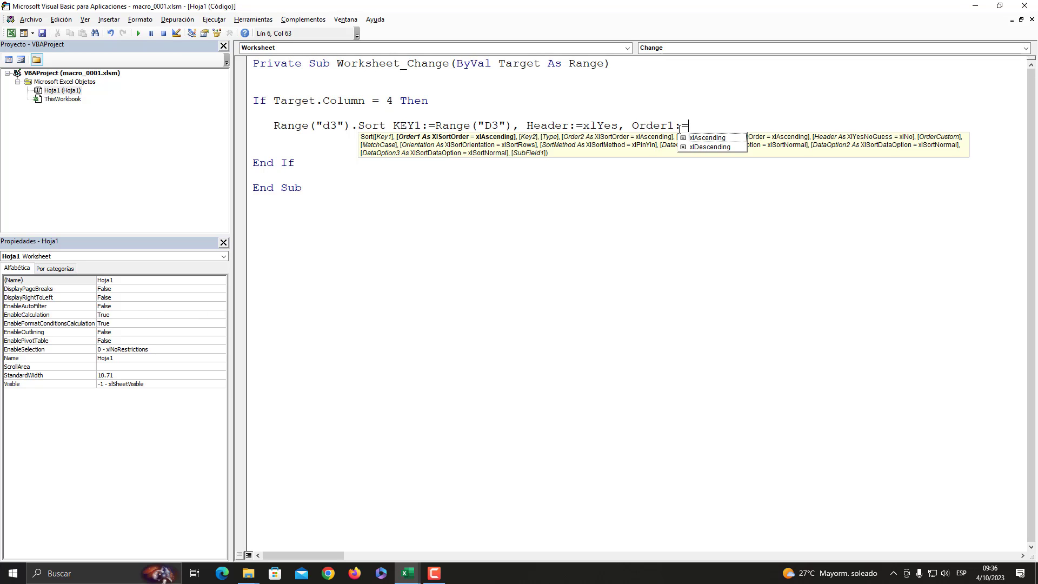
{"action": "left_click", "coordinate": [708, 139]}
{"action": "double_click", "coordinate": [709, 138]}
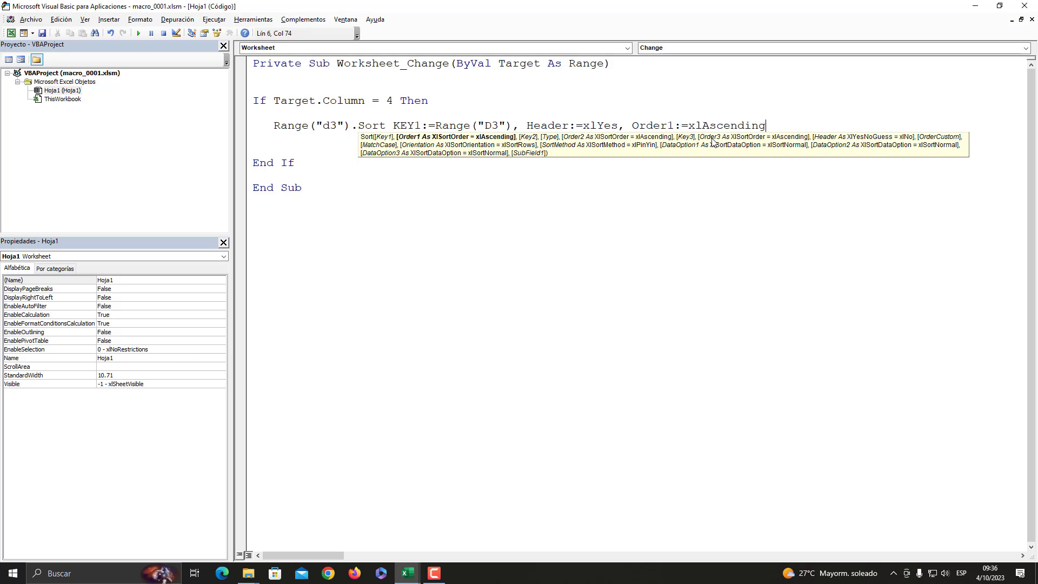
{"action": "left_click", "coordinate": [443, 206]}
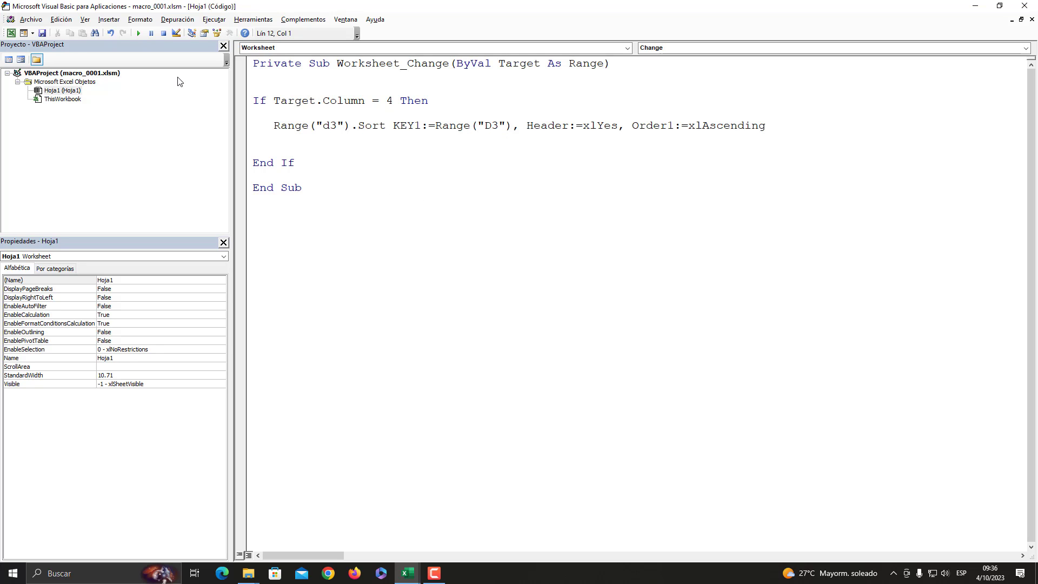
Close the VBA editor and fill B18:D18 yellow in Excel
{"action": "left_click", "coordinate": [1024, 7]}
{"action": "left_click", "coordinate": [496, 271]}
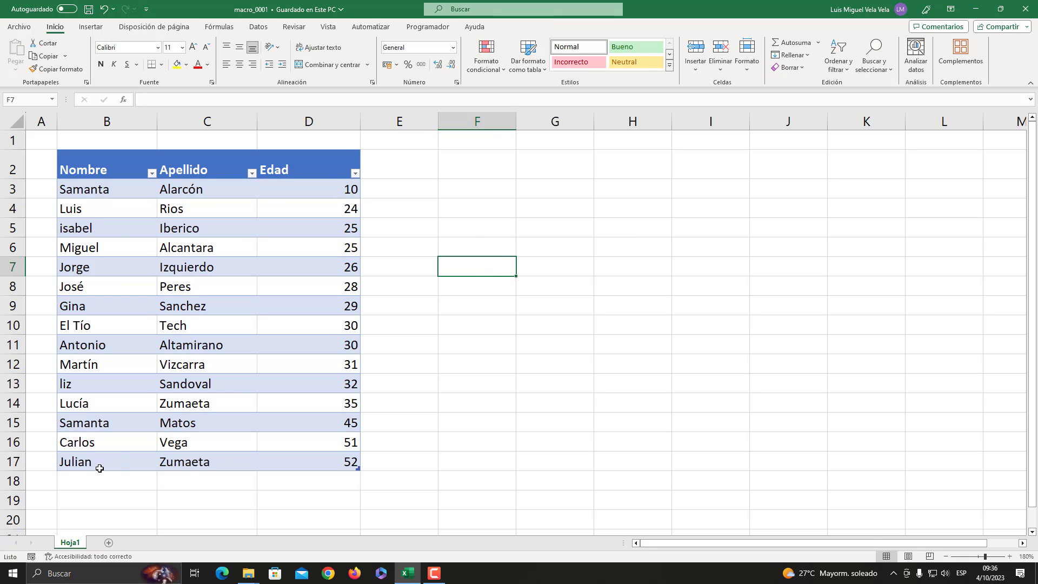
{"action": "left_click_drag", "start_coordinate": [89, 480], "coordinate": [311, 480]}
{"action": "left_click", "coordinate": [186, 64]}
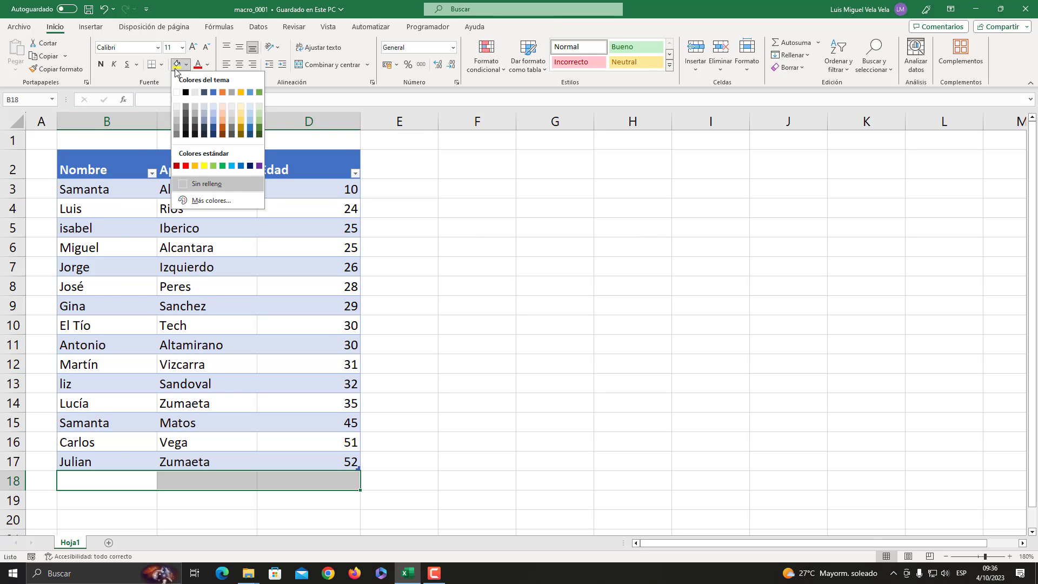
{"action": "left_click", "coordinate": [178, 65]}
Enter a test row with name xxxx, surname xxxxx and age 10
{"action": "left_click", "coordinate": [120, 482]}
{"action": "type", "text": "xxx"}
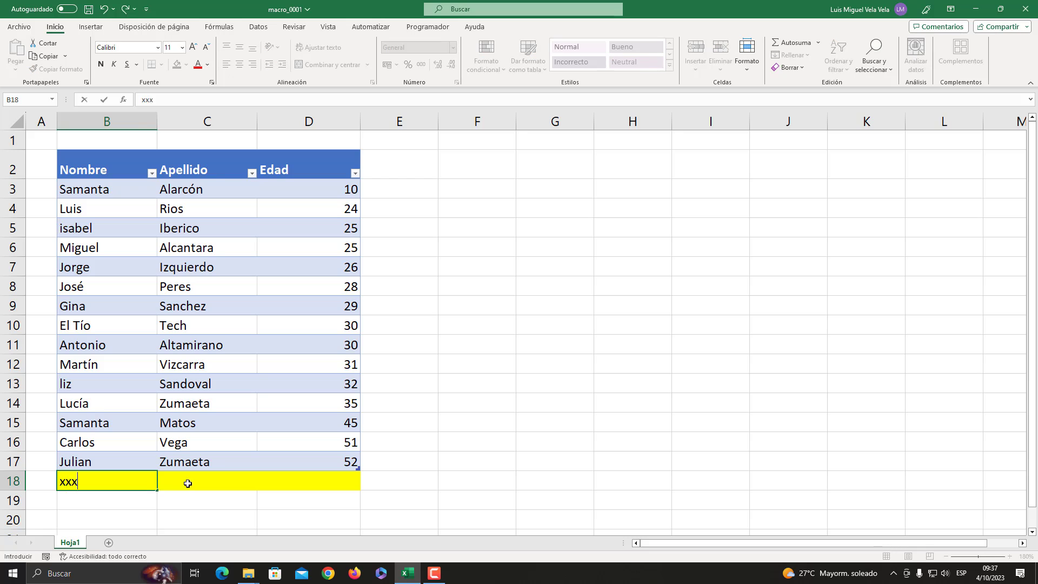
{"action": "type", "text": "x"}
{"action": "key", "text": "Tab"}
{"action": "type", "text": "xxxxx"}
{"action": "key", "text": "Tab"}
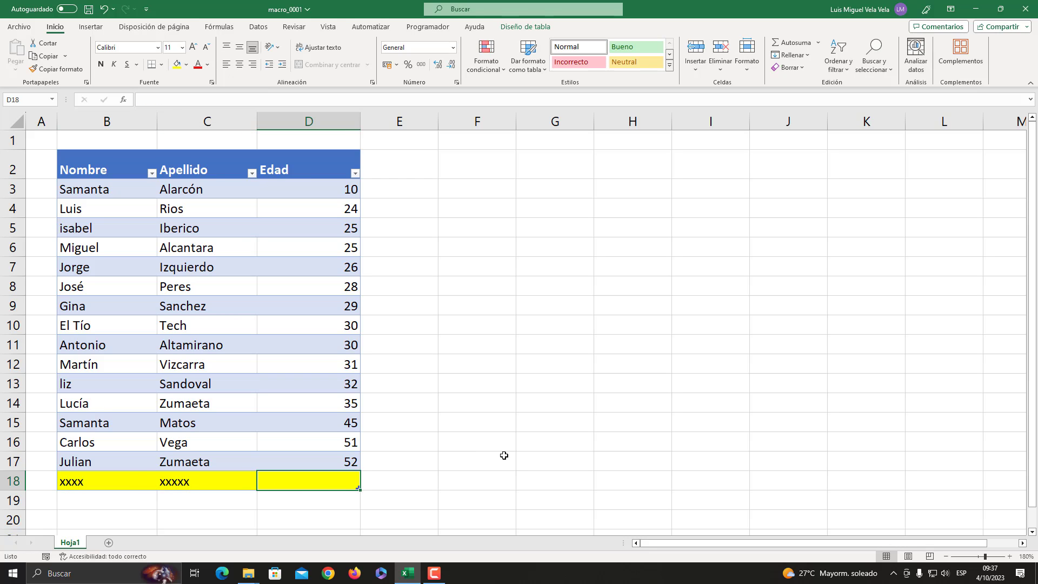
{"action": "type", "text": "10"}
{"action": "key", "text": "Return"}
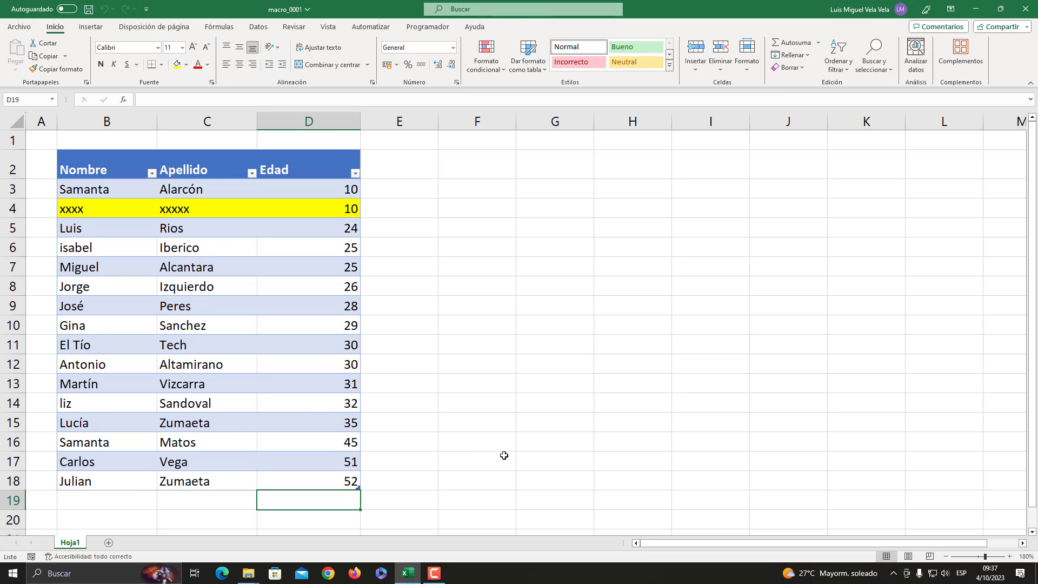
Change the yellow row's age to 1, then 25, then 44, watching it re-sort
{"action": "left_click", "coordinate": [324, 267]}
{"action": "left_click", "coordinate": [332, 211]}
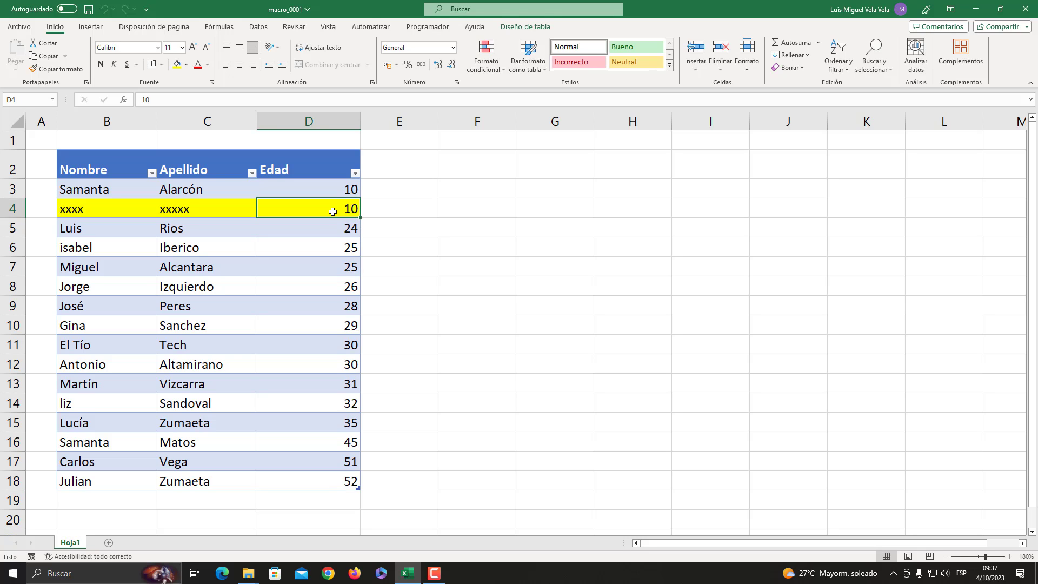
{"action": "type", "text": "1"}
{"action": "key", "text": "Return"}
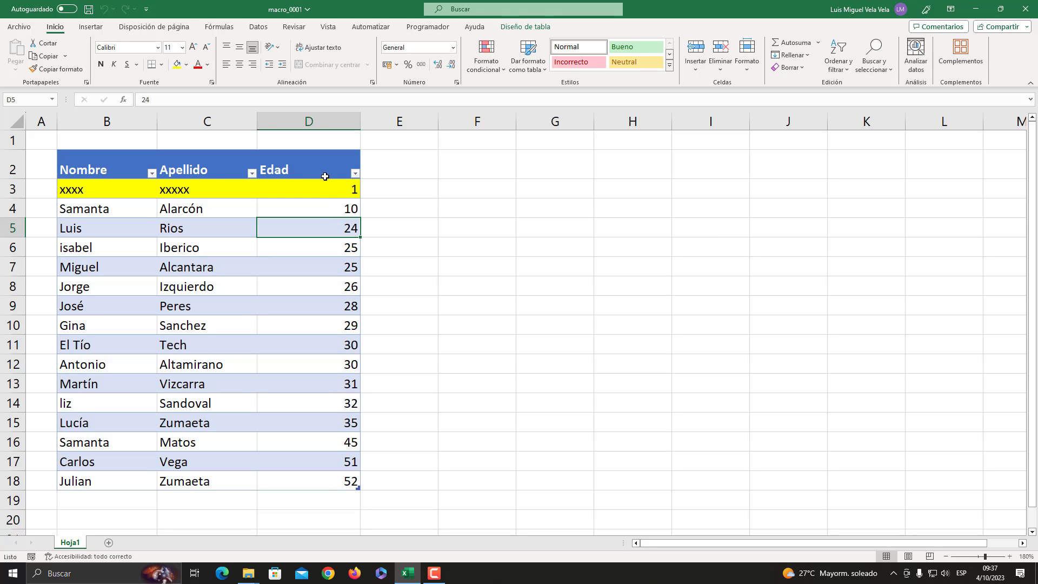
{"action": "left_click", "coordinate": [316, 191]}
{"action": "type", "text": "2"}
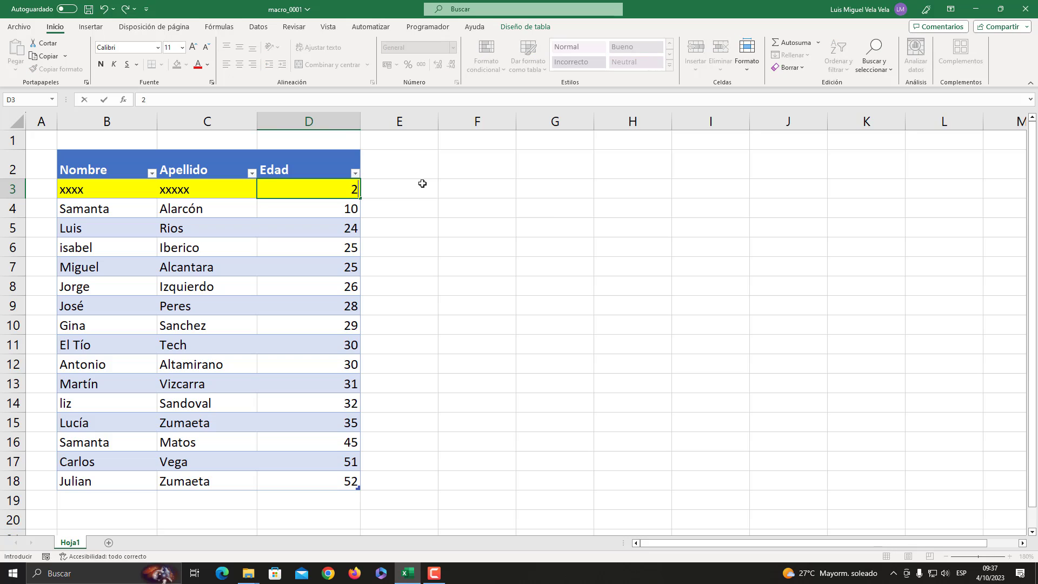
{"action": "type", "text": "5"}
{"action": "key", "text": "Return"}
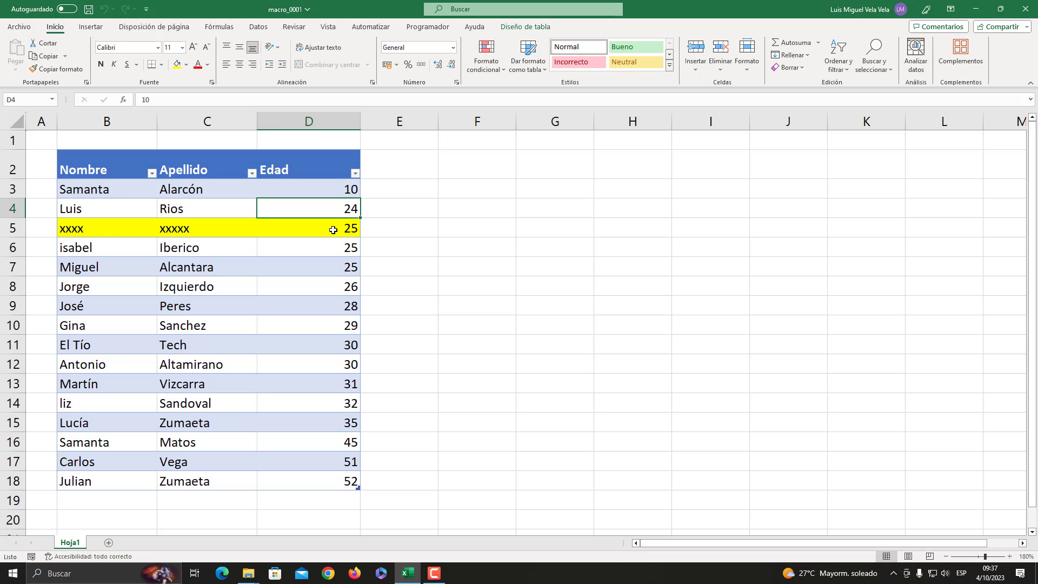
{"action": "left_click", "coordinate": [333, 230]}
{"action": "type", "text": "44"}
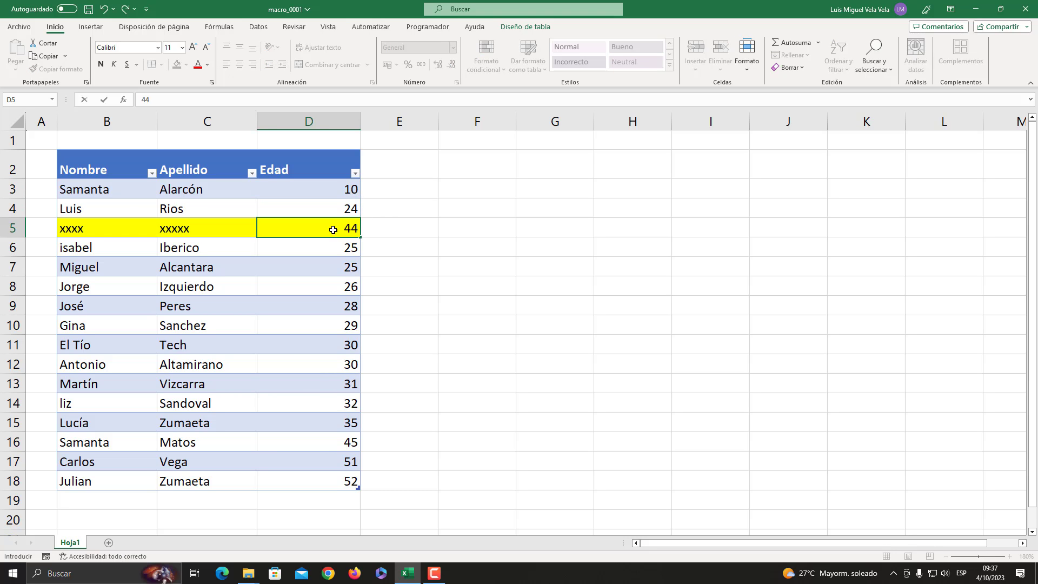
{"action": "key", "text": "Return"}
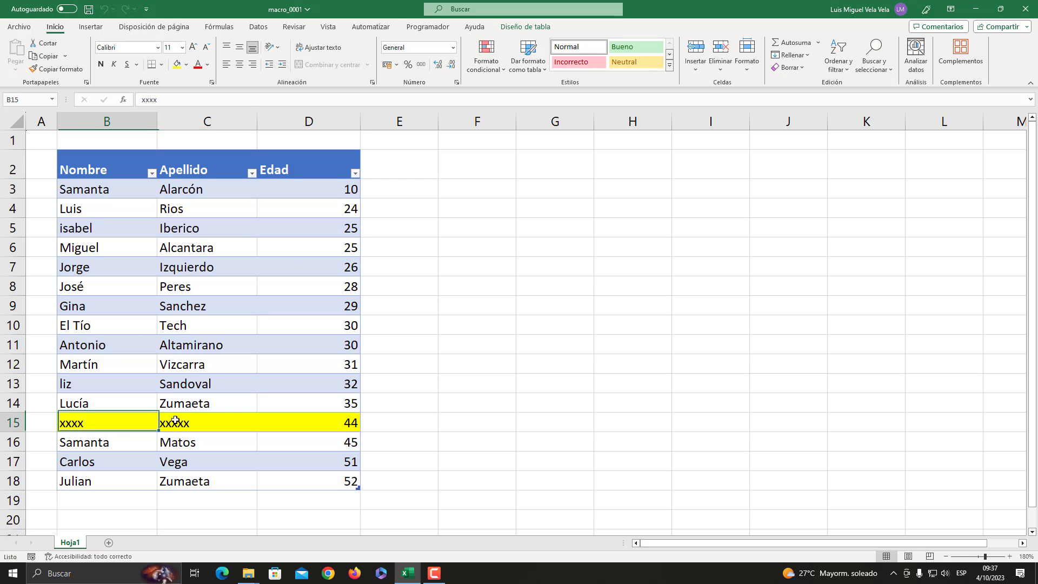
Set the yellow row's age to 55 and select it at the bottom in row 18
{"action": "left_click_drag", "start_coordinate": [117, 427], "coordinate": [327, 417]}
{"action": "left_click", "coordinate": [328, 417]}
{"action": "type", "text": "55"}
{"action": "key", "text": "Return"}
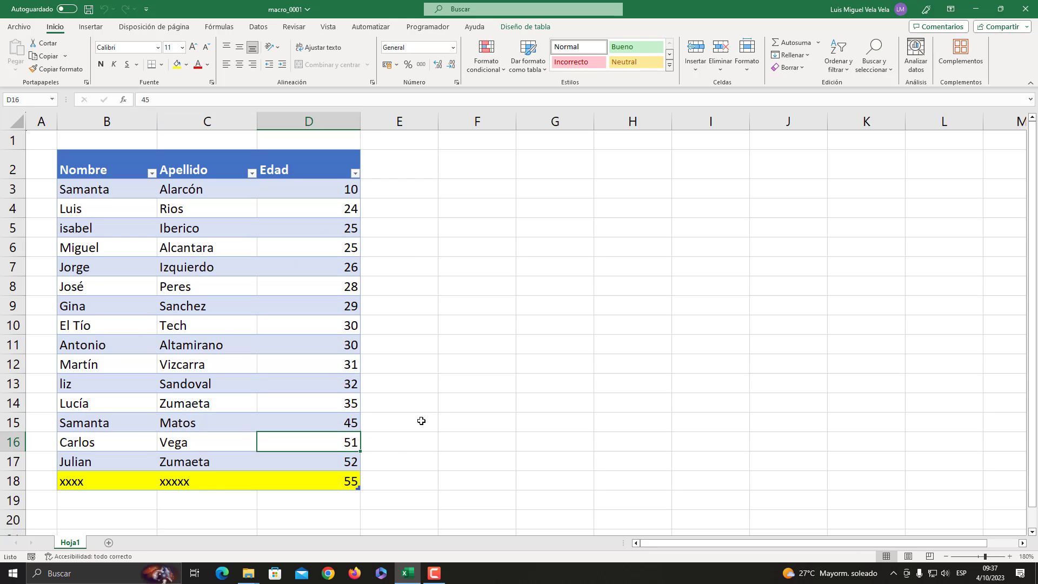
{"action": "left_click", "coordinate": [133, 484]}
{"action": "left_click_drag", "start_coordinate": [133, 484], "coordinate": [325, 481]}
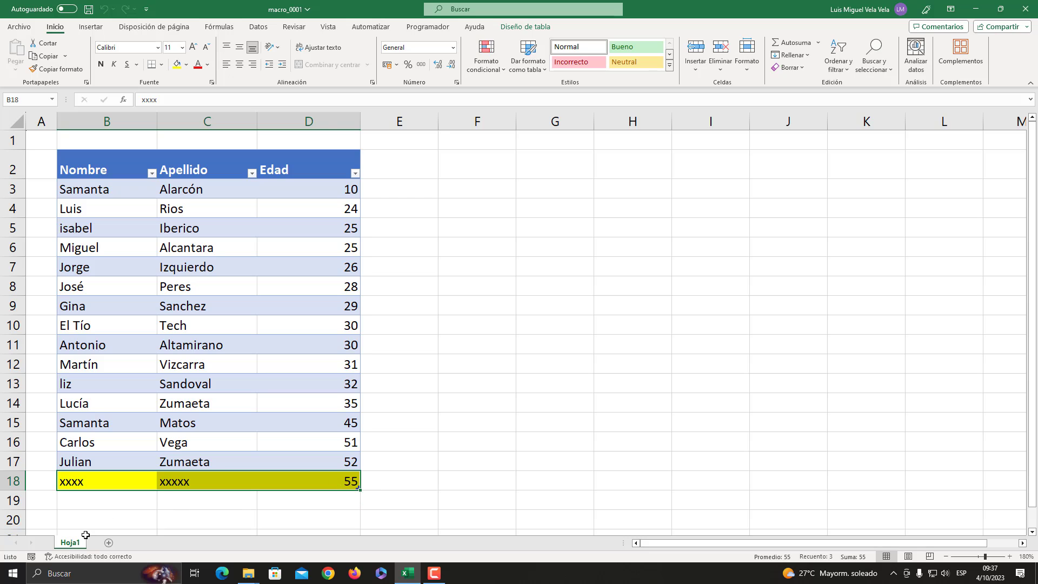
Review the Hoja1 sheet's macro code, highlighting Target in the If condition
{"action": "right_click", "coordinate": [76, 544]}
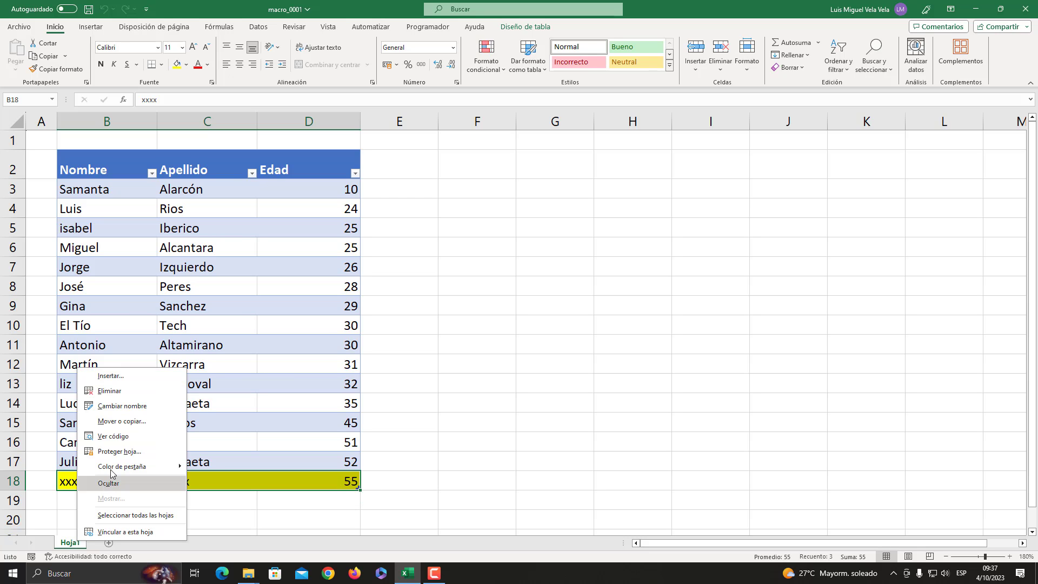
{"action": "left_click", "coordinate": [112, 434]}
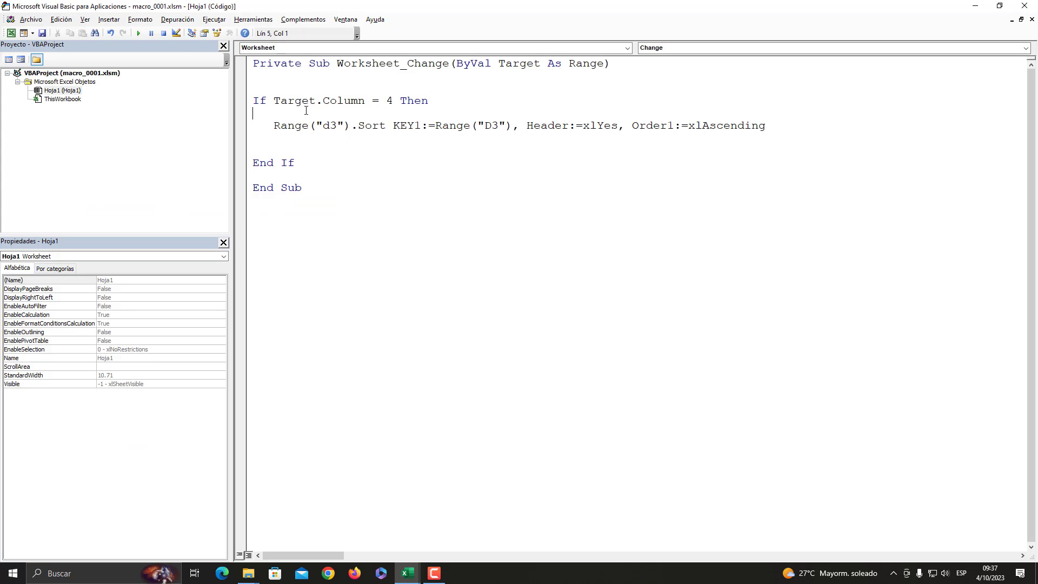
{"action": "left_click_drag", "start_coordinate": [315, 101], "coordinate": [276, 101]}
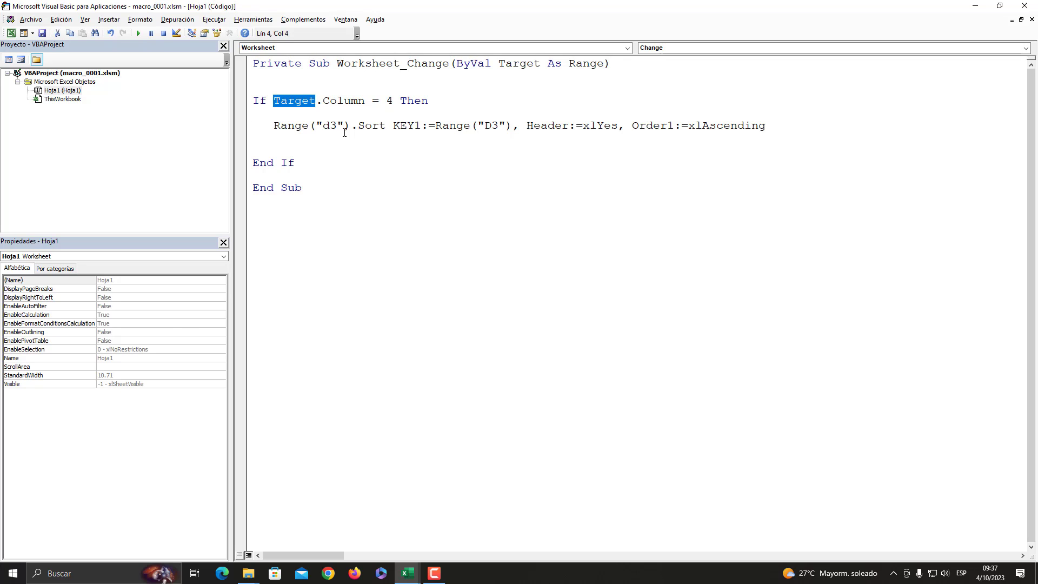
From the desktop course folder, open the 'estructura del curso' workbook
{"action": "key", "text": "super+d"}
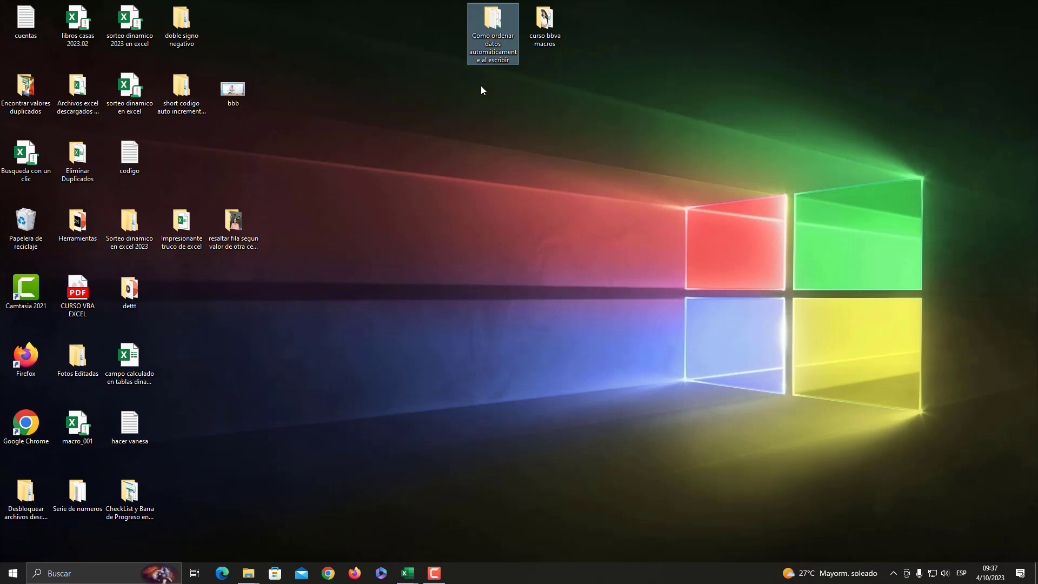
{"action": "double_click", "coordinate": [544, 24]}
{"action": "double_click", "coordinate": [624, 121]}
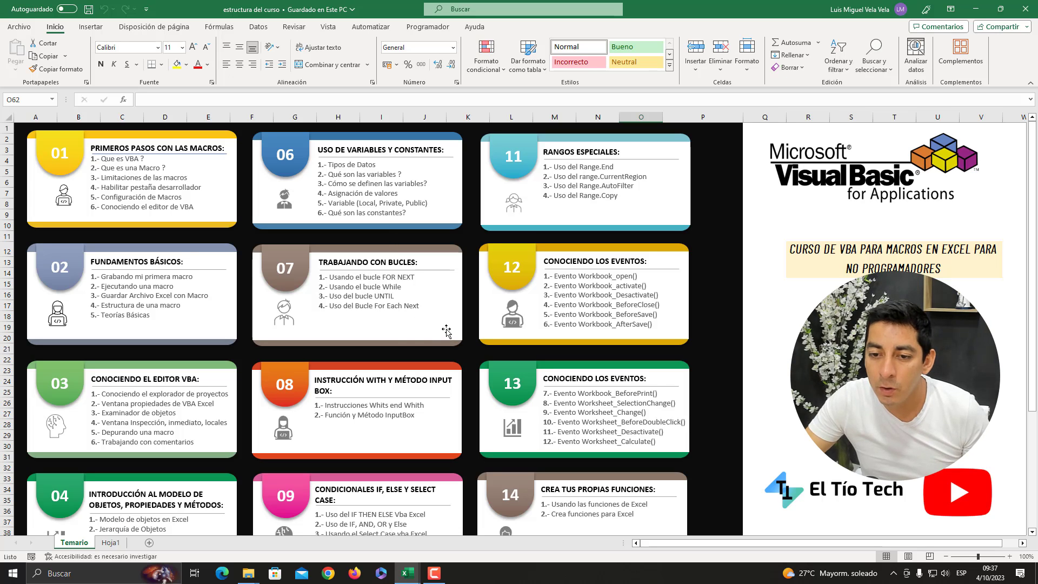
{"action": "left_click", "coordinate": [140, 149]}
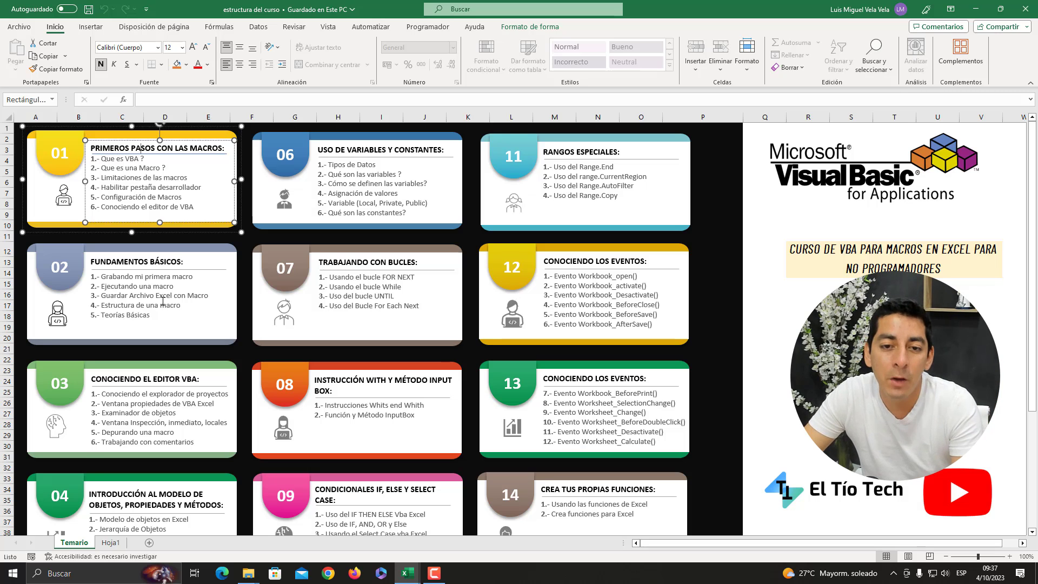
{"action": "left_click", "coordinate": [129, 263]}
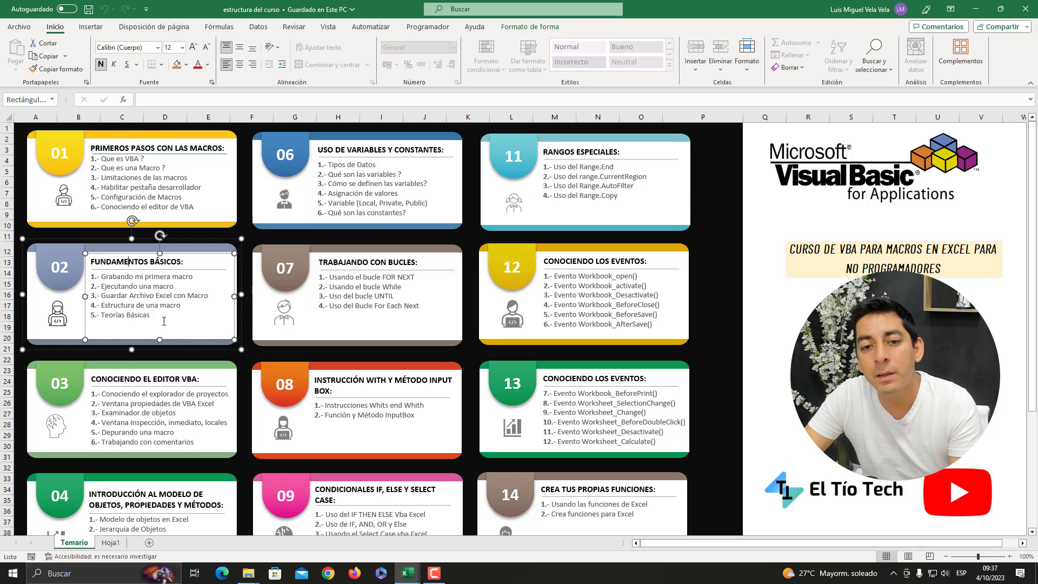
{"action": "scroll", "coordinate": [164, 321], "scroll_direction": "down", "scroll_amount": 1}
{"action": "scroll", "coordinate": [170, 314], "scroll_direction": "down", "scroll_amount": 1}
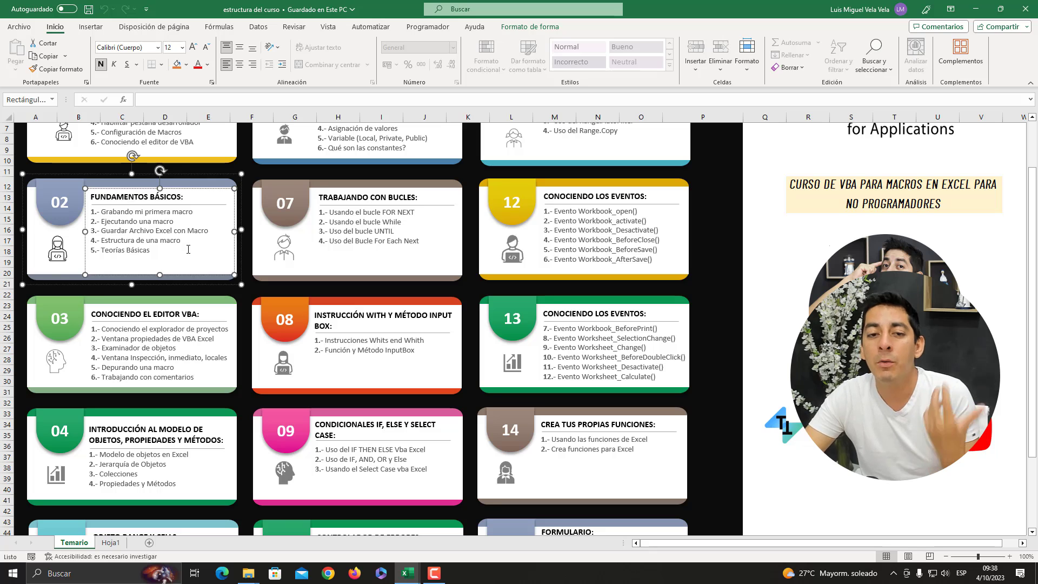
{"action": "left_click", "coordinate": [156, 249]}
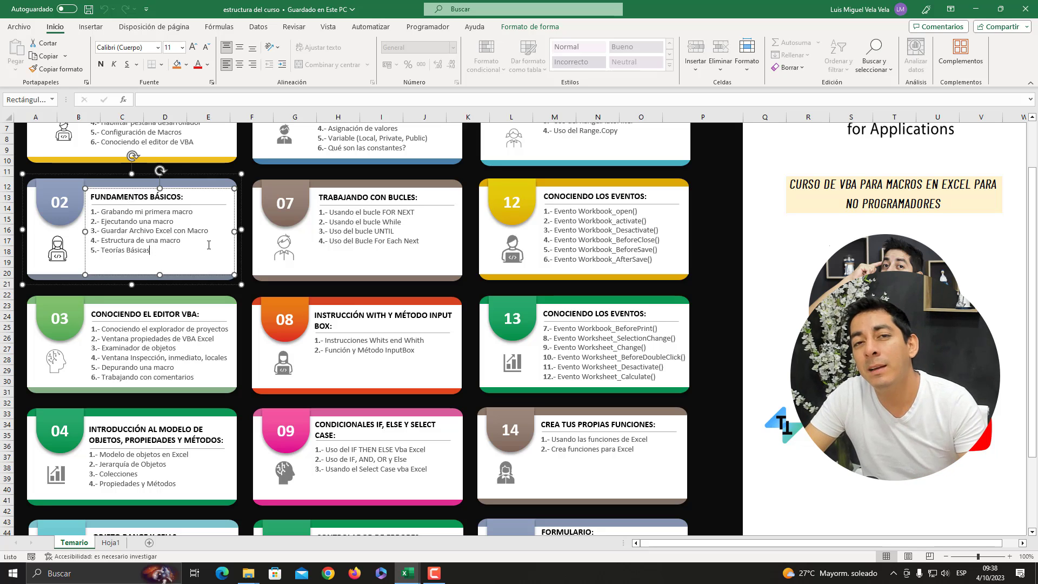
{"action": "scroll", "coordinate": [202, 285], "scroll_direction": "down", "scroll_amount": 2}
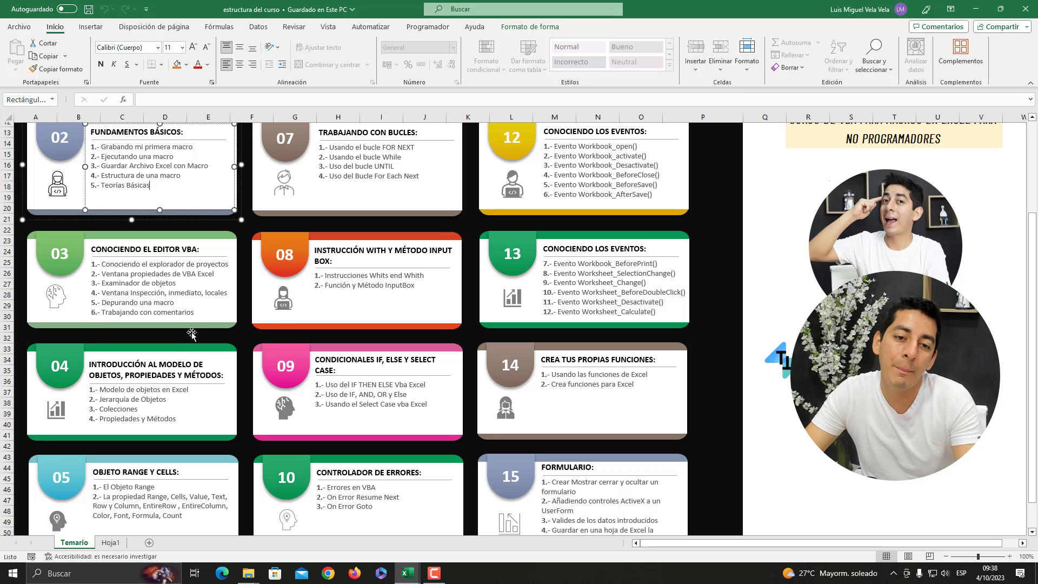
{"action": "scroll", "coordinate": [183, 324], "scroll_direction": "down", "scroll_amount": 1}
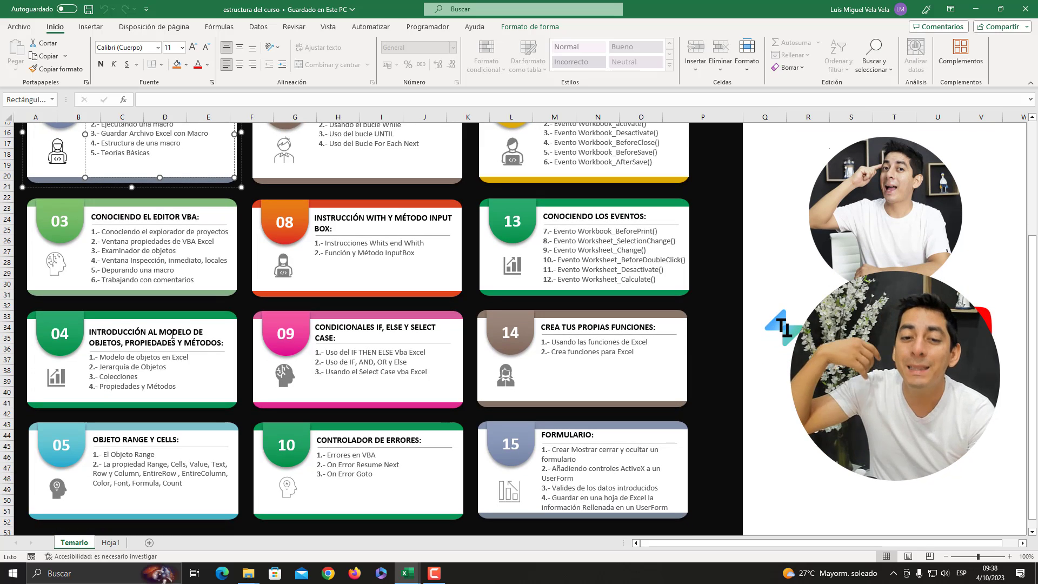
{"action": "scroll", "coordinate": [172, 335], "scroll_direction": "down", "scroll_amount": 2}
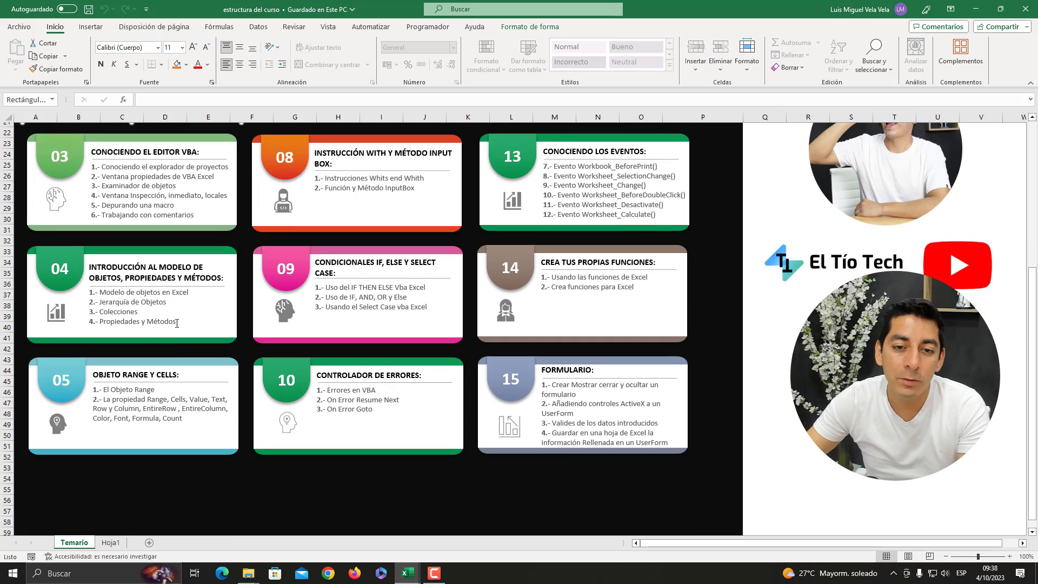
{"action": "left_click", "coordinate": [147, 267]}
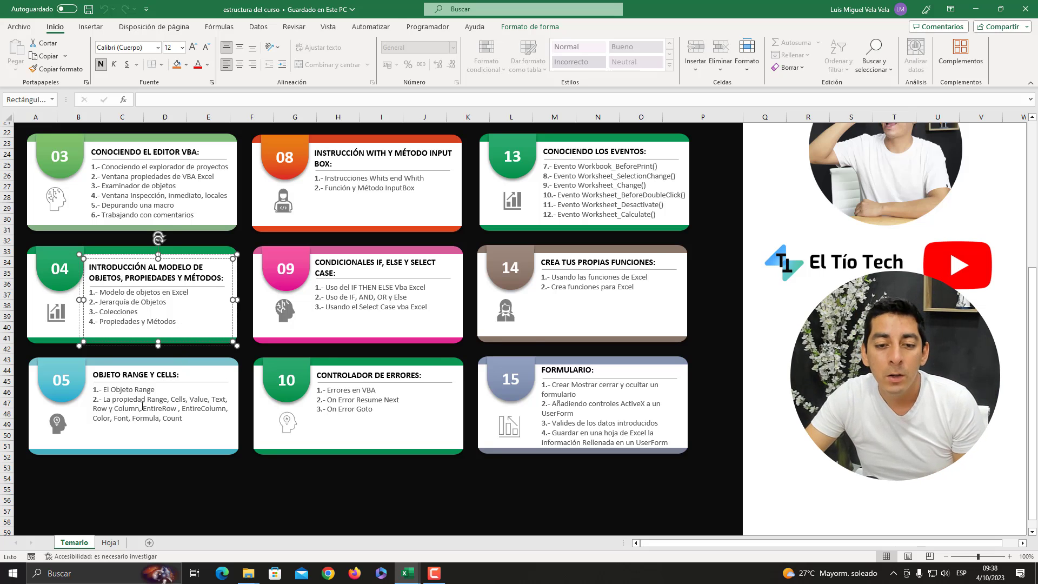
{"action": "scroll", "coordinate": [142, 406], "scroll_direction": "up", "scroll_amount": 2}
{"action": "scroll", "coordinate": [142, 405], "scroll_direction": "up", "scroll_amount": 1}
{"action": "scroll", "coordinate": [142, 405], "scroll_direction": "up", "scroll_amount": 4}
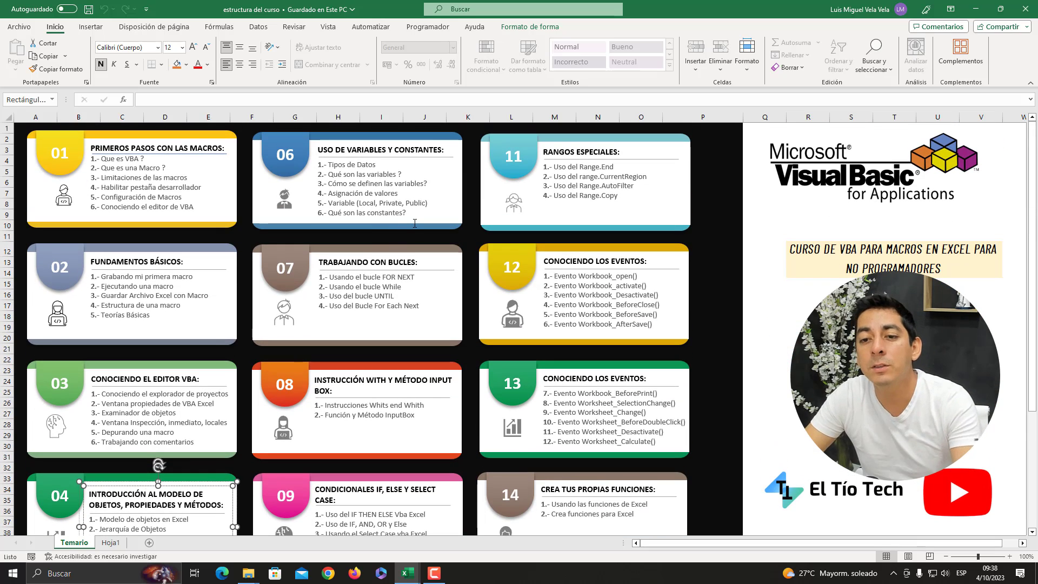
{"action": "scroll", "coordinate": [413, 223], "scroll_direction": "down", "scroll_amount": 2}
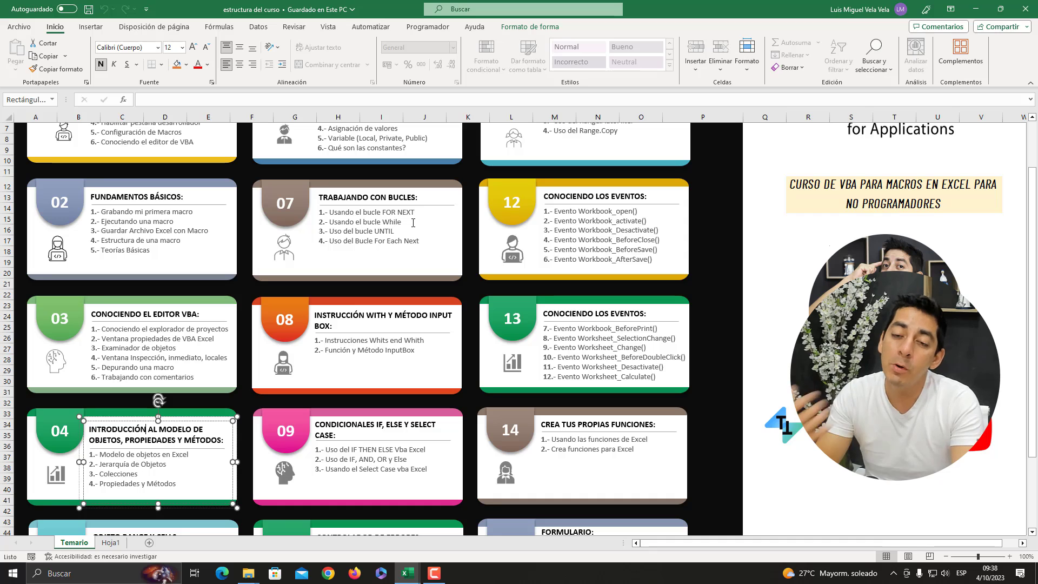
{"action": "scroll", "coordinate": [412, 222], "scroll_direction": "down", "scroll_amount": 2}
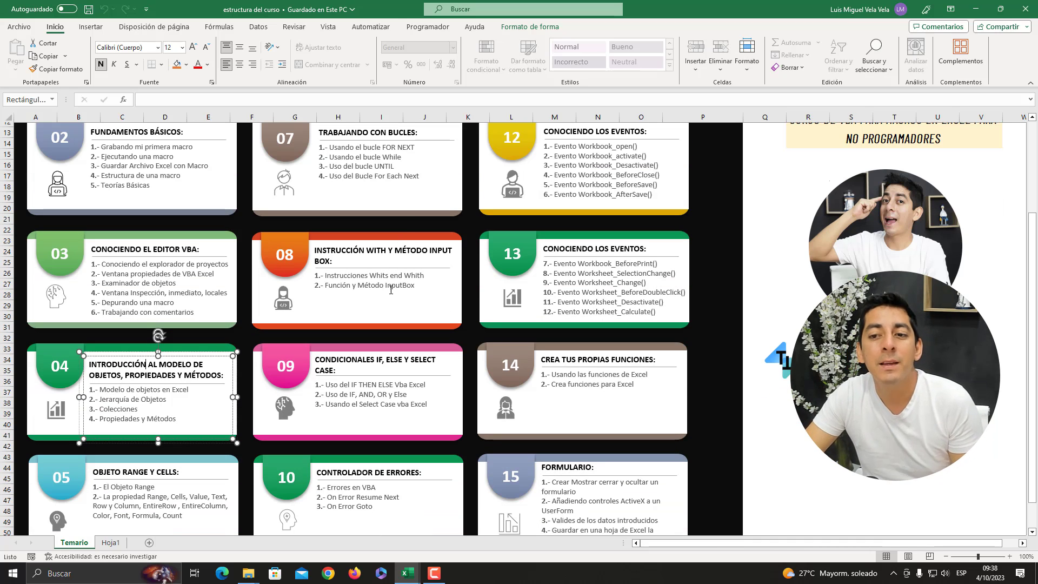
{"action": "scroll", "coordinate": [416, 332], "scroll_direction": "down", "scroll_amount": 2}
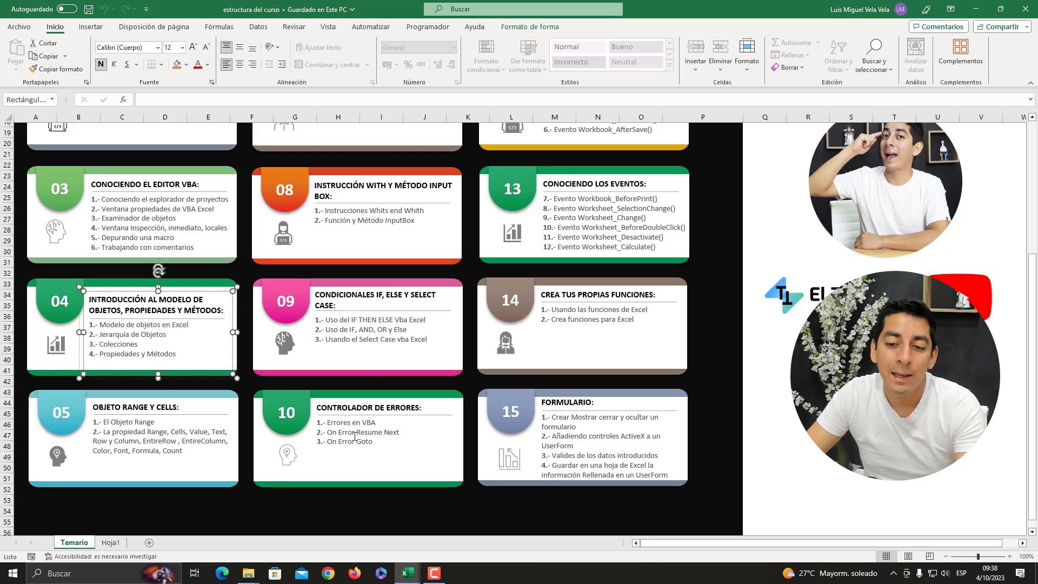
{"action": "scroll", "coordinate": [364, 437], "scroll_direction": "up", "scroll_amount": 3}
{"action": "scroll", "coordinate": [363, 436], "scroll_direction": "up", "scroll_amount": 3}
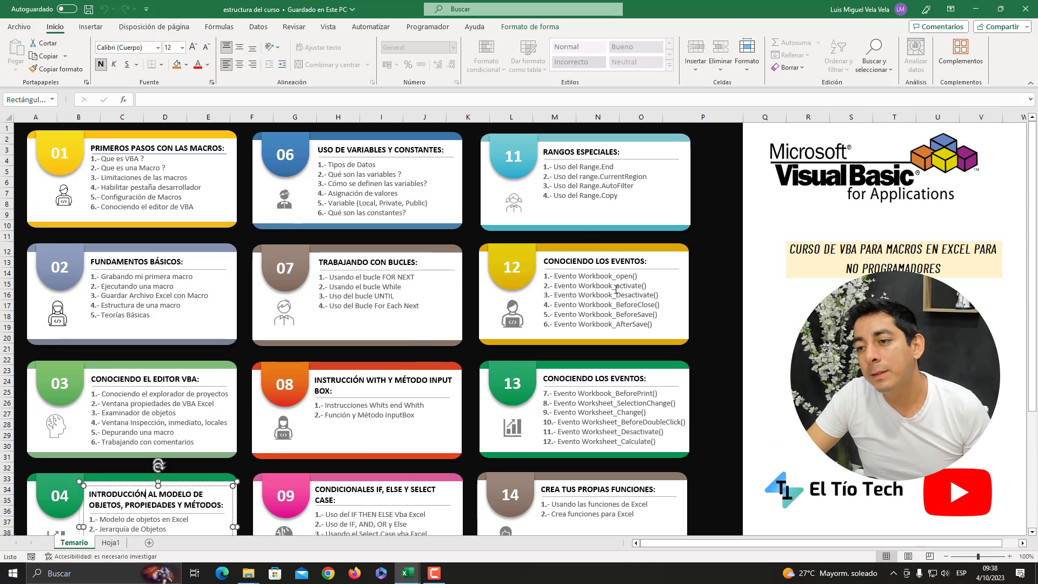
{"action": "scroll", "coordinate": [614, 320], "scroll_direction": "down", "scroll_amount": 2}
{"action": "scroll", "coordinate": [614, 320], "scroll_direction": "down", "scroll_amount": 2}
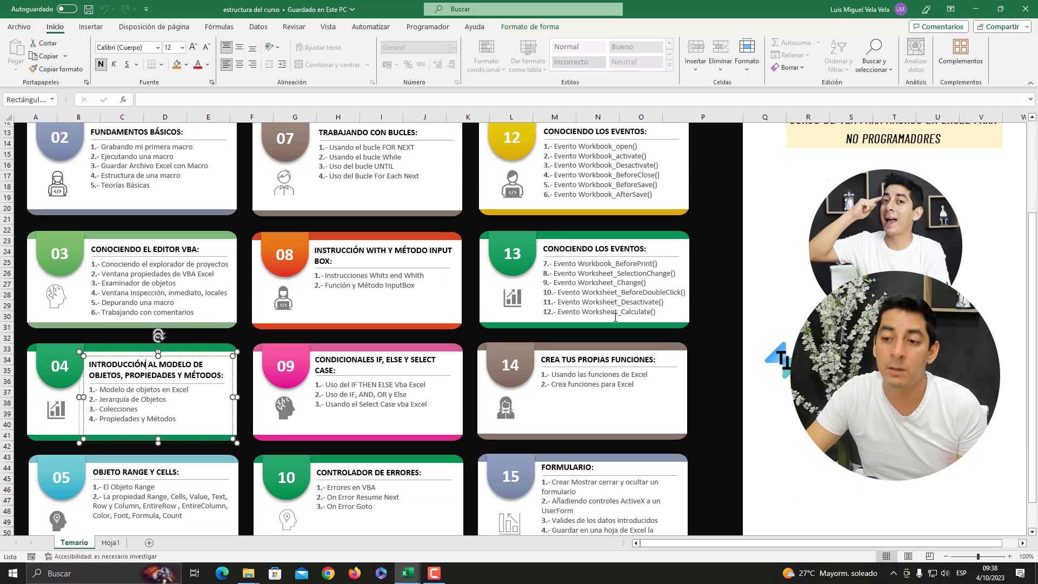
{"action": "scroll", "coordinate": [615, 318], "scroll_direction": "down", "scroll_amount": 2}
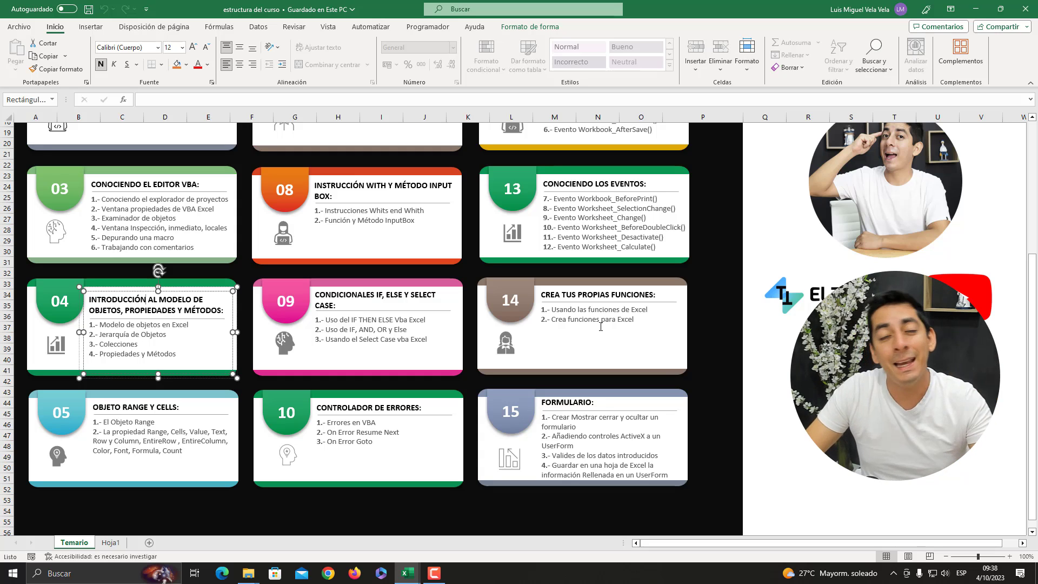
{"action": "scroll", "coordinate": [600, 327], "scroll_direction": "down", "scroll_amount": 2}
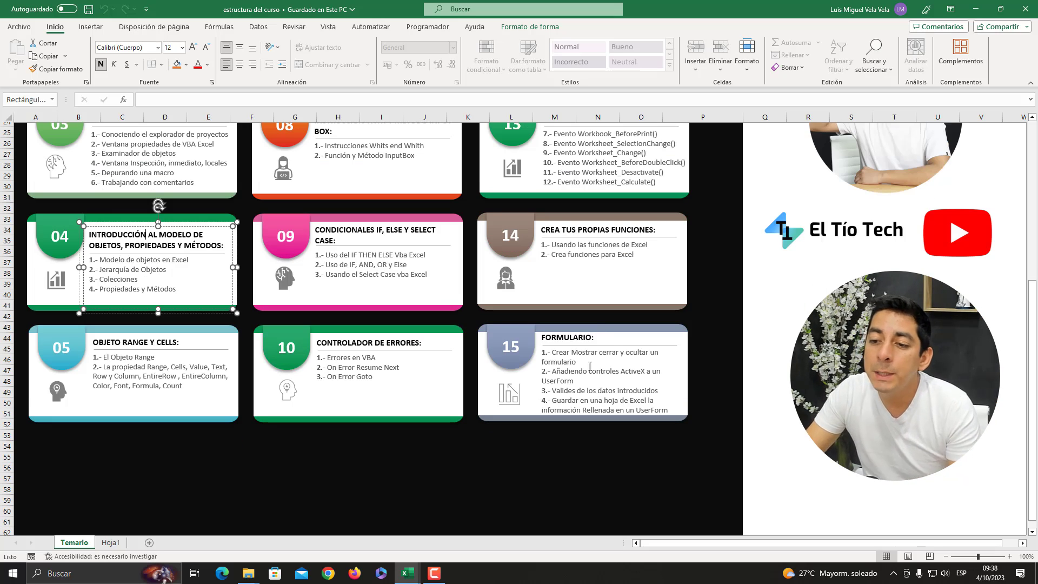
{"action": "scroll", "coordinate": [589, 366], "scroll_direction": "up", "scroll_amount": 3}
{"action": "scroll", "coordinate": [589, 366], "scroll_direction": "up", "scroll_amount": 4}
{"action": "scroll", "coordinate": [589, 365], "scroll_direction": "up", "scroll_amount": 1}
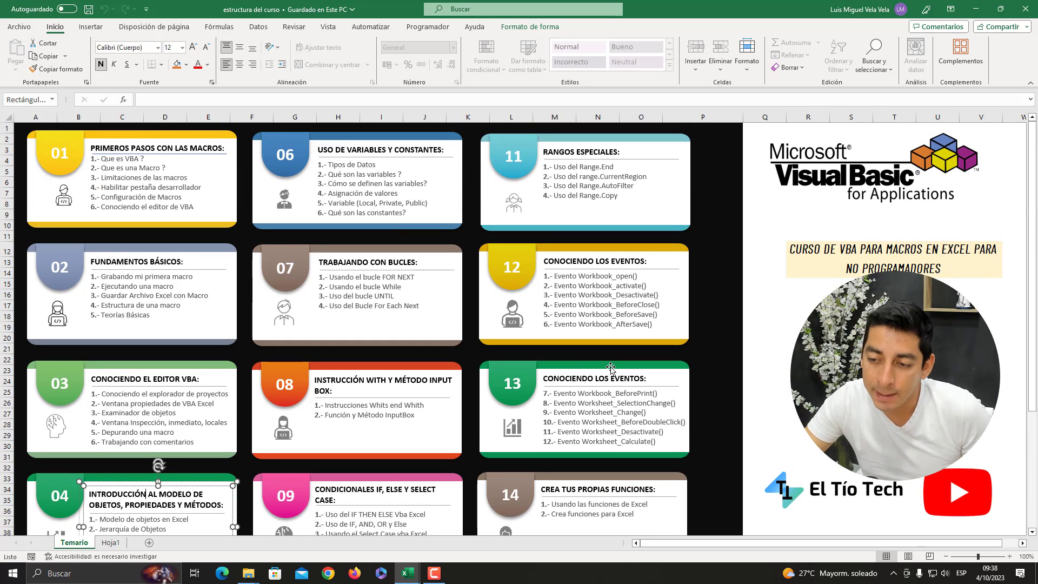
{"action": "left_click", "coordinate": [731, 324]}
{"action": "scroll", "coordinate": [720, 390], "scroll_direction": "down", "scroll_amount": 4}
{"action": "scroll", "coordinate": [721, 390], "scroll_direction": "down", "scroll_amount": 6}
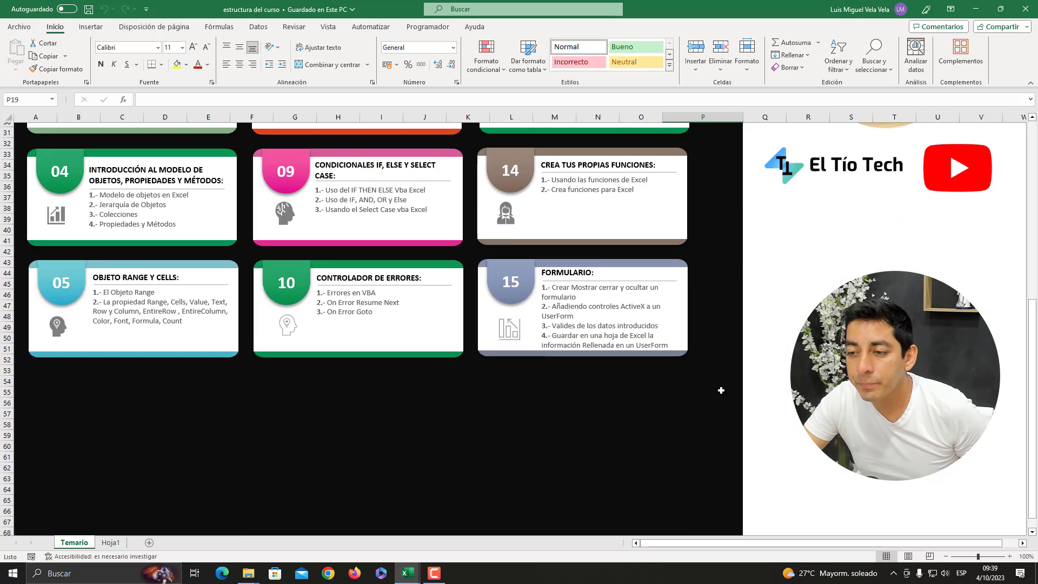
{"action": "scroll", "coordinate": [721, 390], "scroll_direction": "up", "scroll_amount": 8}
{"action": "scroll", "coordinate": [720, 390], "scroll_direction": "up", "scroll_amount": 2}
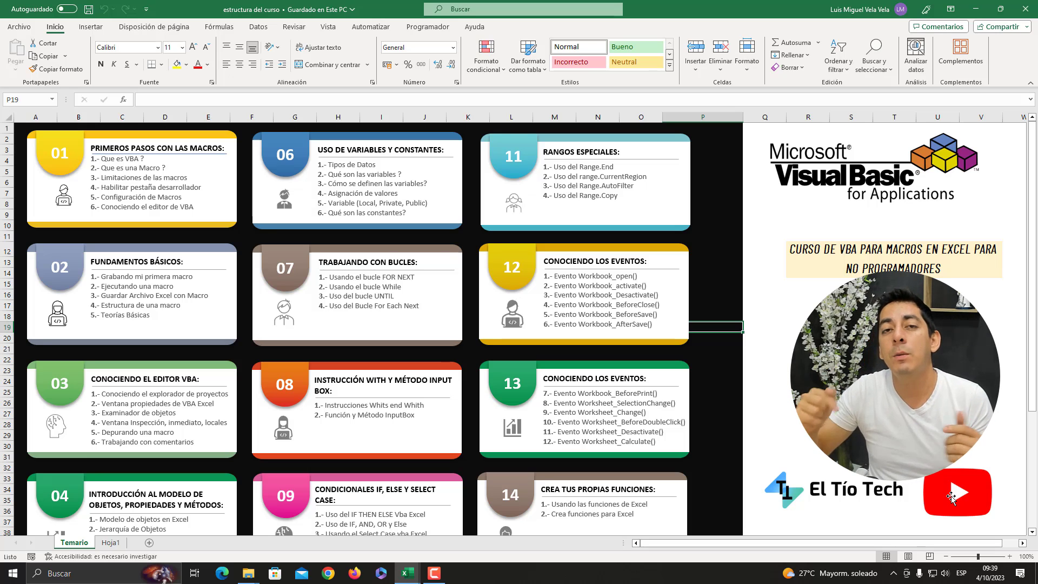
{"action": "left_click", "coordinate": [989, 572]}
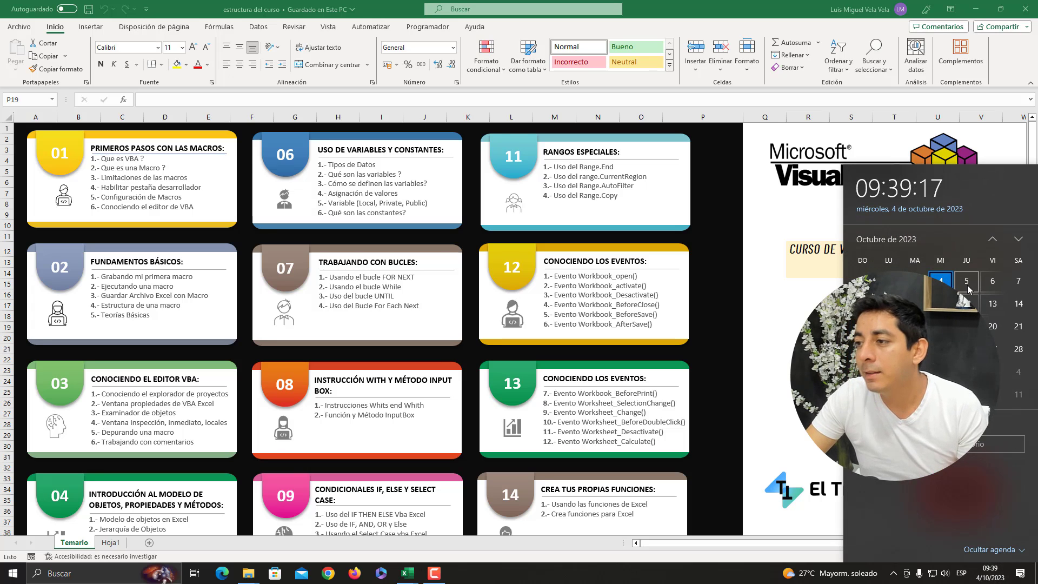
{"action": "left_click", "coordinate": [706, 189]}
{"action": "left_click", "coordinate": [711, 252]}
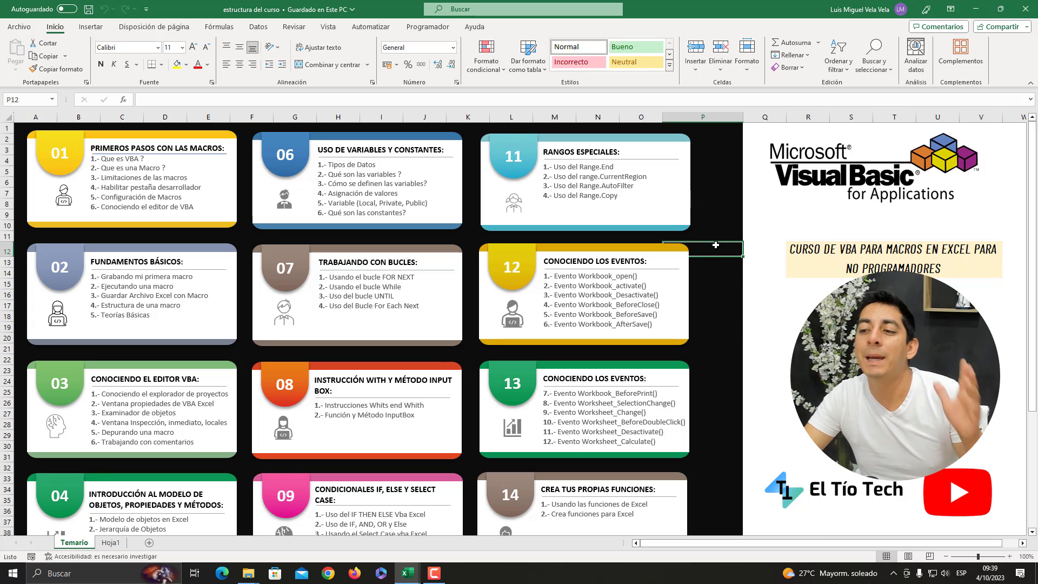